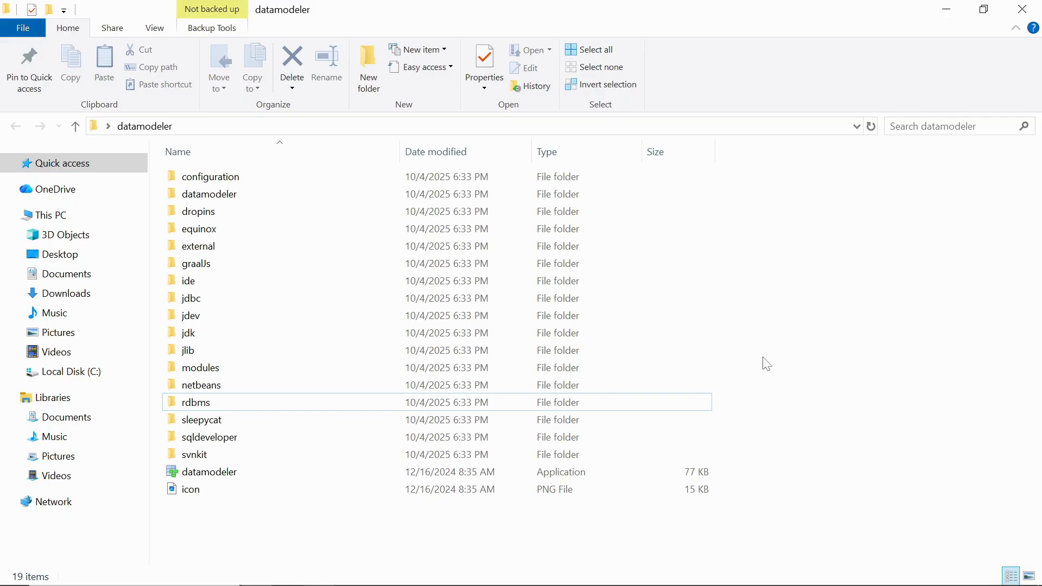
Create a new folder named Penyimpanan inside the datamodeler folder.
right_click(789, 337)
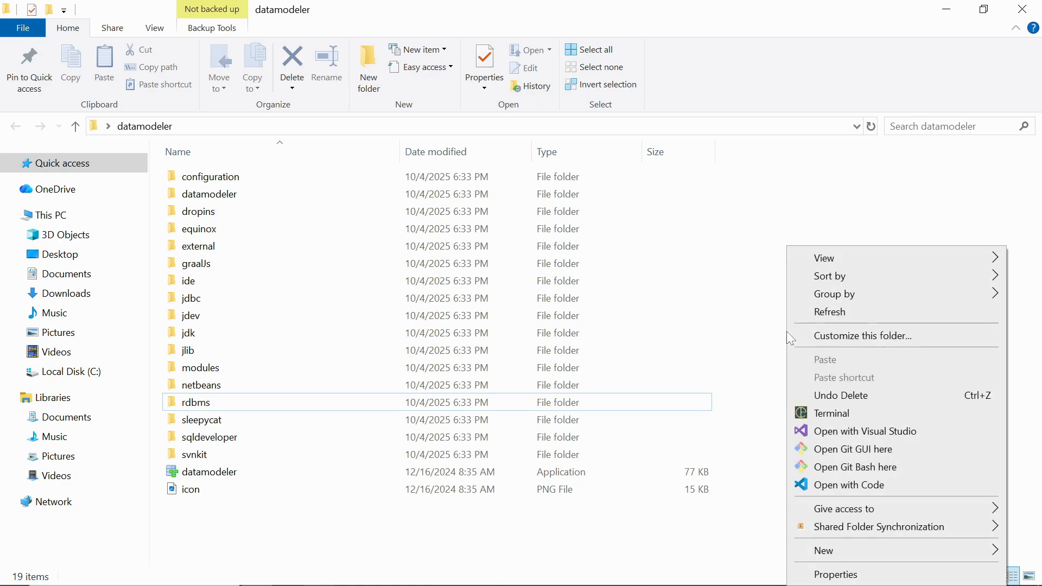
mouse_move(845, 553)
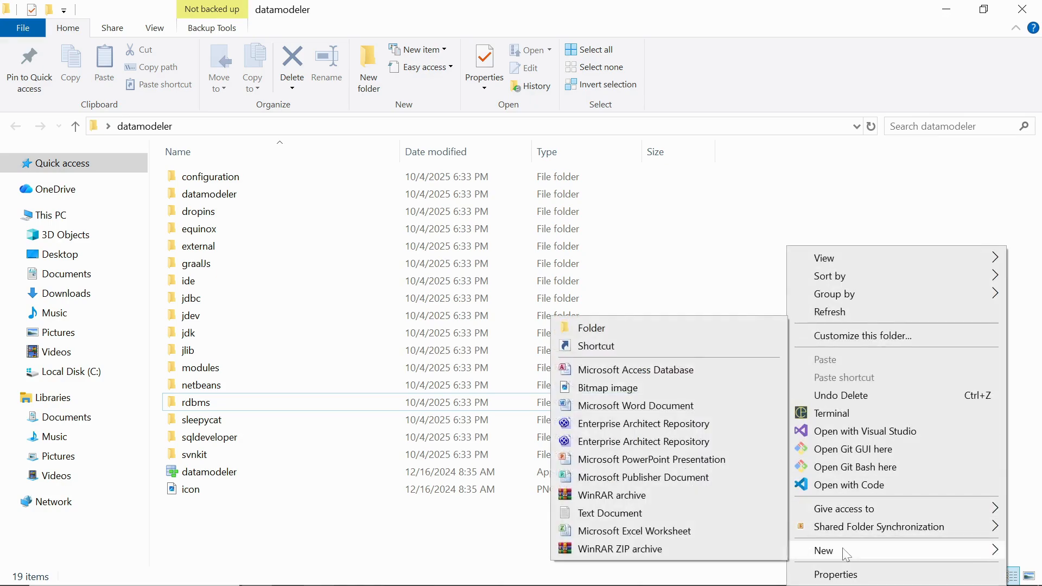
left_click(638, 331)
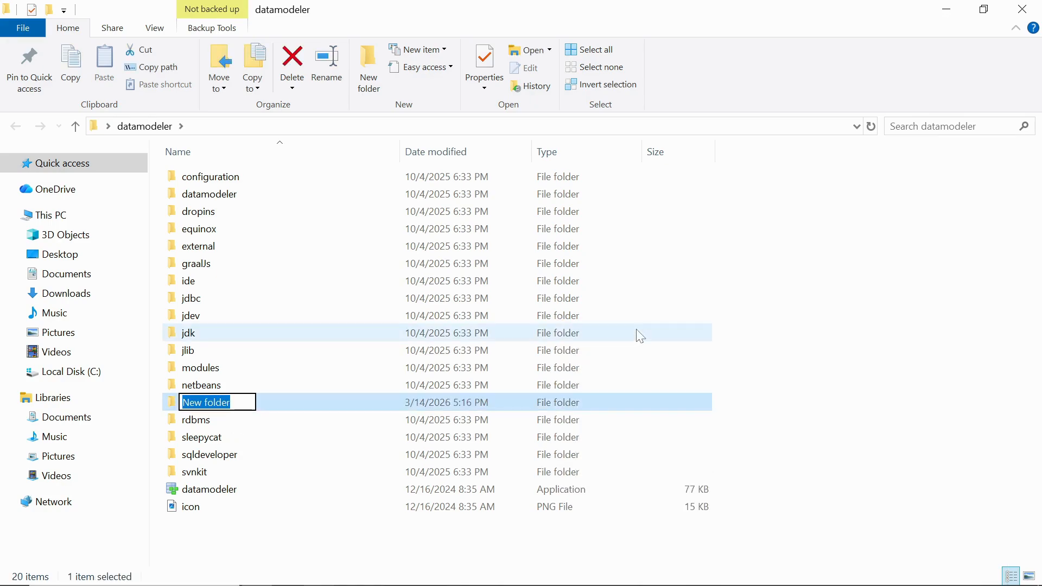
type("Penyim")
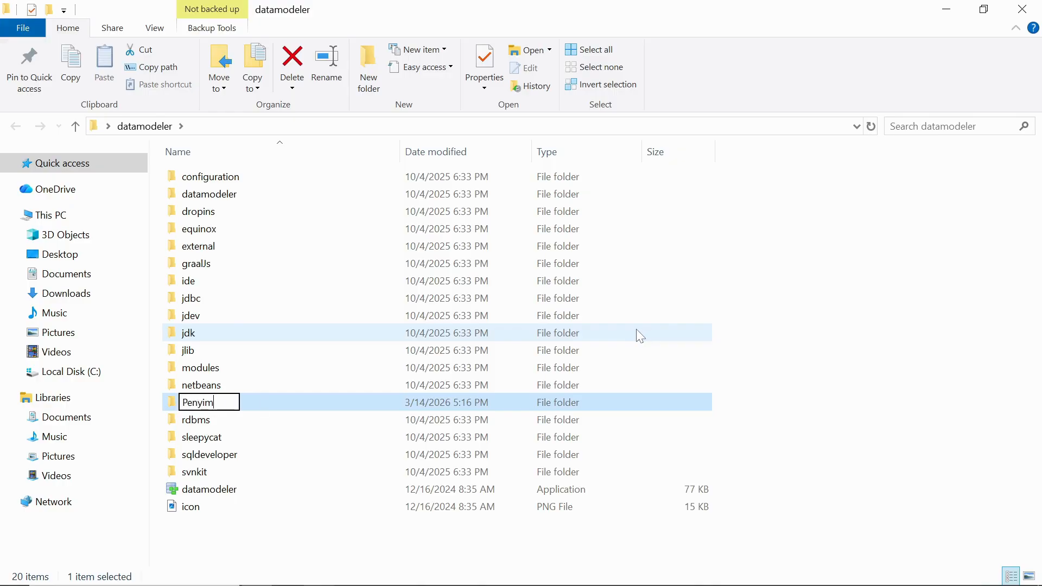
type("panan")
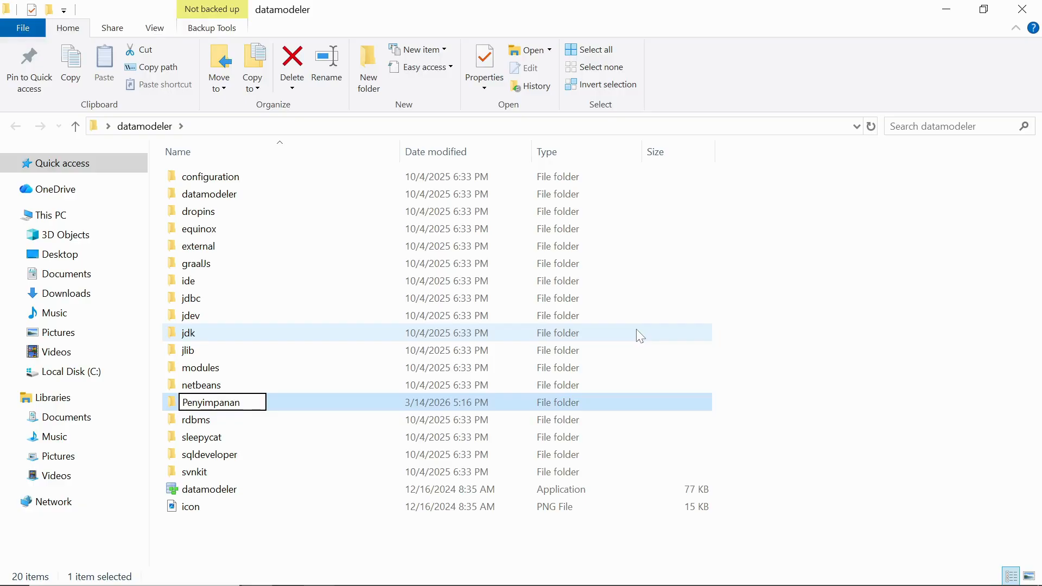
key("Return")
left_click(780, 407)
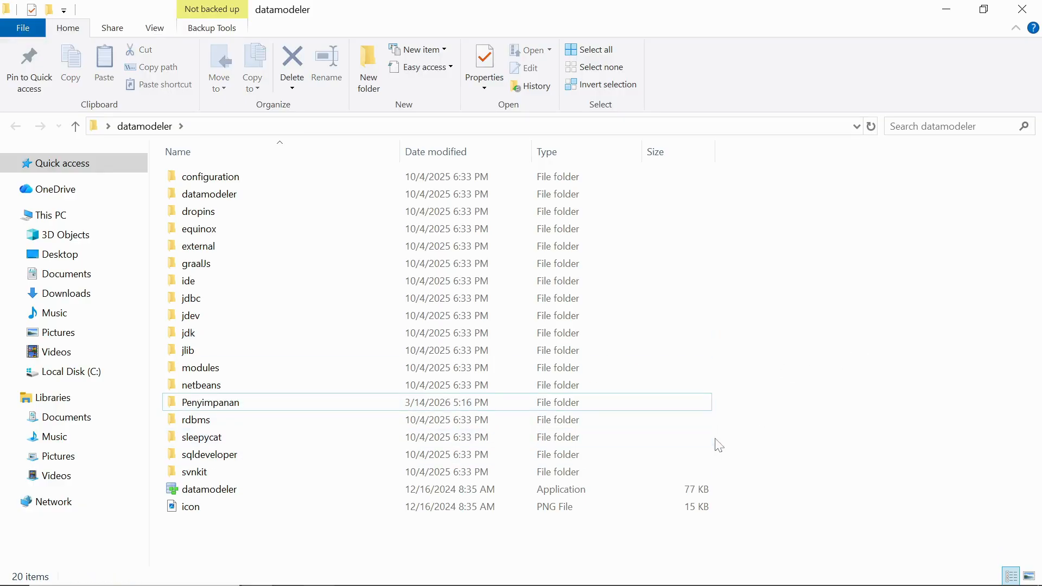
Launch the datamodeler application and close the Relational_1 diagram and Welcome Page, keeping only the Logical diagram open.
double_click(607, 494)
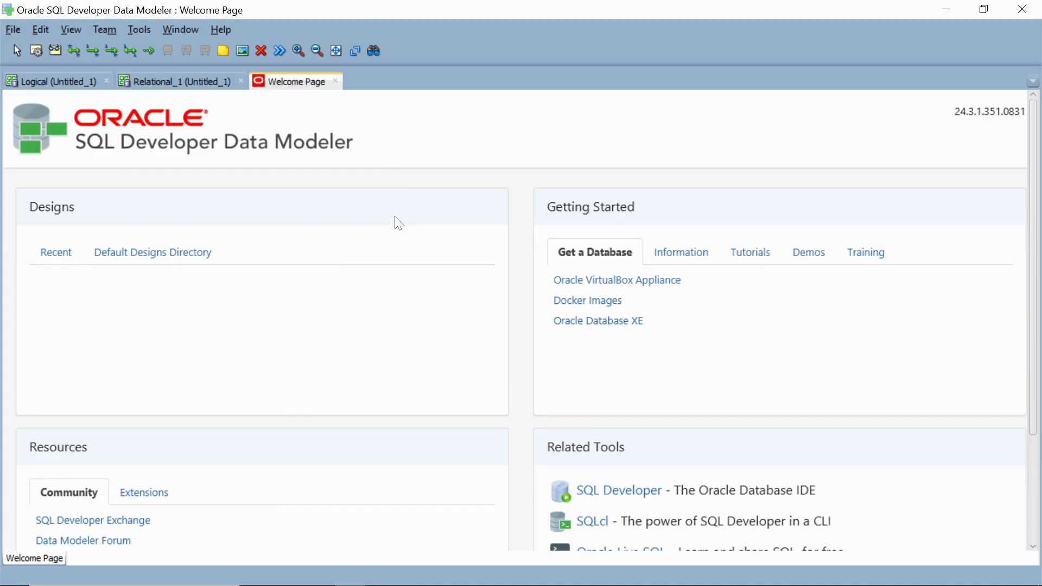
left_click(57, 81)
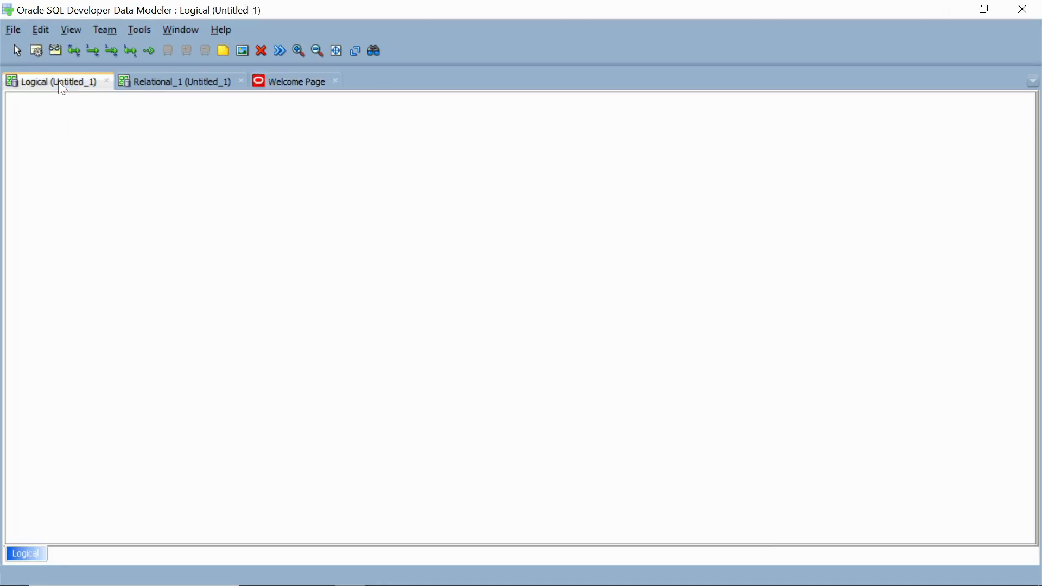
left_click(241, 81)
left_click(202, 82)
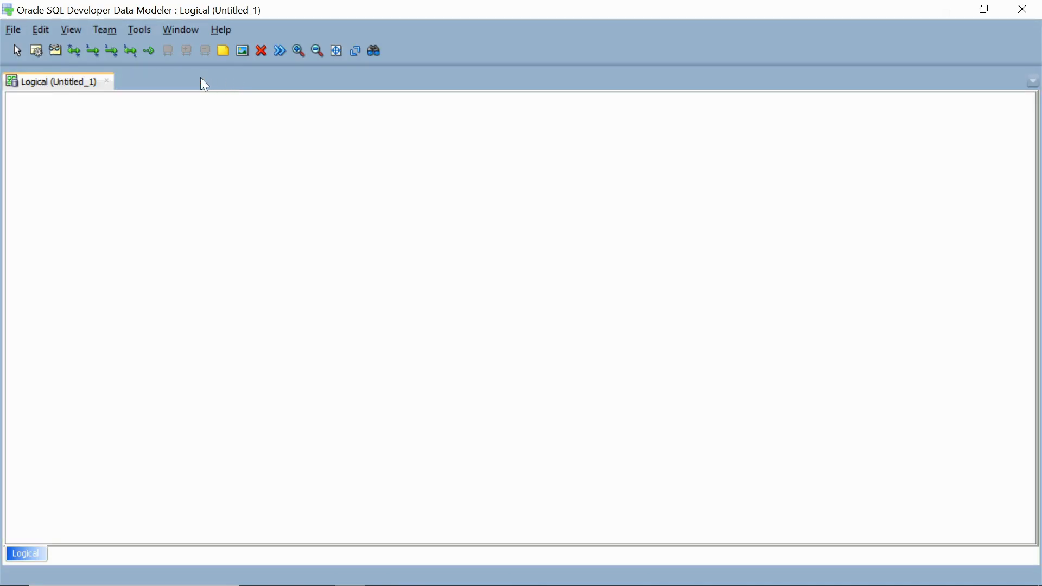
Place a new entity near the upper-left corner of the Logical diagram and name it mahasiswa.
left_click(25, 55)
left_click(38, 51)
left_click(37, 48)
left_click(18, 109)
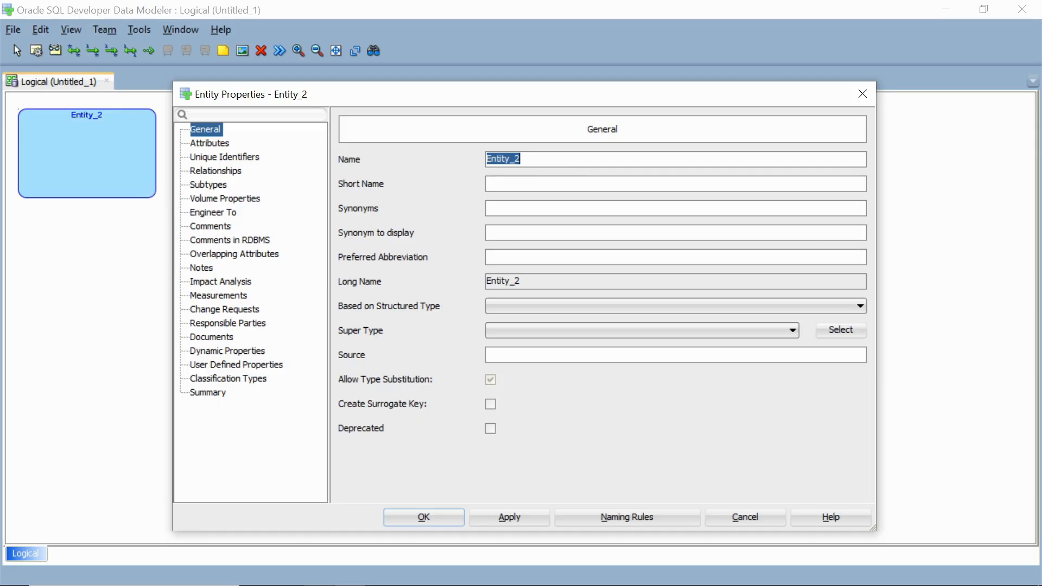
type("mahasiswa")
left_click(495, 524)
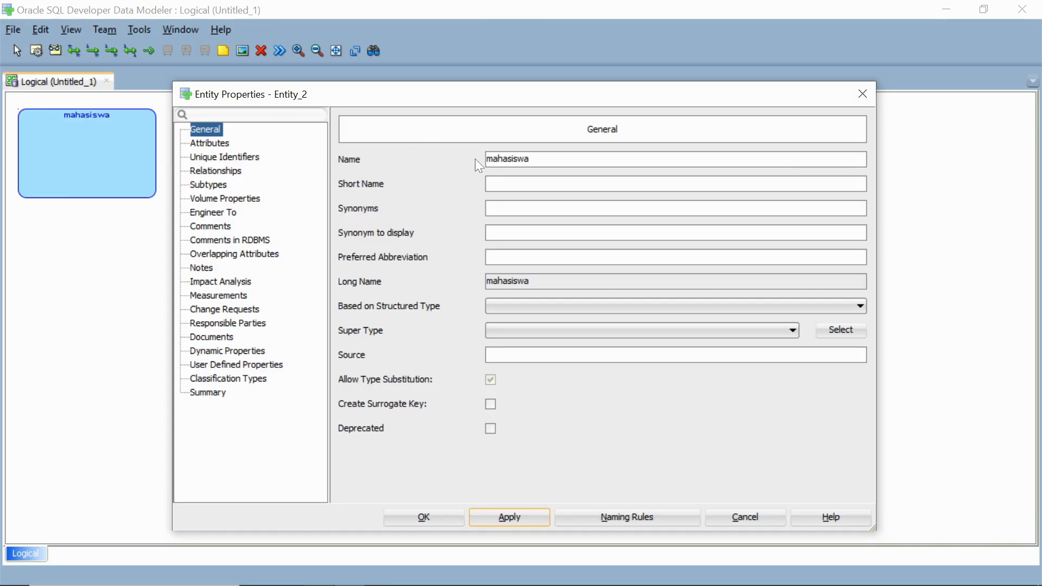
Add the attribute id_mahasiswa to the mahasiswa entity with logical type Integer and make it the Primary UID.
left_click(215, 144)
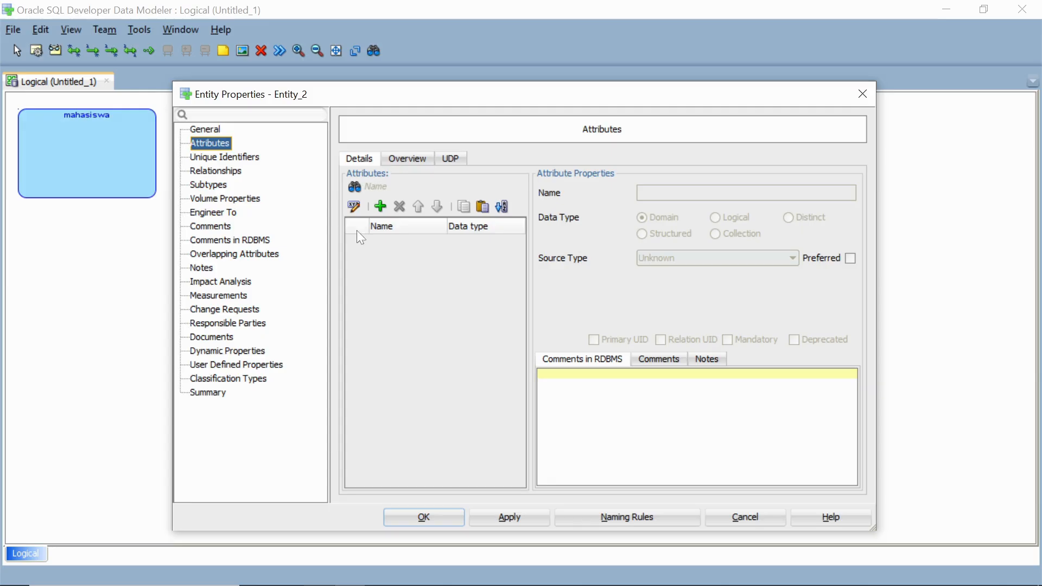
left_click(381, 207)
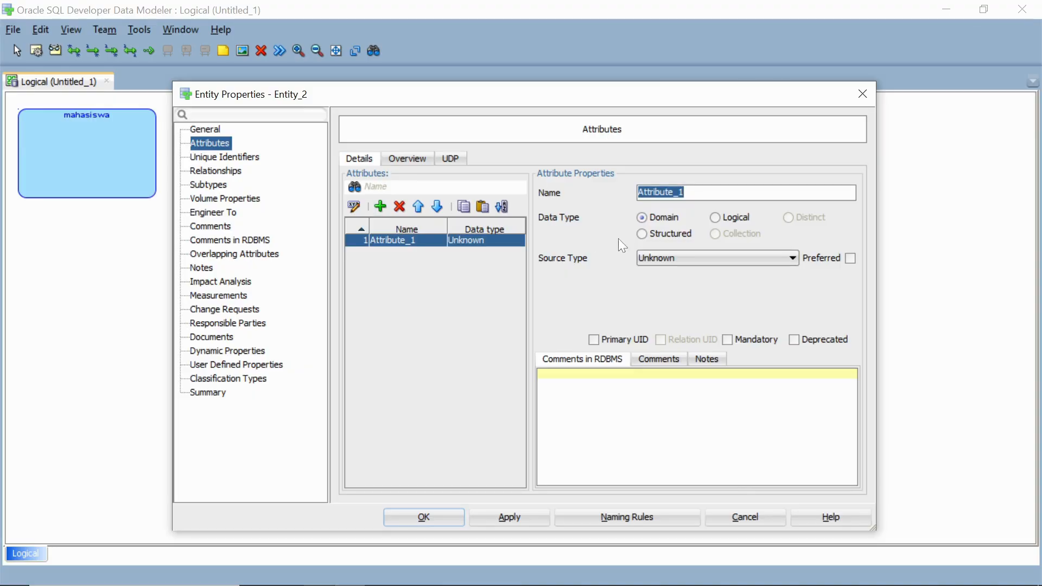
type("id_mahasiswa")
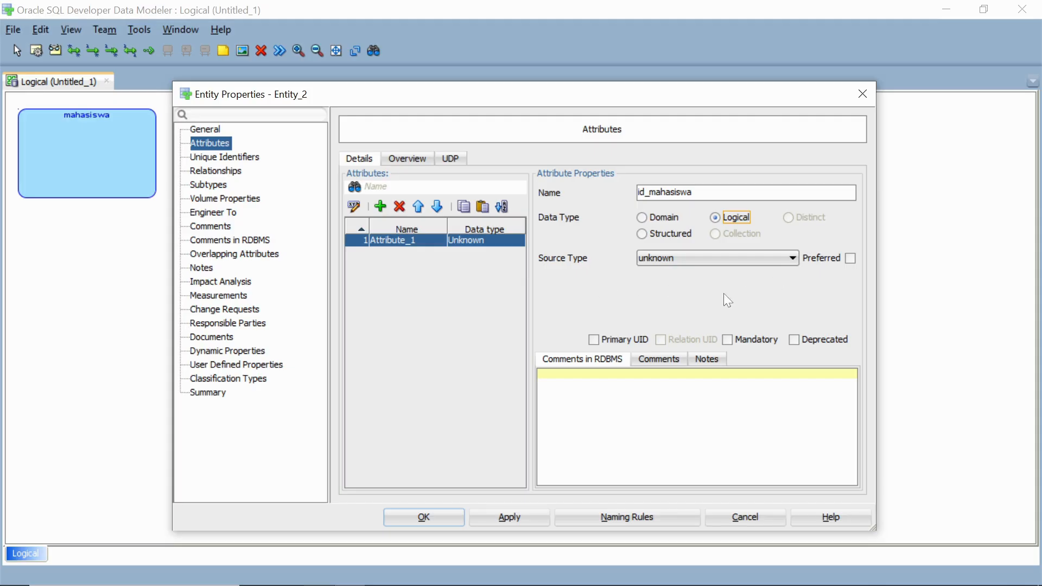
left_click(710, 265)
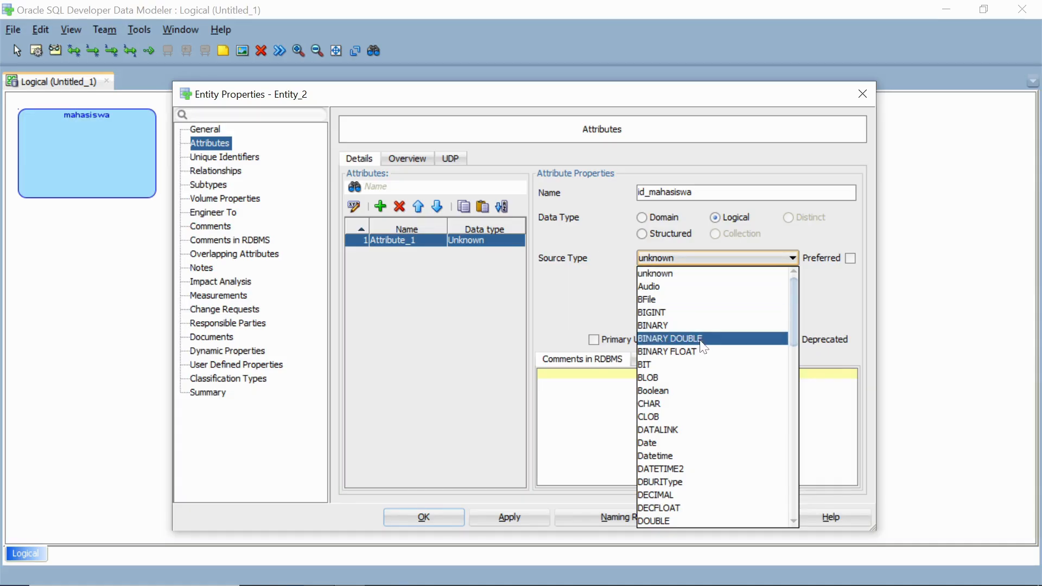
left_click(573, 274)
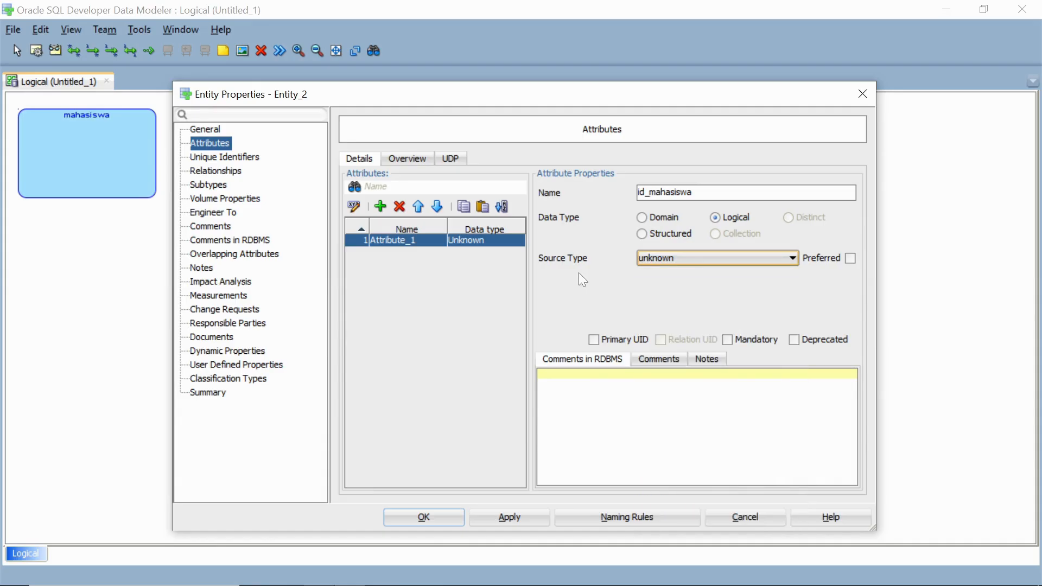
left_click(662, 264)
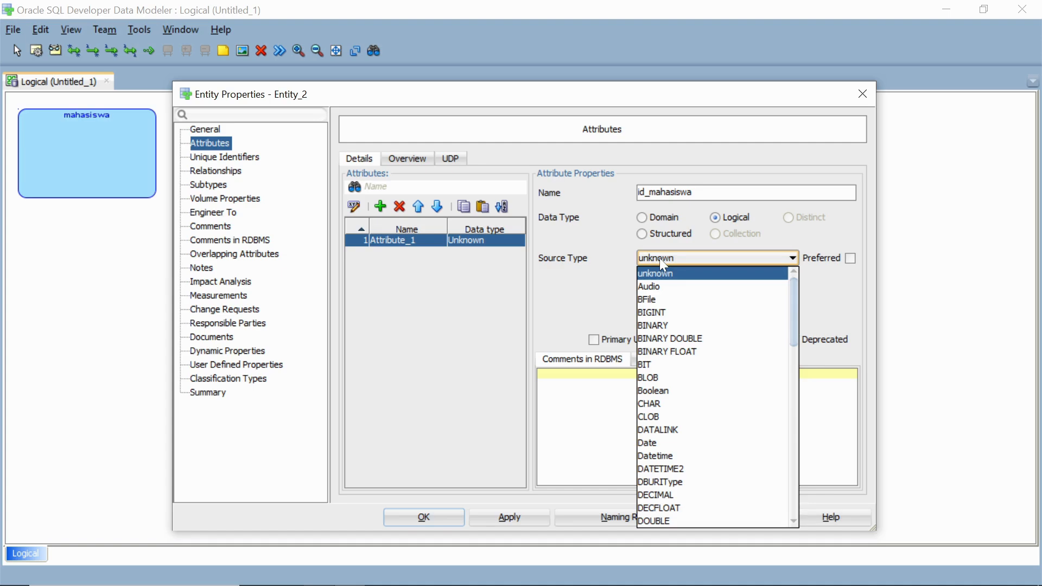
type("integer")
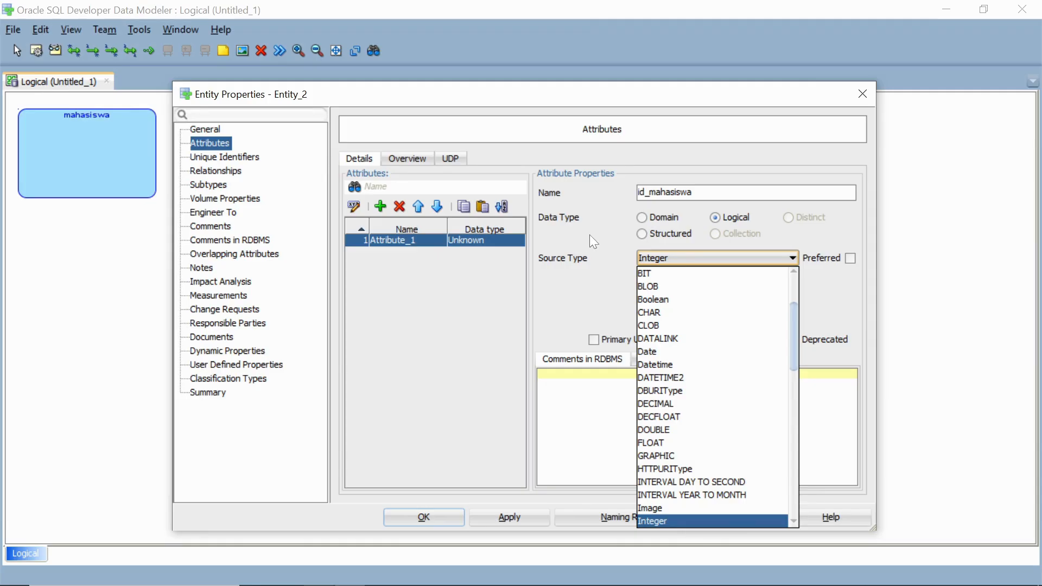
key("Return")
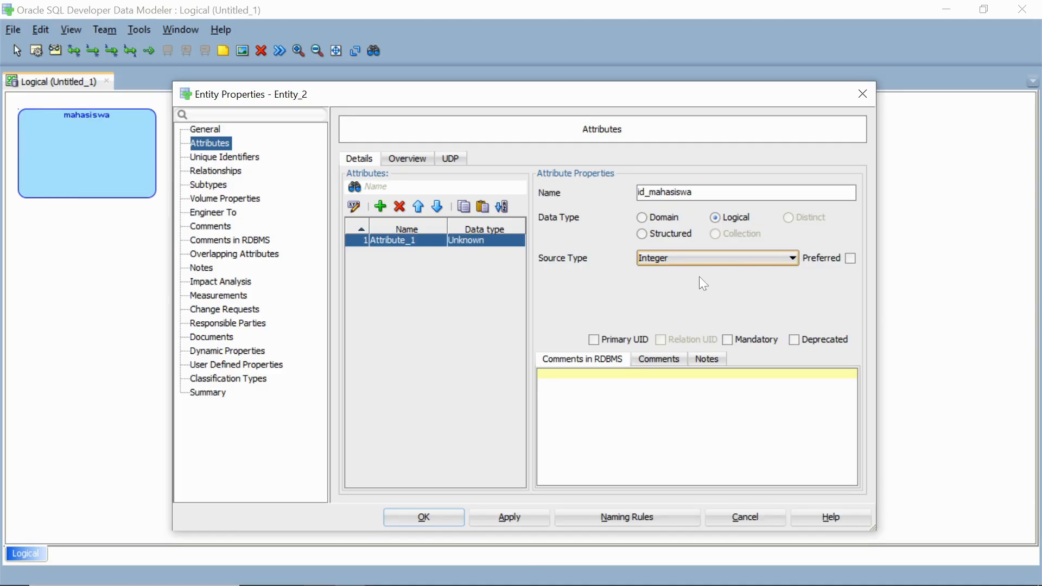
left_click(594, 339)
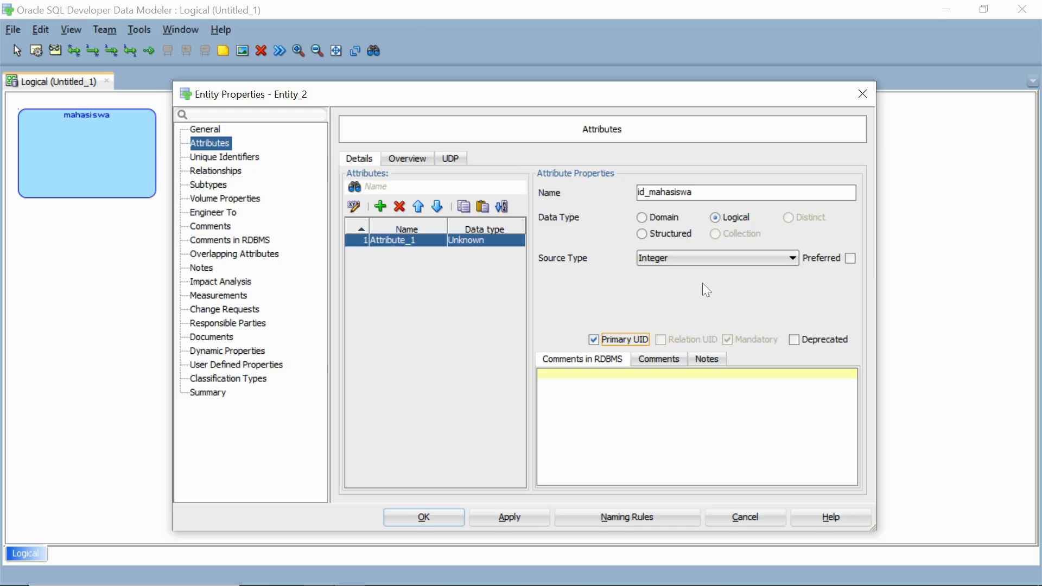
left_click(507, 517)
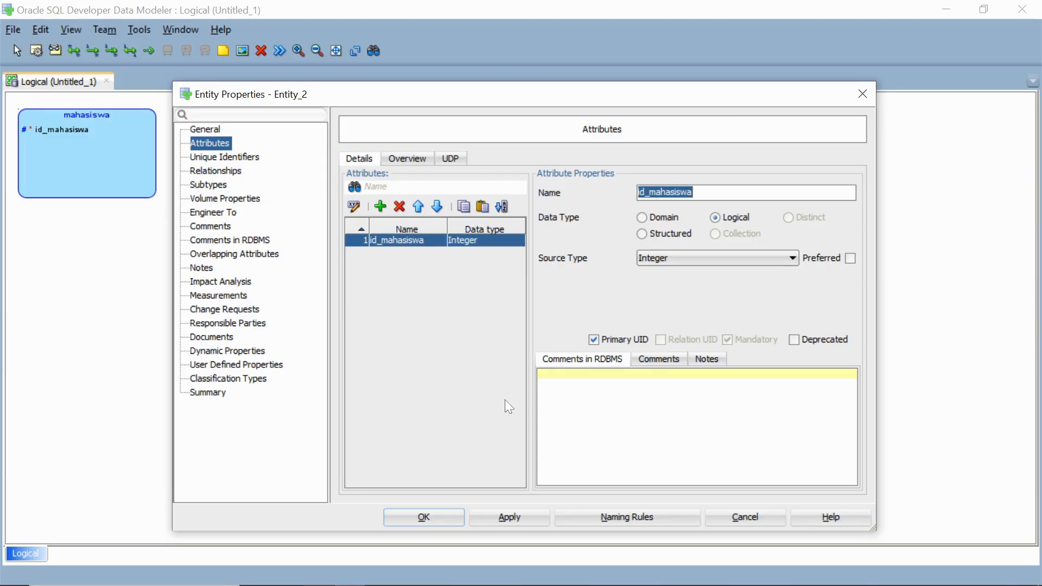
Add a second attribute named nama_mahasiswa with the logical source type VARCHAR.
left_click(386, 206)
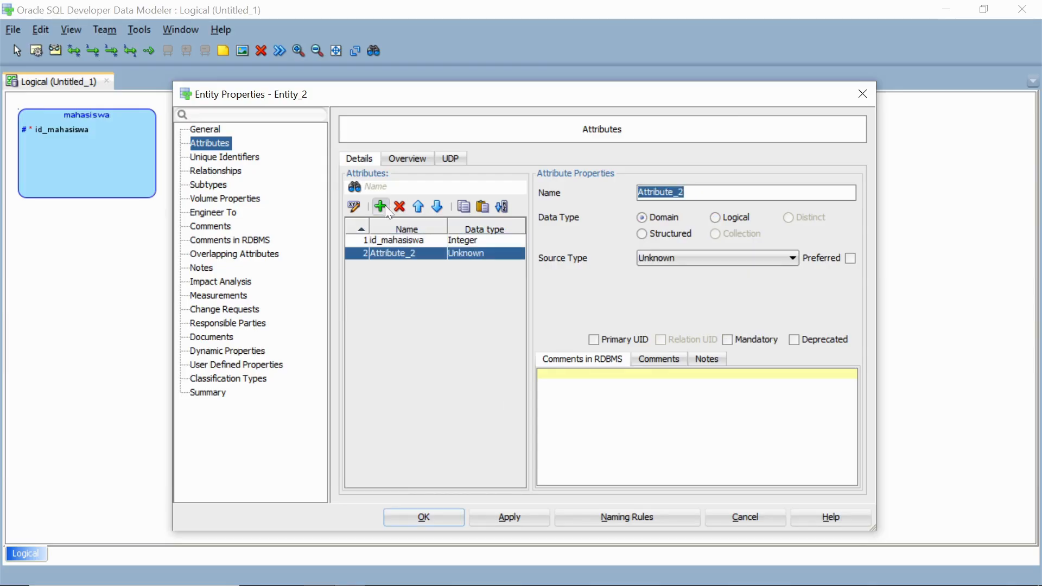
type("nama_m")
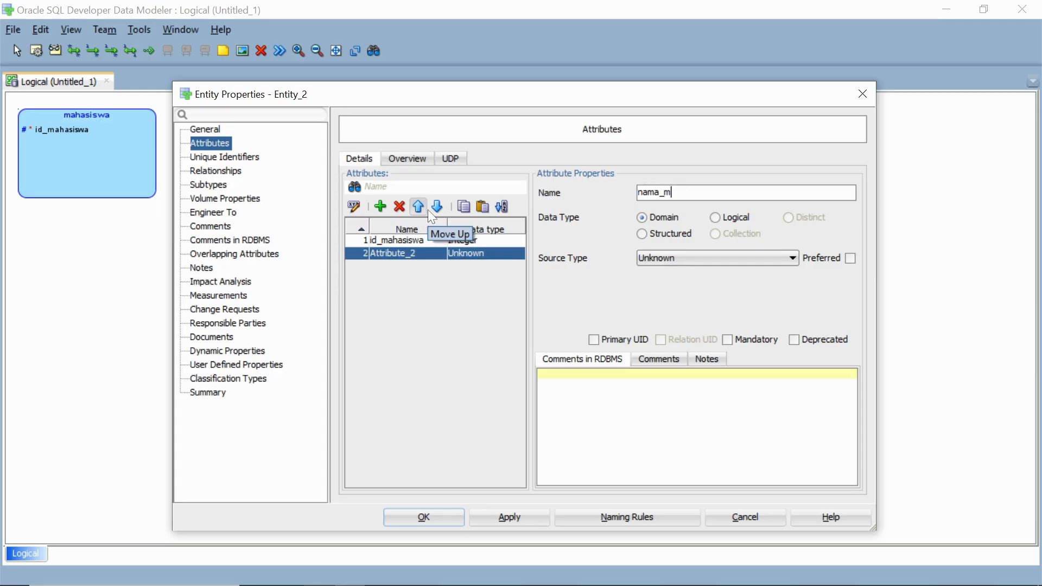
type("ahasiswa")
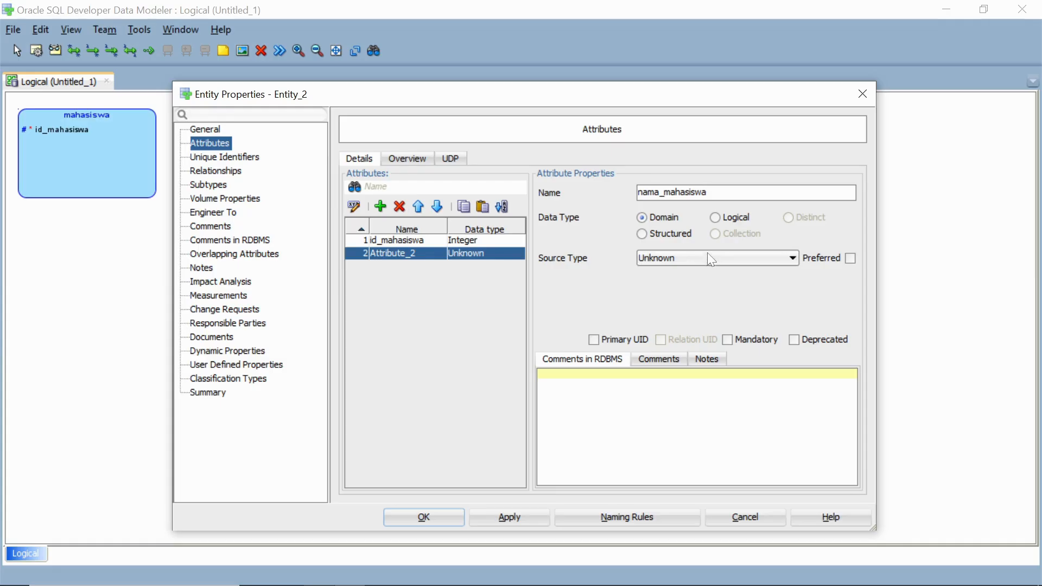
left_click(715, 217)
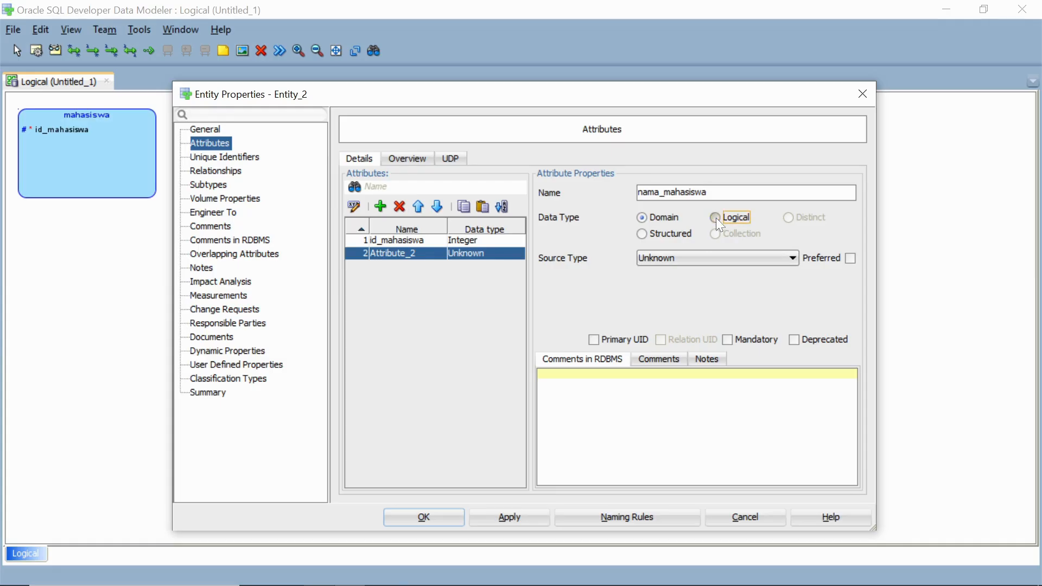
left_click(700, 260)
key("v")
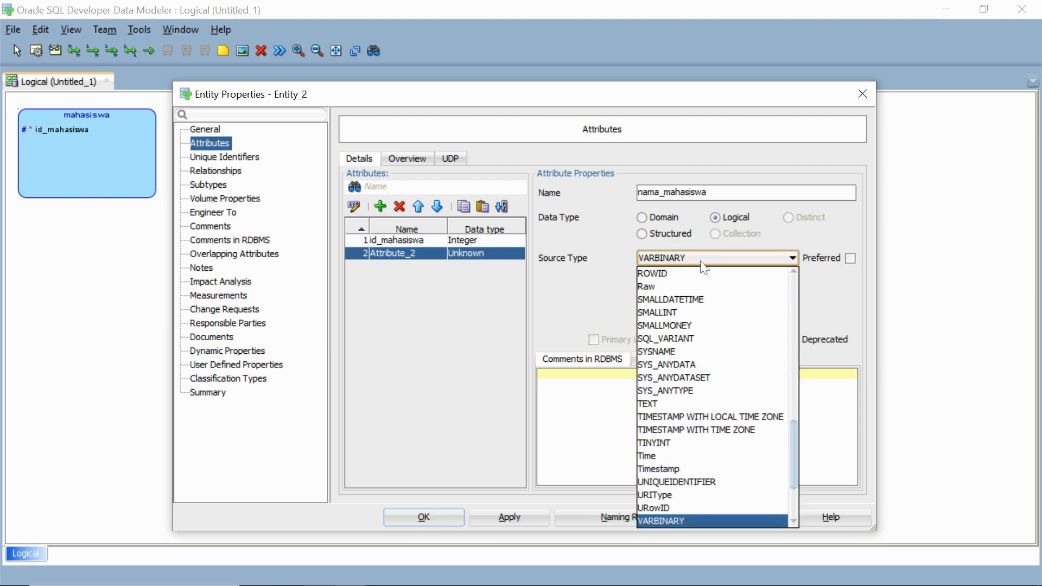
left_click(700, 260)
key("v")
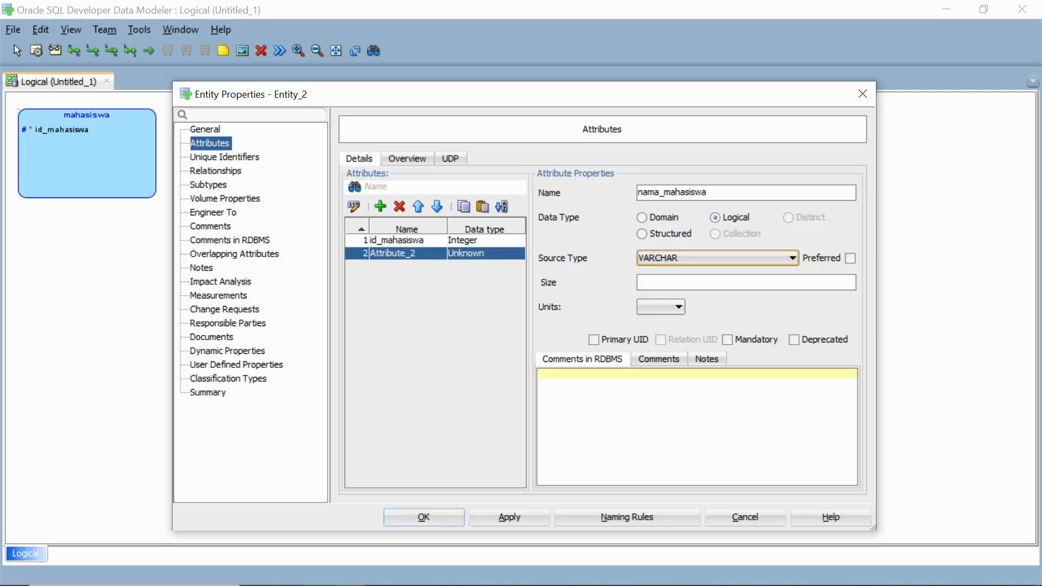
Set the nama_mahasiswa attribute's size to 200 with CHAR units, make it mandatory and apply the changes.
left_click(727, 282)
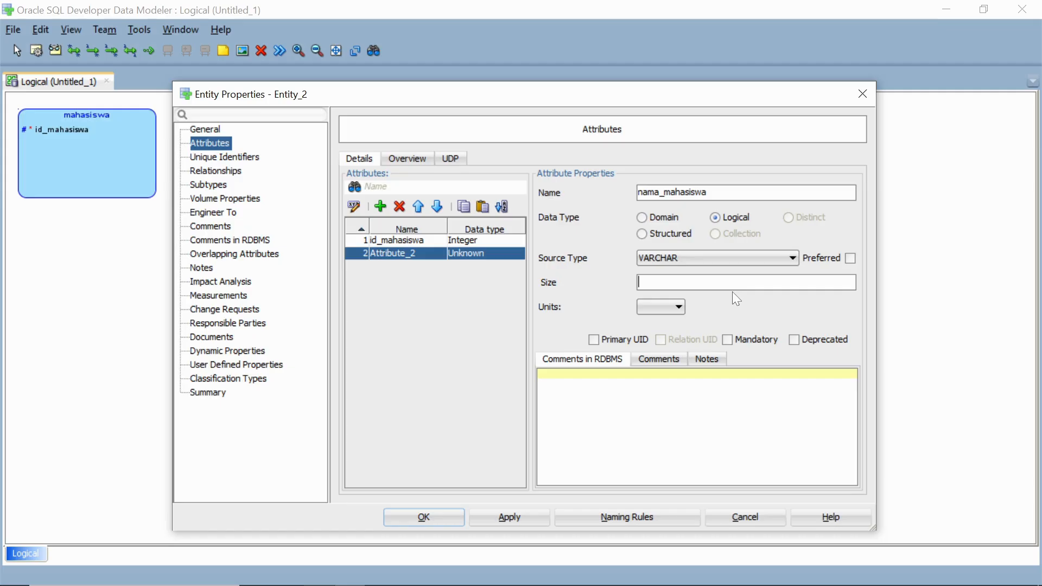
type("200")
left_click(668, 312)
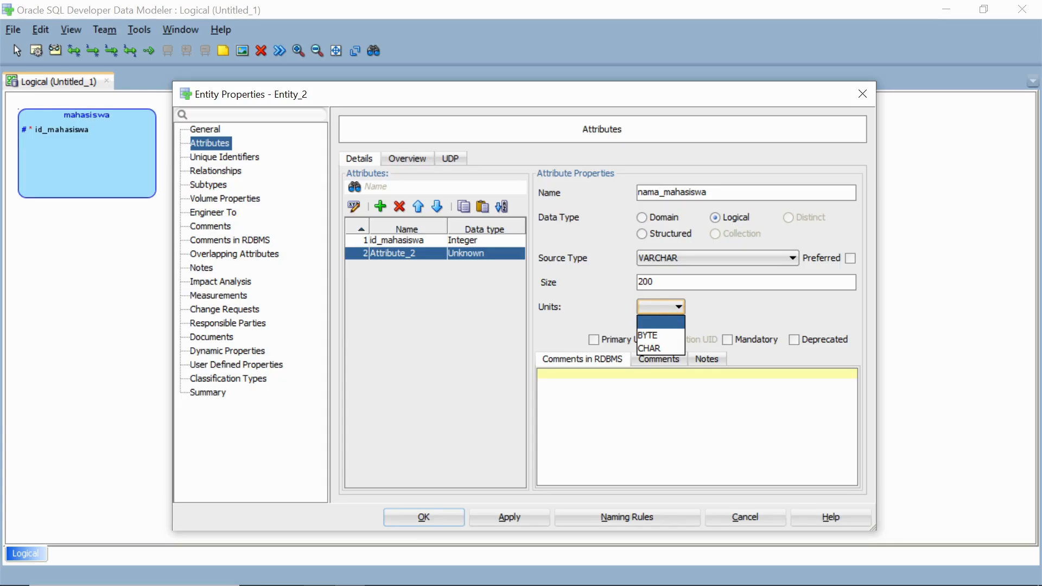
left_click(651, 347)
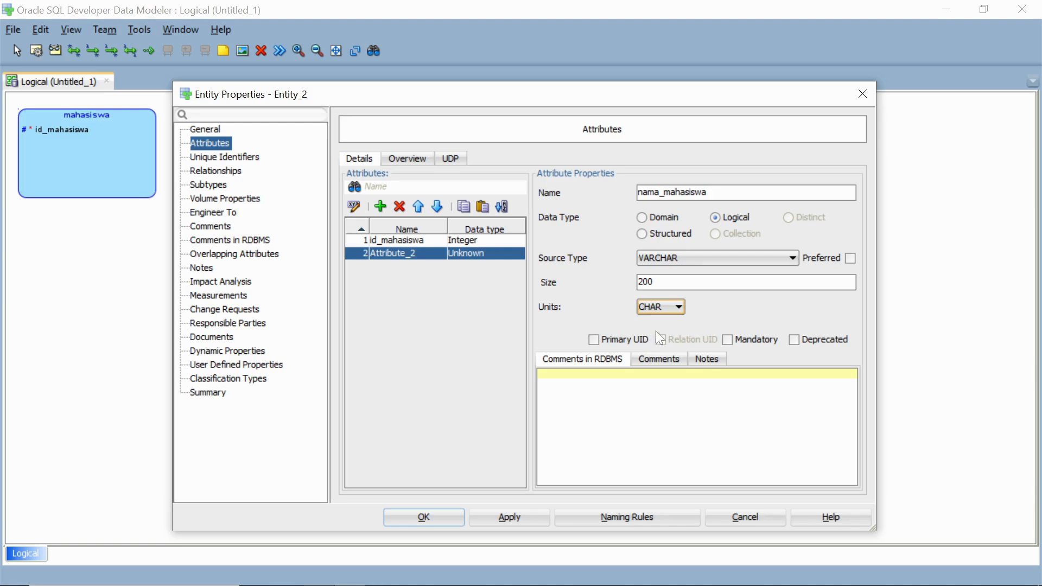
left_click(731, 341)
left_click(502, 513)
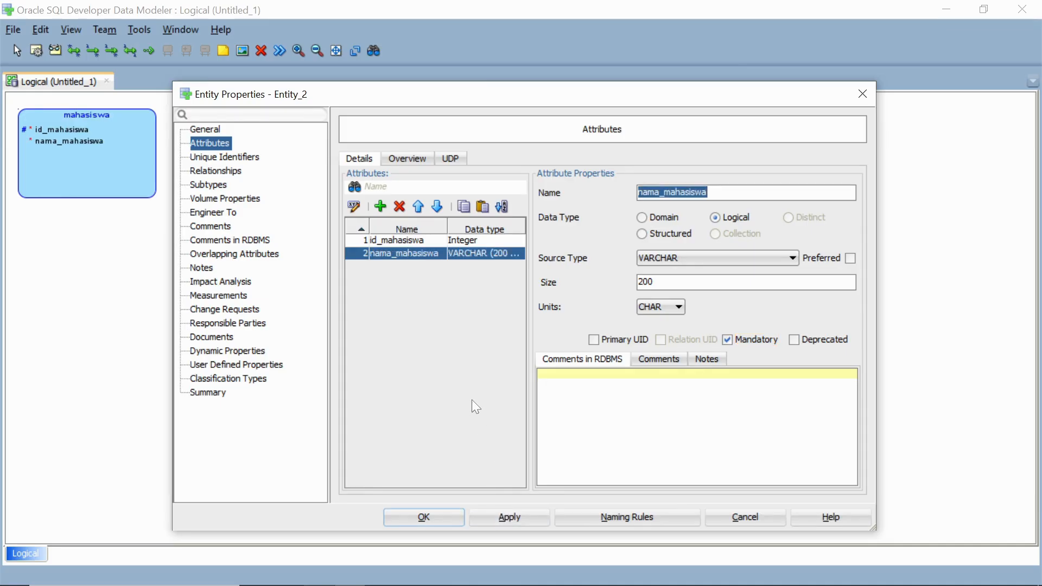
Add a third attribute named nim with the logical source type VARCHAR.
left_click(381, 212)
type("nim")
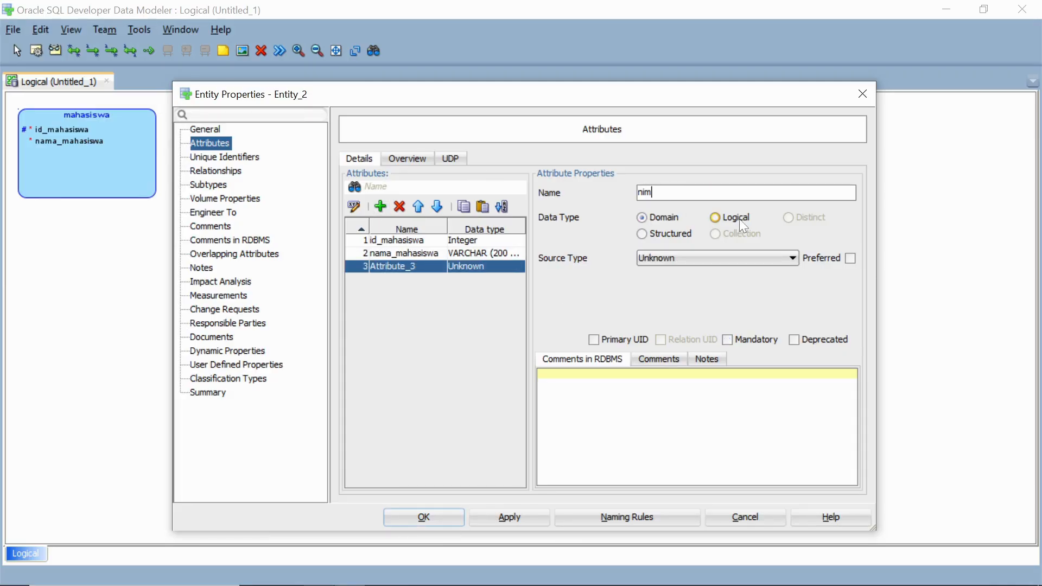
left_click(724, 218)
left_click(751, 258)
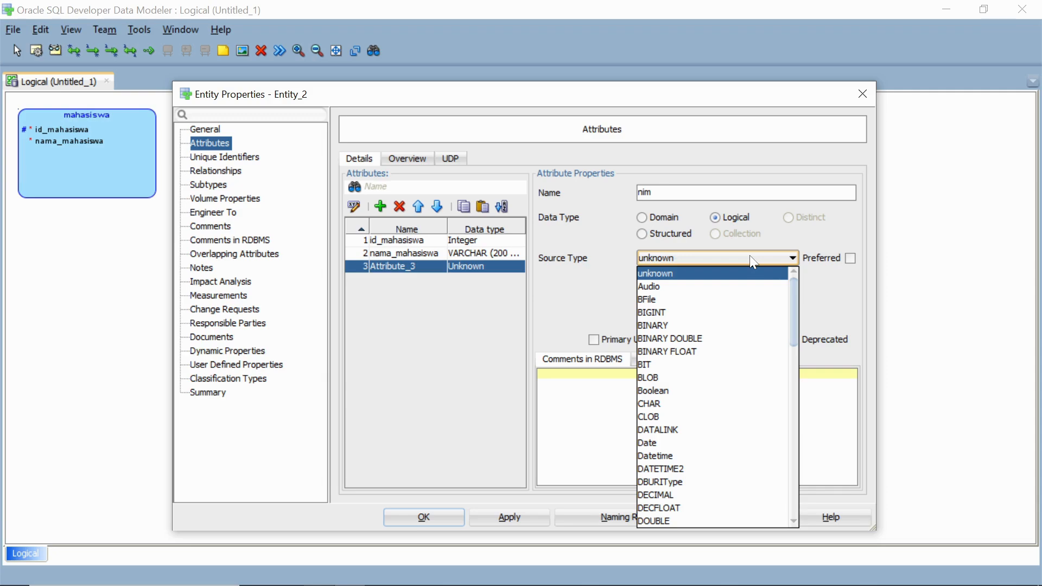
key("v")
key("Down")
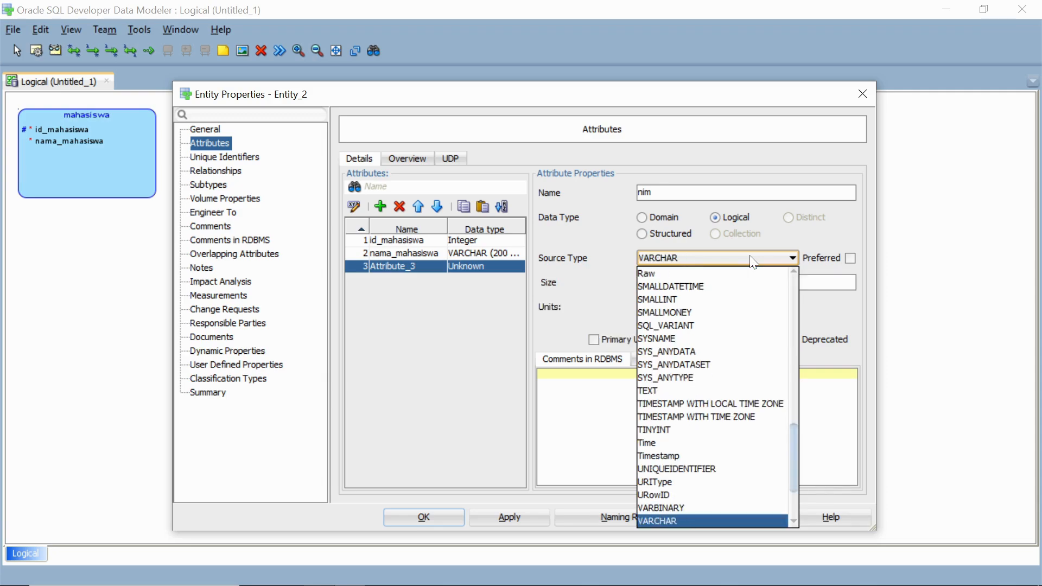
key("Return")
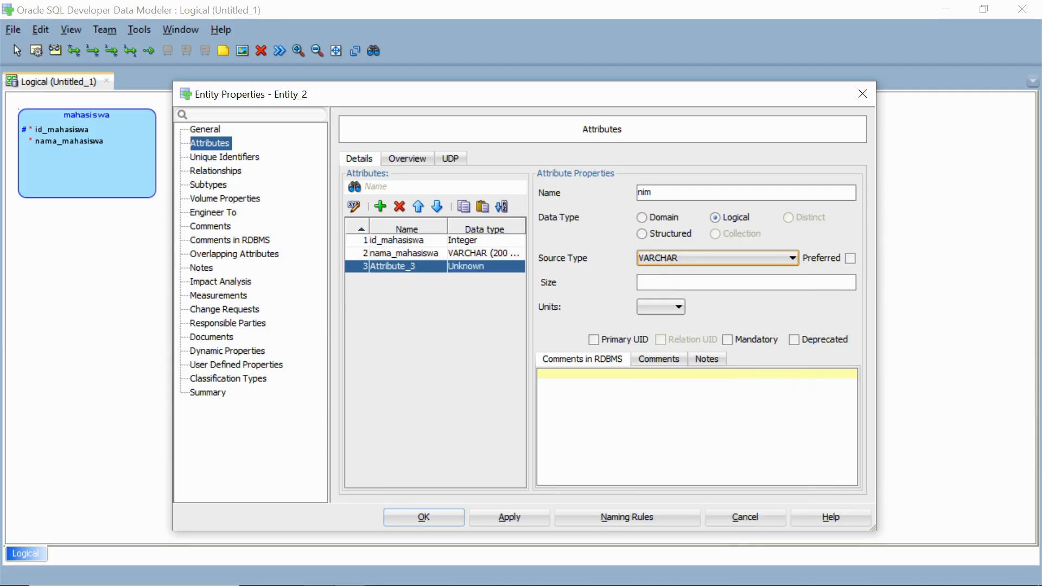
Set the nim attribute's size to 50 with CHAR units, make it mandatory and apply the changes.
key("Tab")
type("50")
left_click(667, 311)
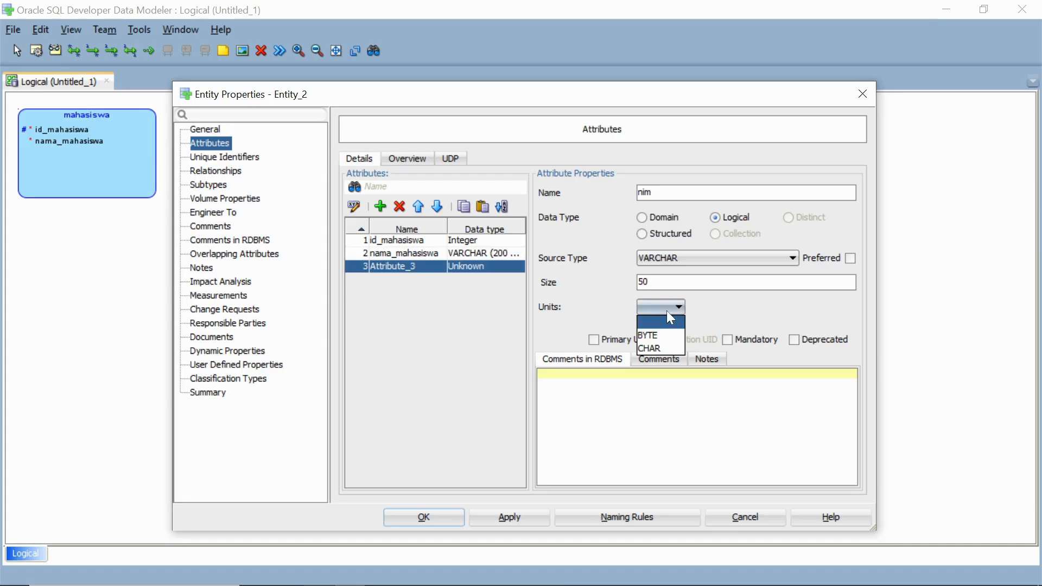
left_click(658, 347)
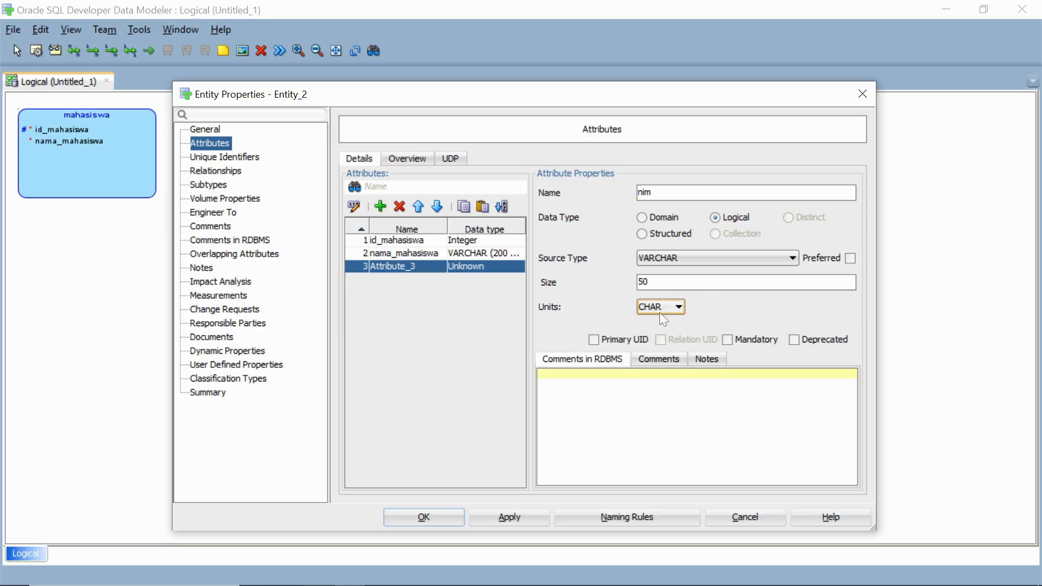
left_click(734, 334)
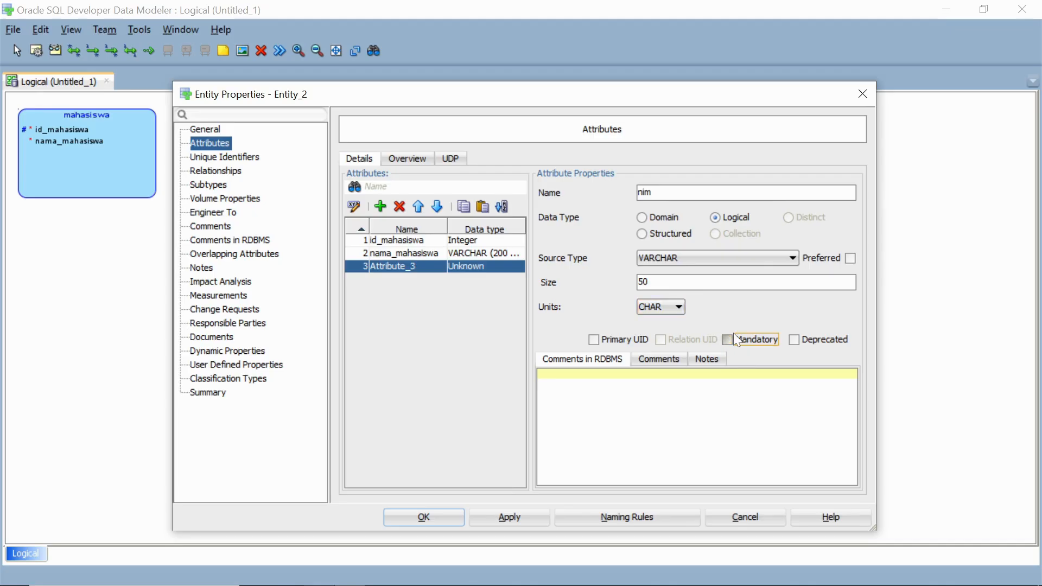
left_click(534, 517)
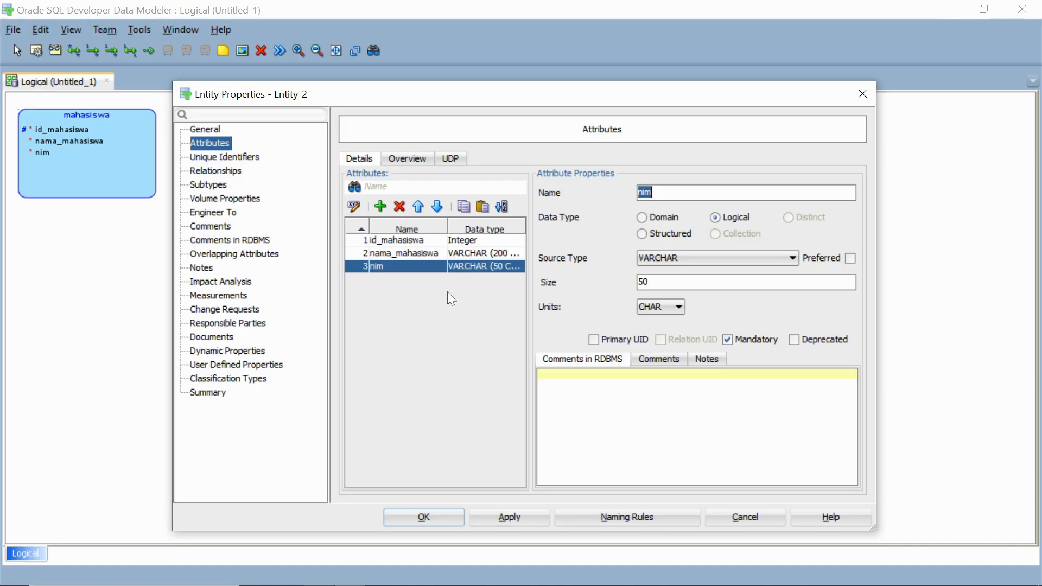
Add a fourth attribute named tanggal_lahir with the logical source type Datetime, make it mandatory and apply the changes.
left_click(380, 206)
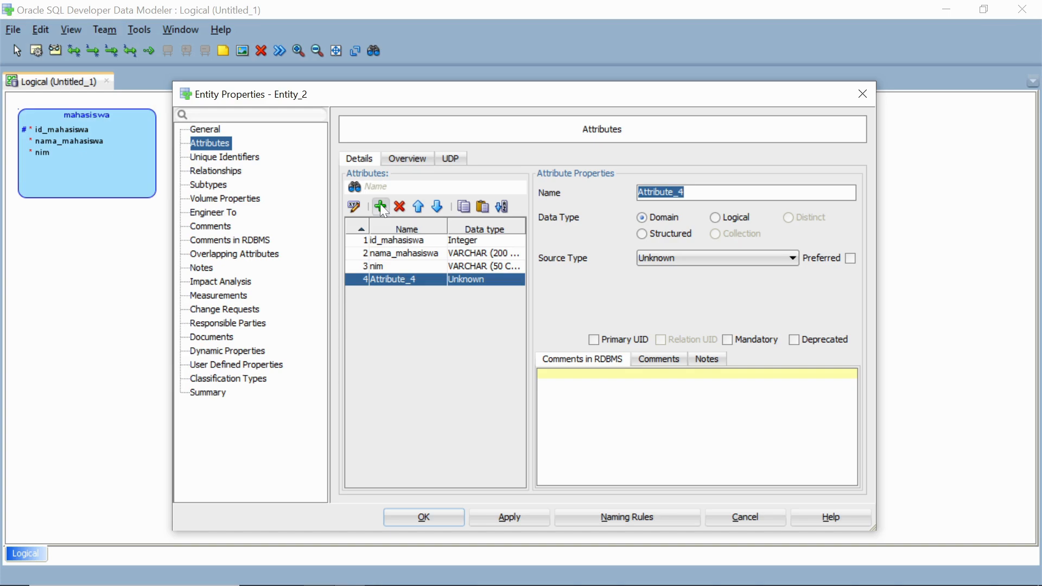
type("tanggal_lahir")
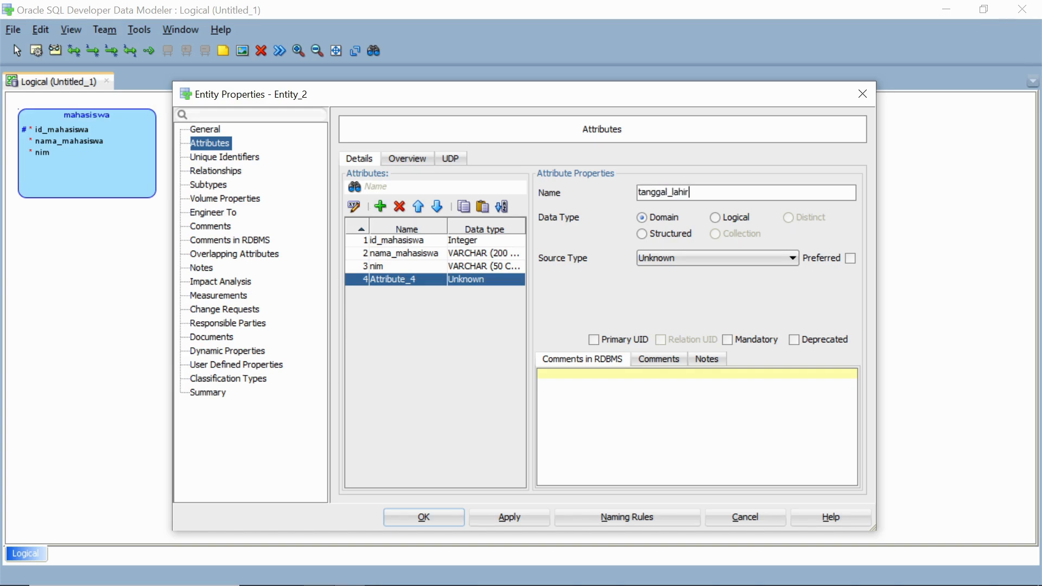
left_click(716, 216)
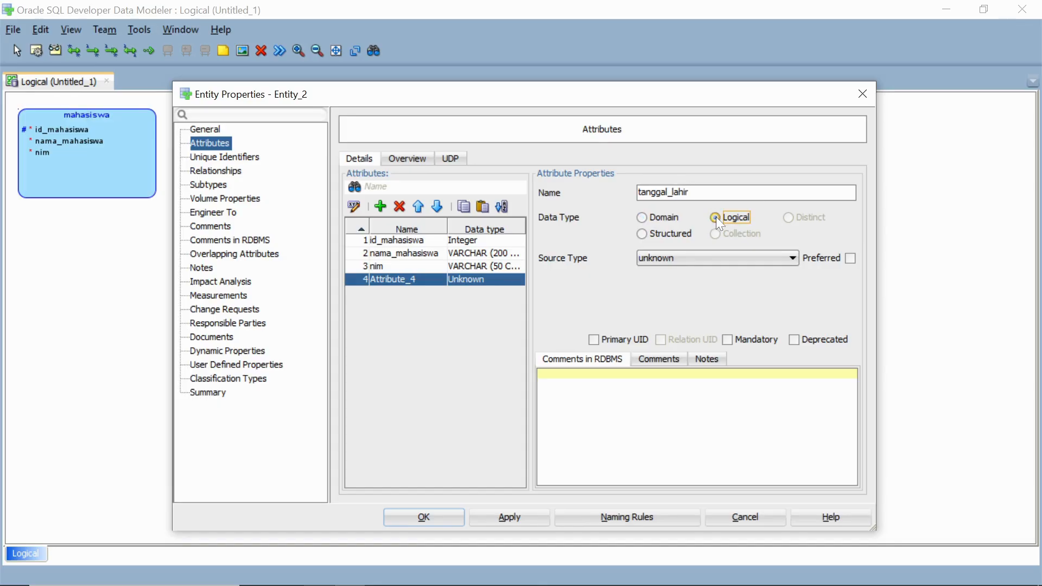
left_click(718, 262)
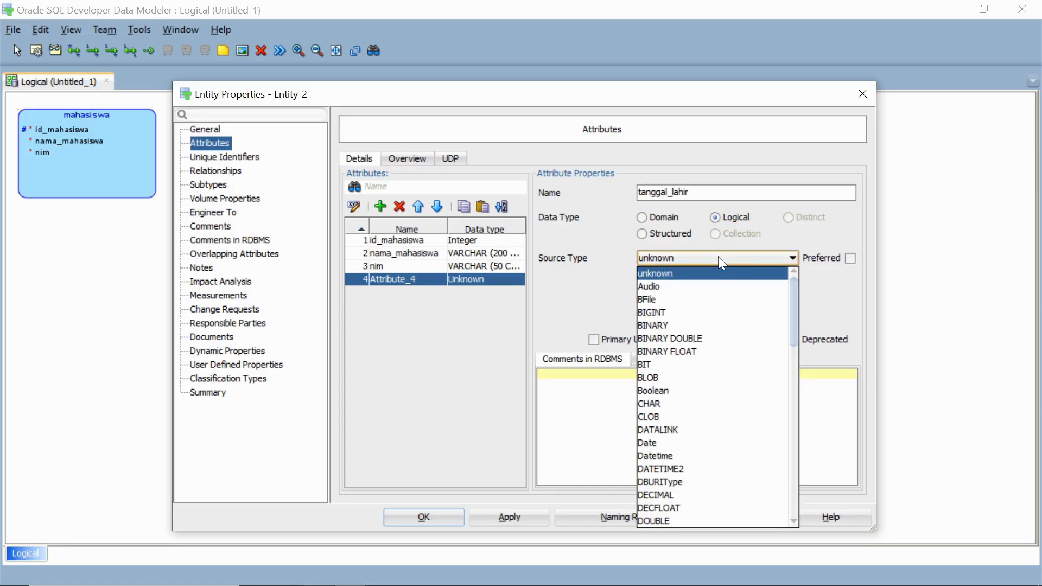
key("d")
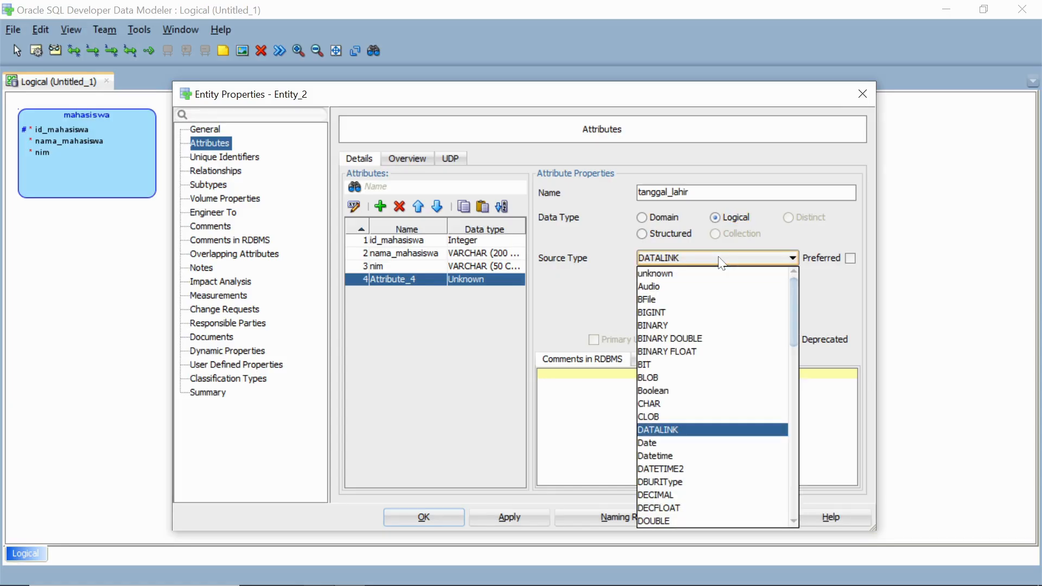
key("d")
left_click(719, 260)
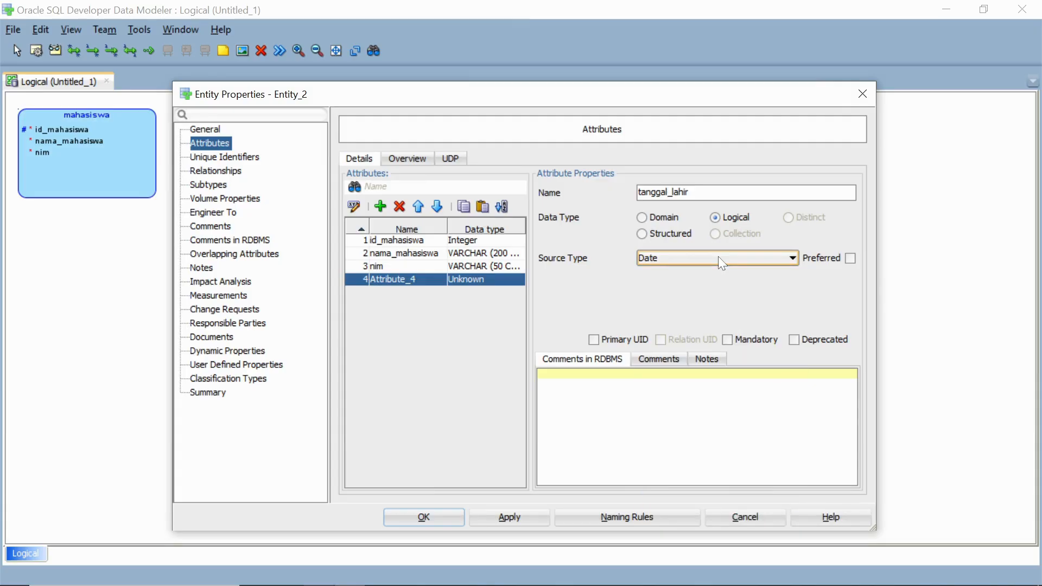
left_click(719, 260)
key("d")
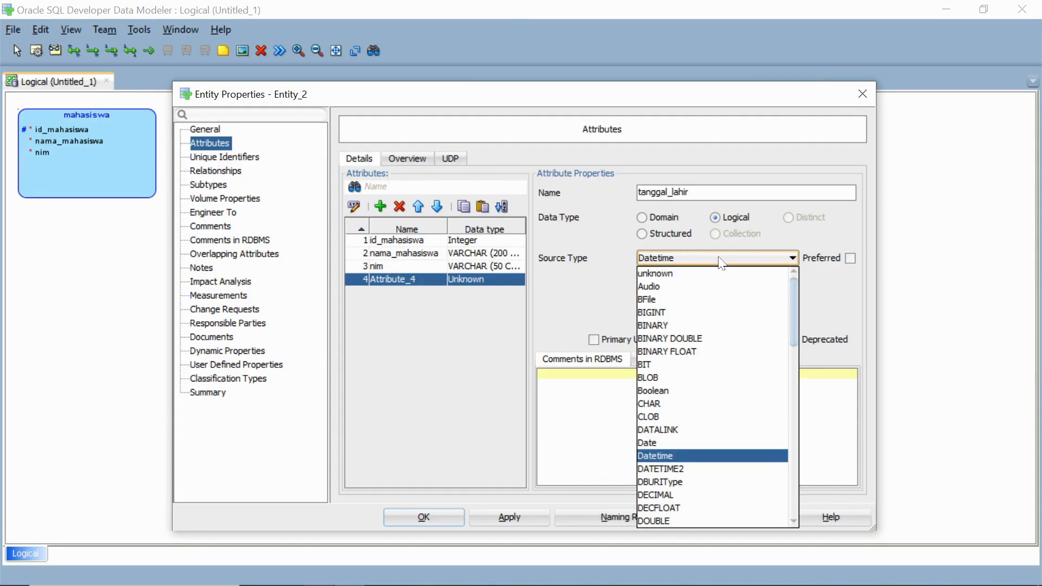
left_click(721, 260)
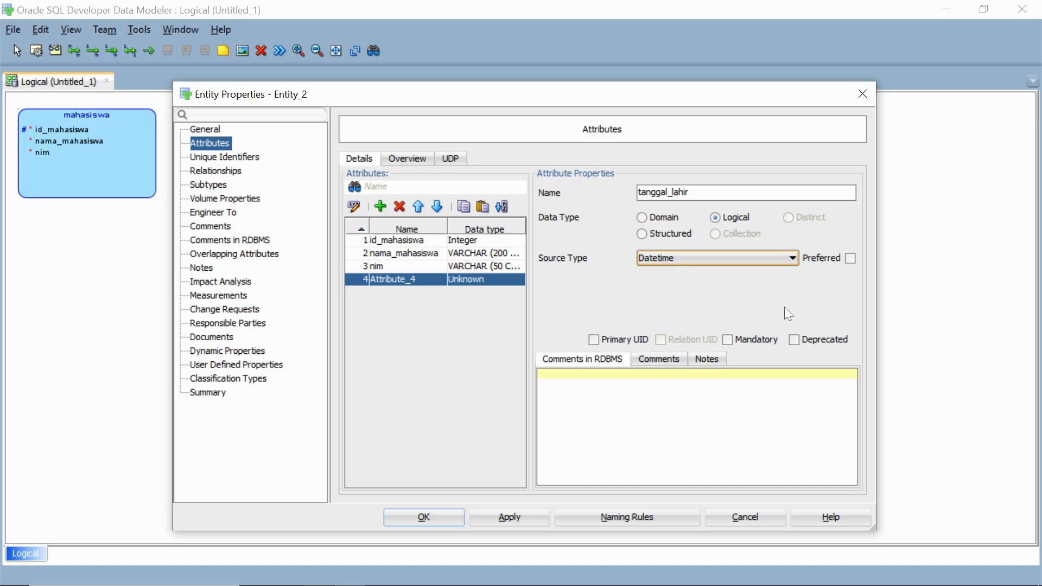
left_click(726, 342)
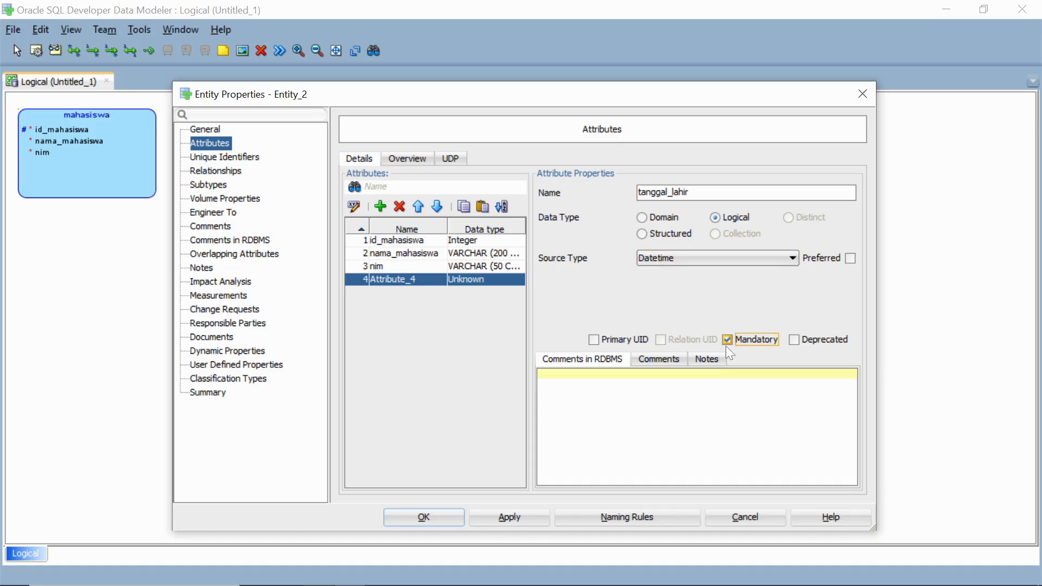
left_click(515, 517)
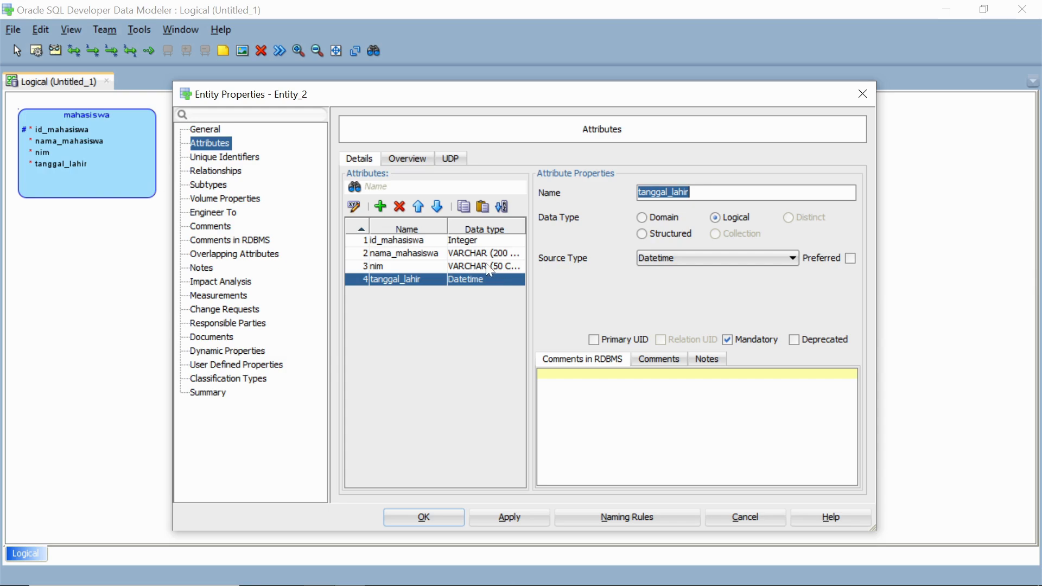
Add a second unique identifier to the mahasiswa entity, name it nim and keep its state as Unique Key.
left_click(429, 265)
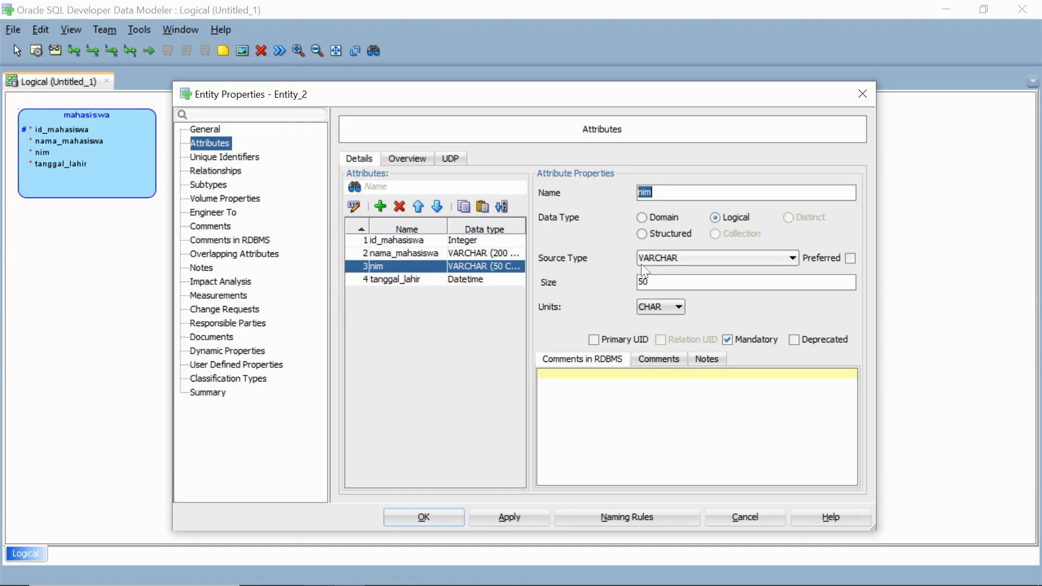
left_click(220, 159)
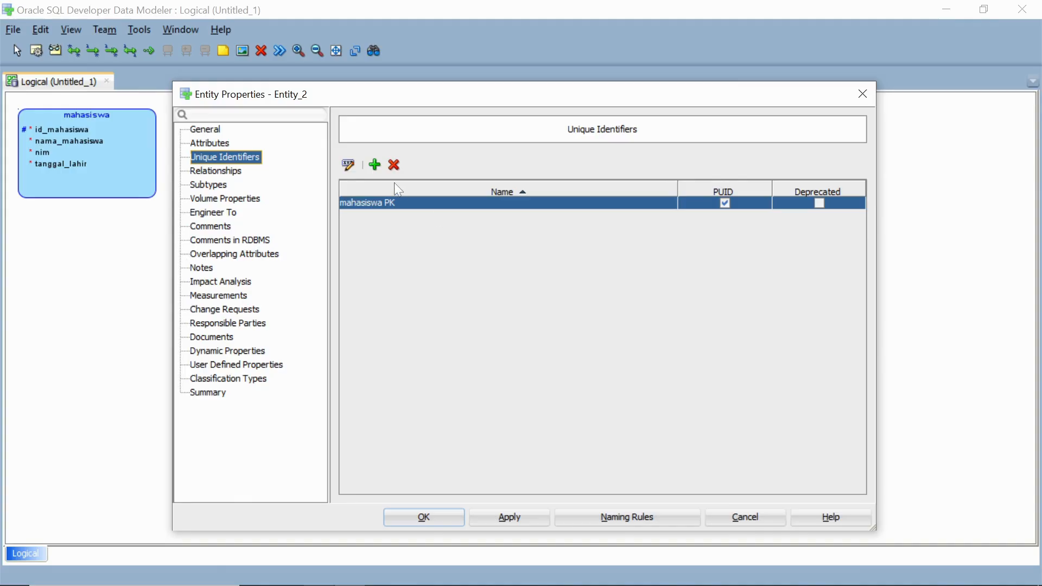
left_click(375, 165)
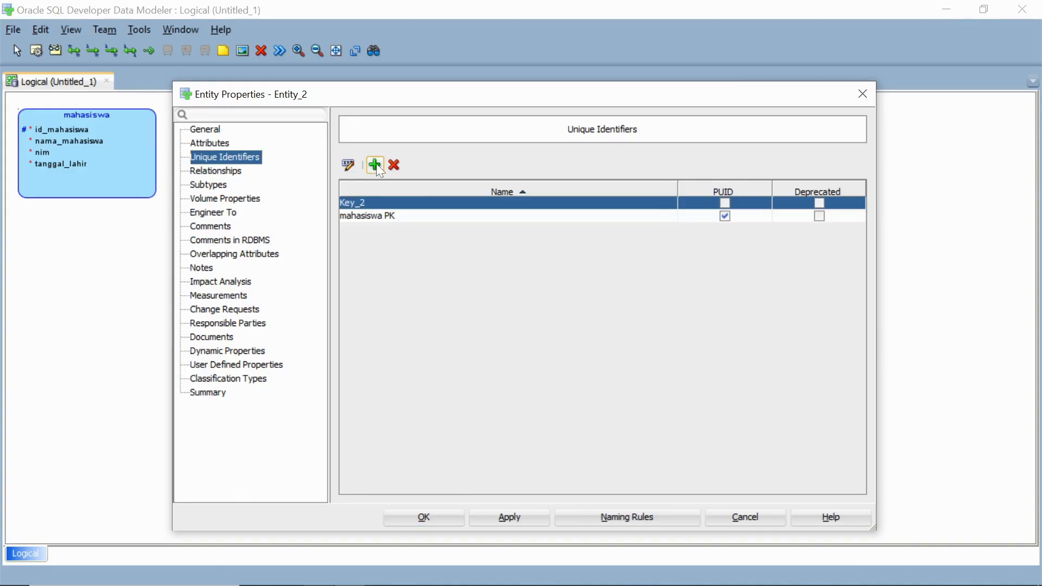
double_click(429, 203)
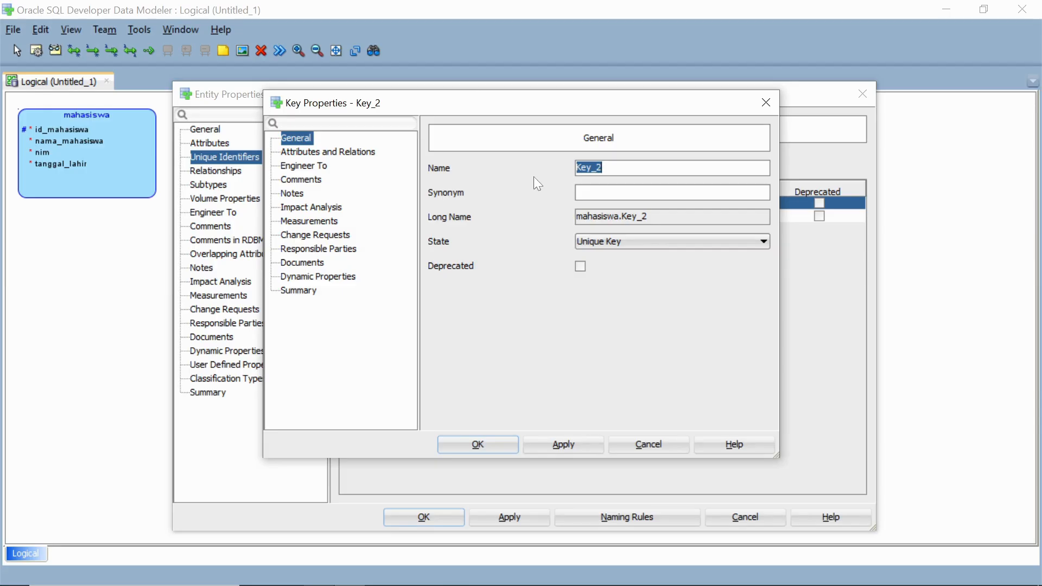
type("nim")
left_click(608, 242)
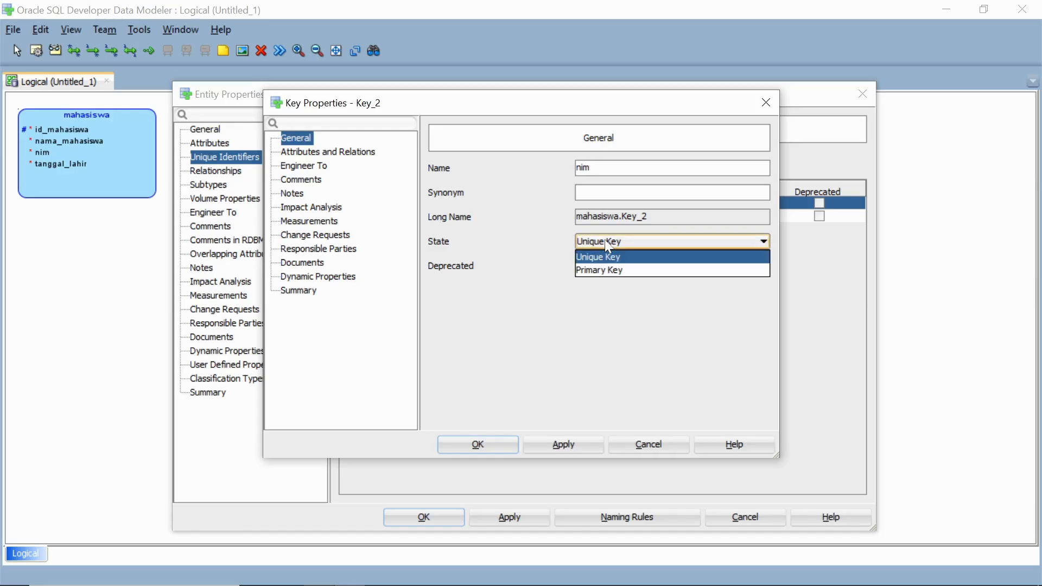
left_click(481, 230)
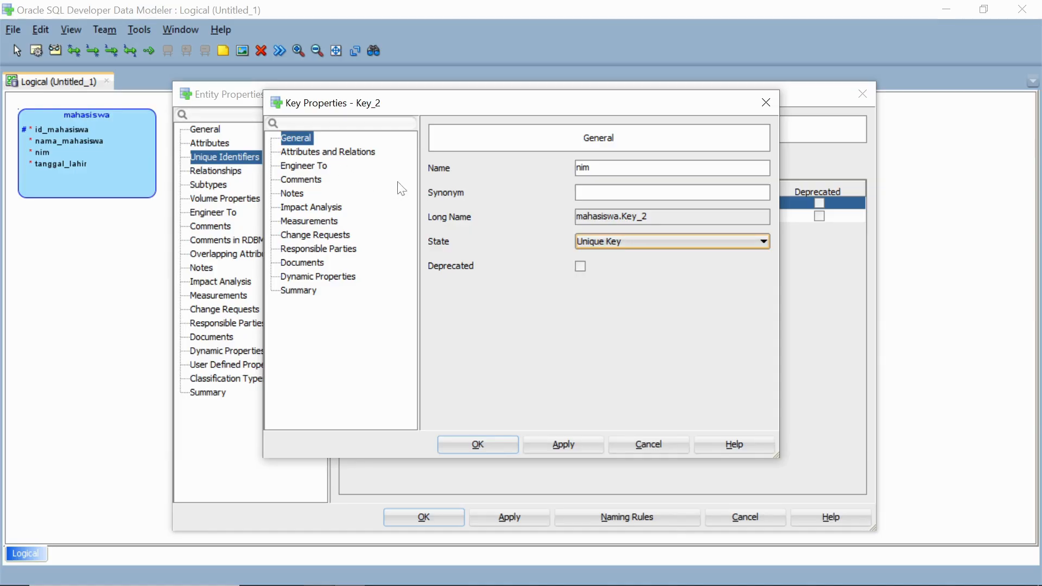
Assign the nim attribute to the nim unique key, then apply and confirm the key and mahasiswa entity properties.
left_click(359, 157)
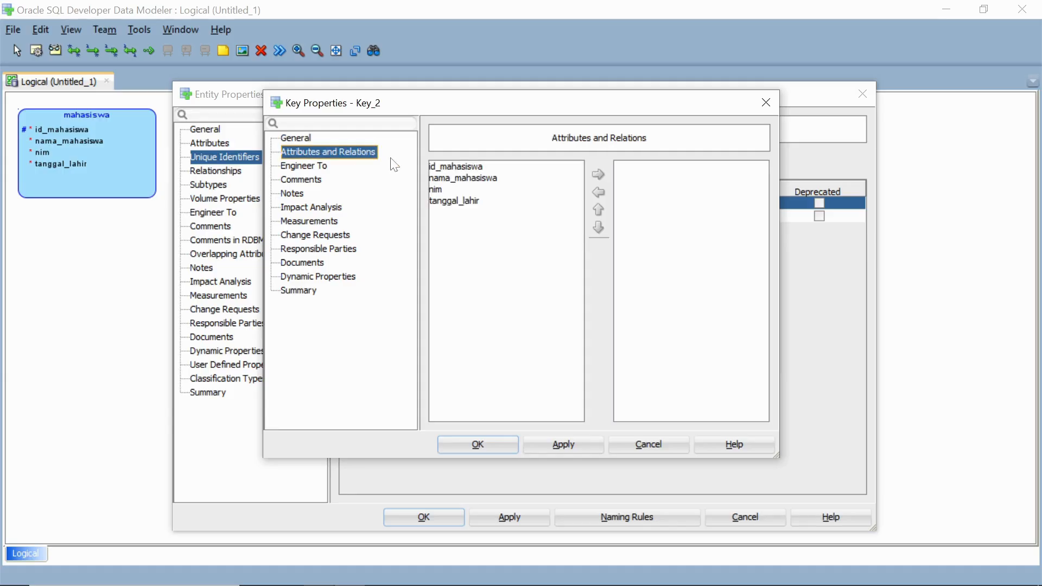
left_click(438, 190)
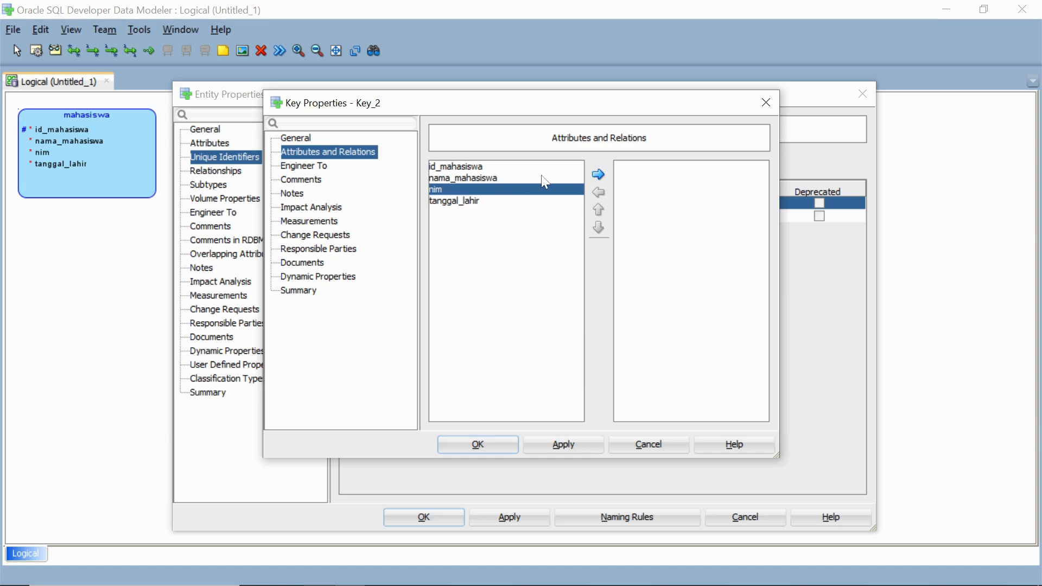
left_click(596, 175)
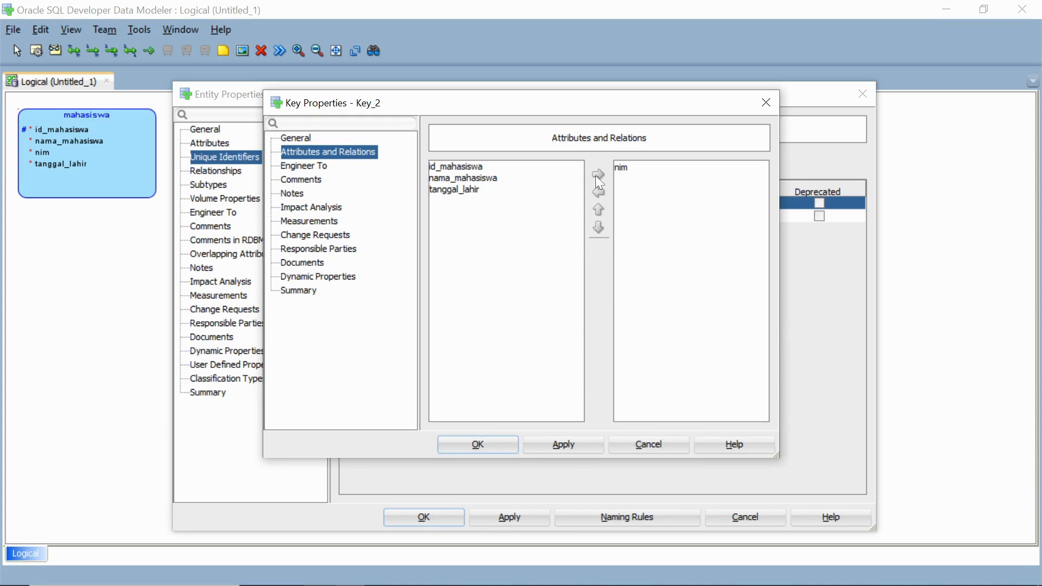
left_click(549, 442)
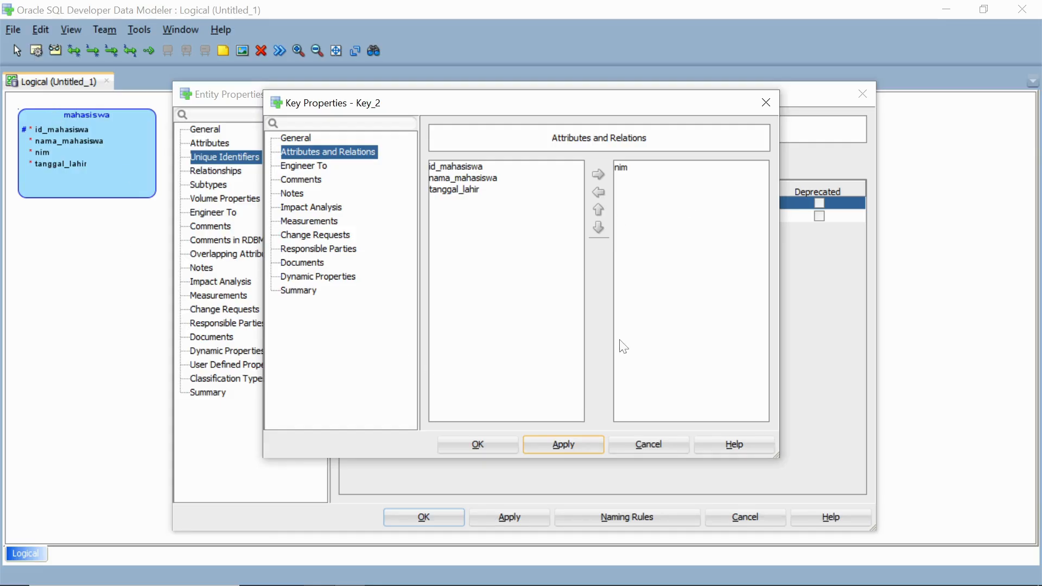
left_click(490, 452)
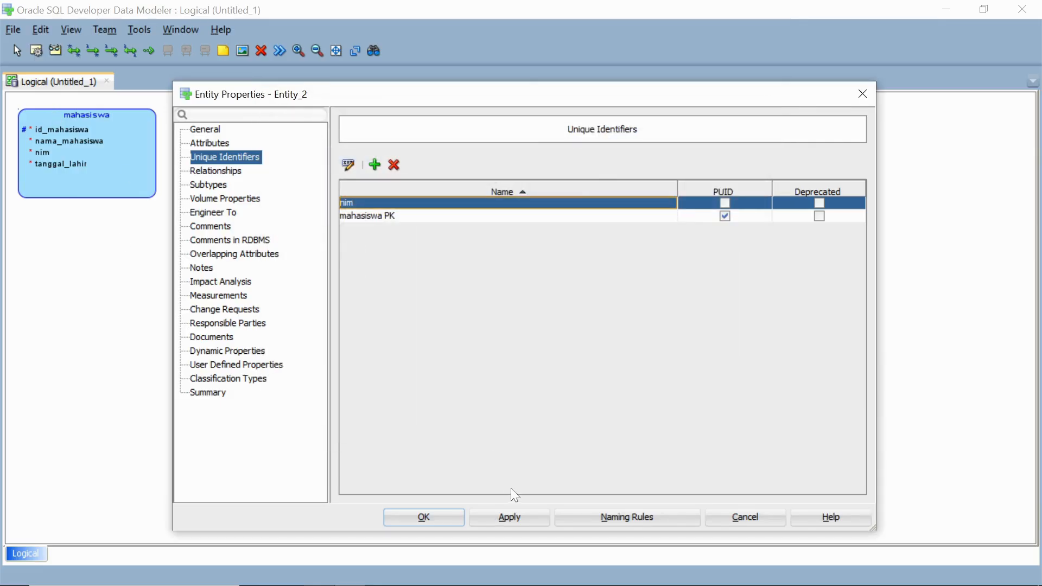
left_click(519, 521)
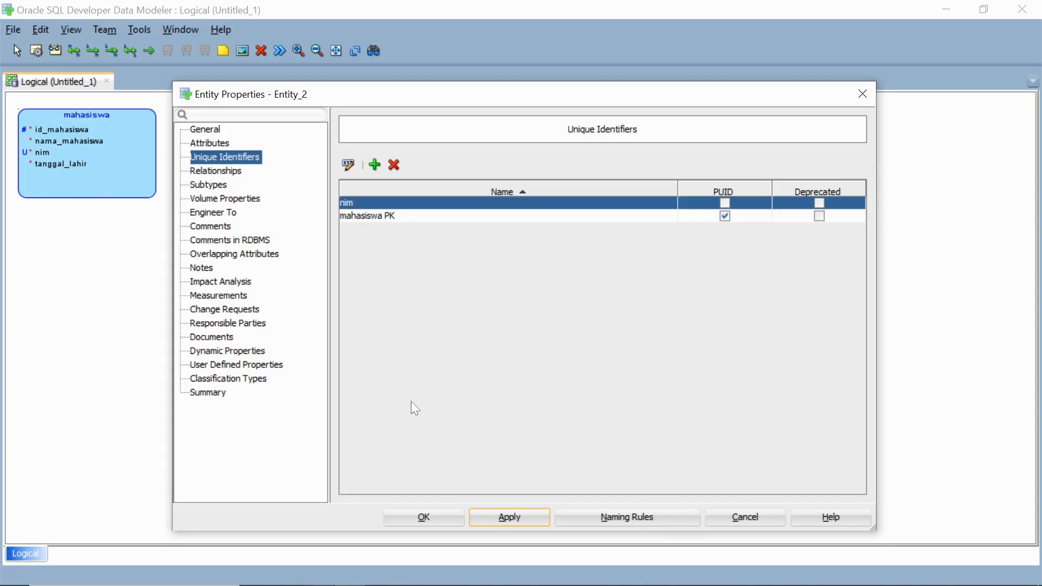
left_click(440, 519)
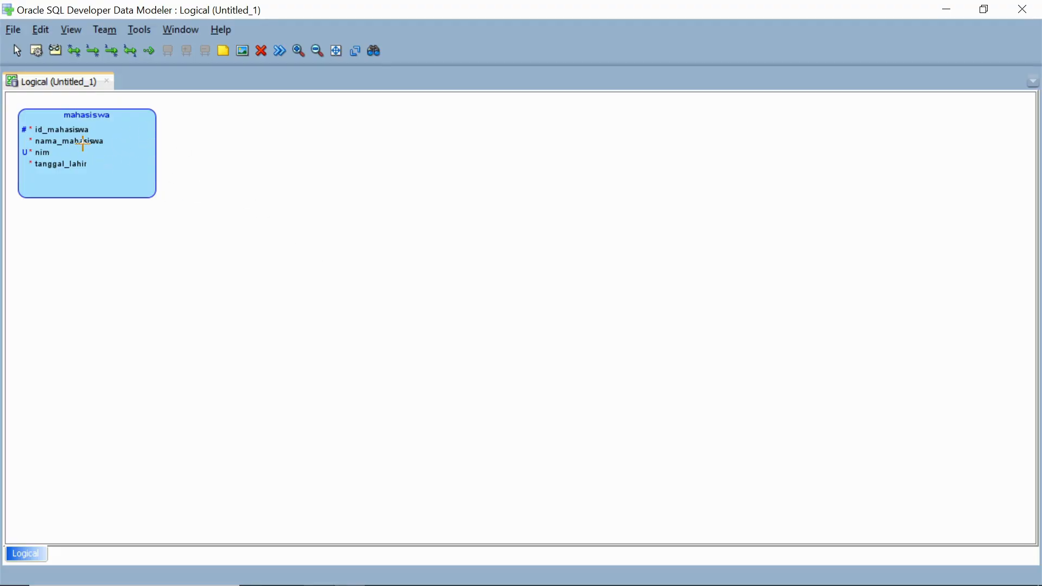
Draw a second entity in the logical diagram beside mahasiswa, name it matakuliah and apply the name.
left_click(308, 245)
type("matak")
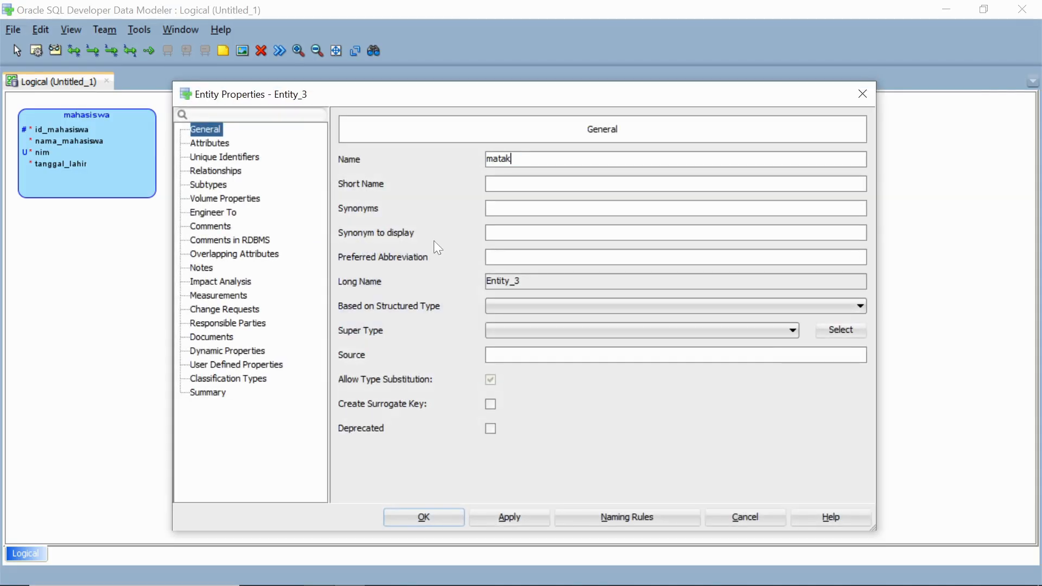
type("uliah")
left_click(517, 513)
Add the attribute id_matakuliah to the matakuliah entity with logical type Integer, make it the Primary UID and apply the changes.
left_click(228, 144)
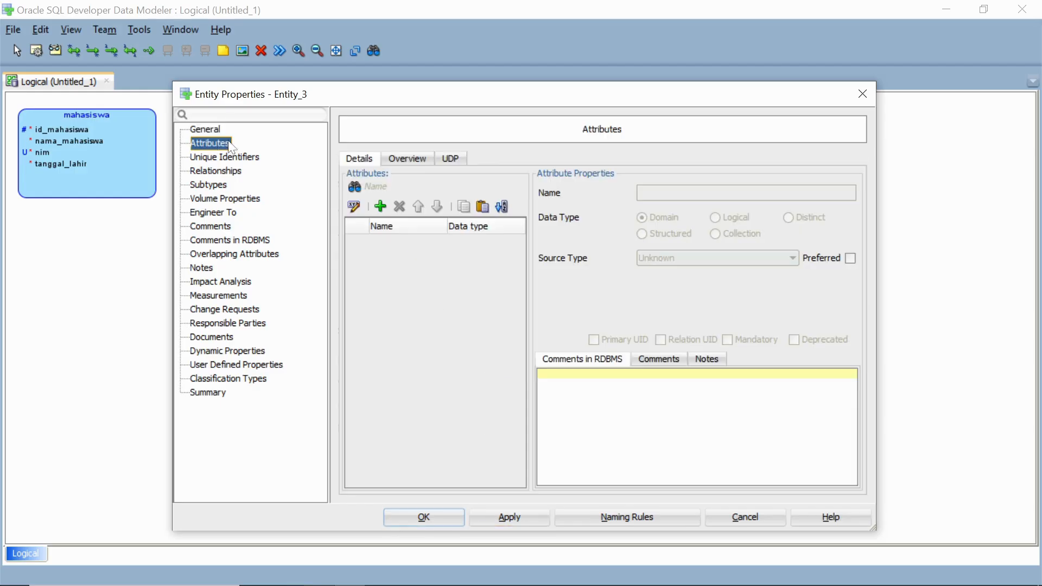
left_click(380, 207)
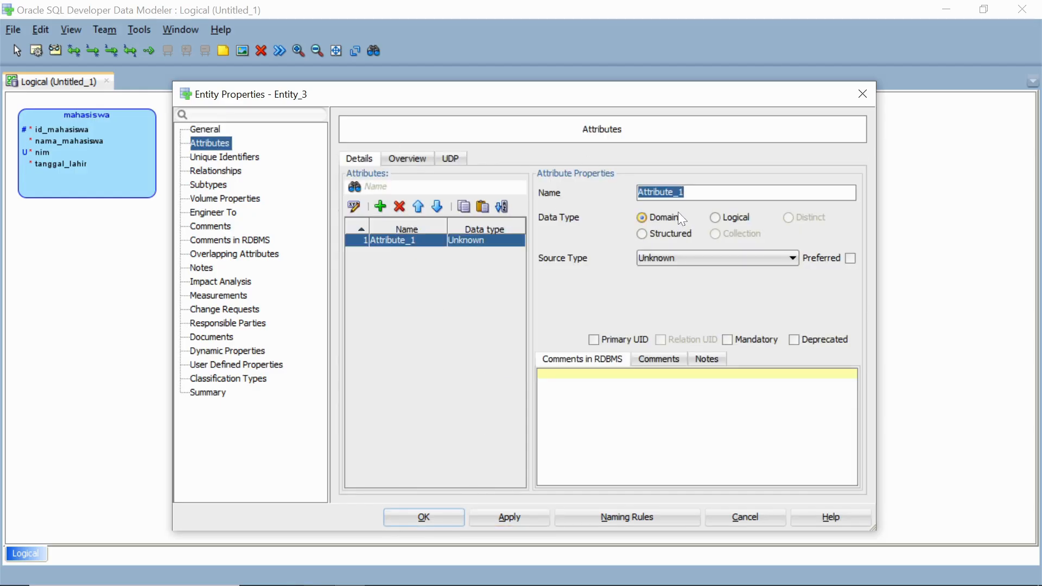
type("id_matakuliah")
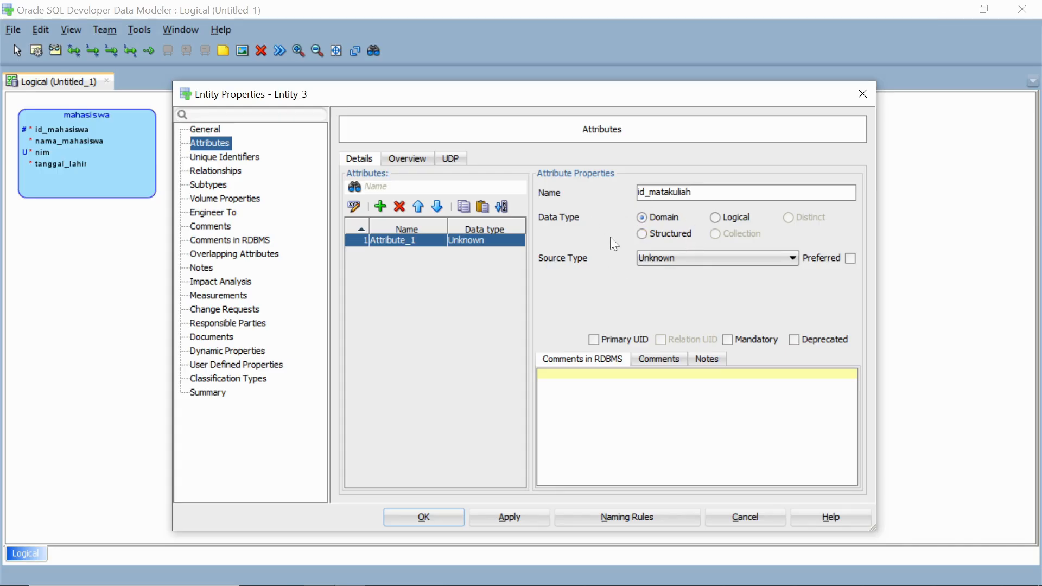
left_click(720, 220)
left_click(700, 261)
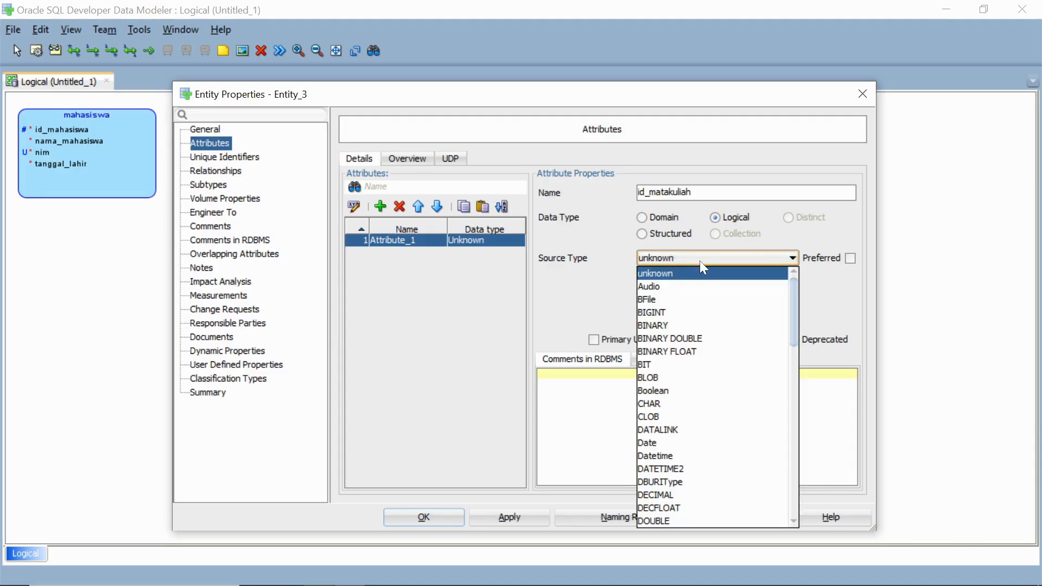
type("integer")
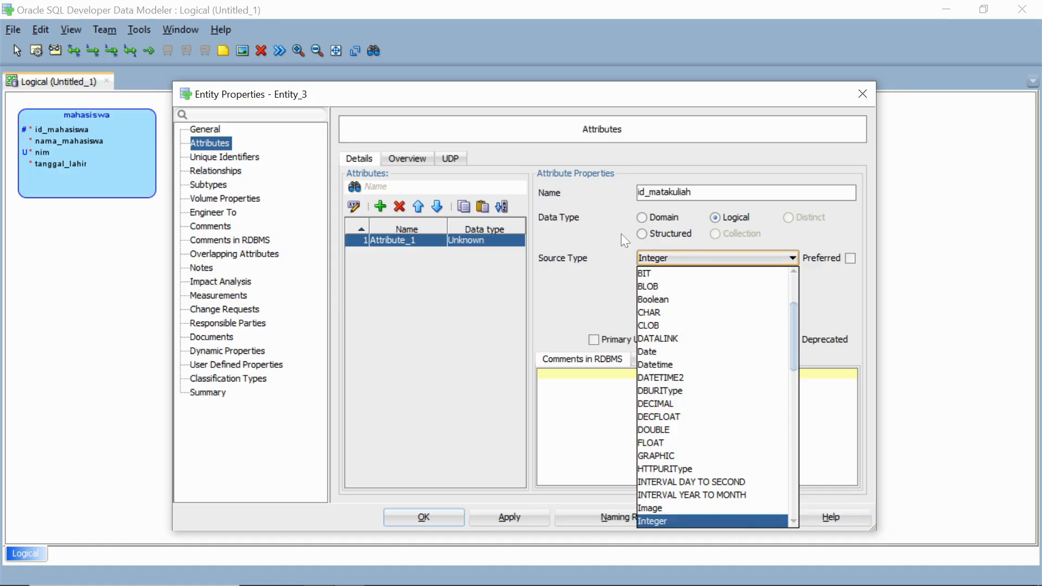
key("Return")
left_click(622, 342)
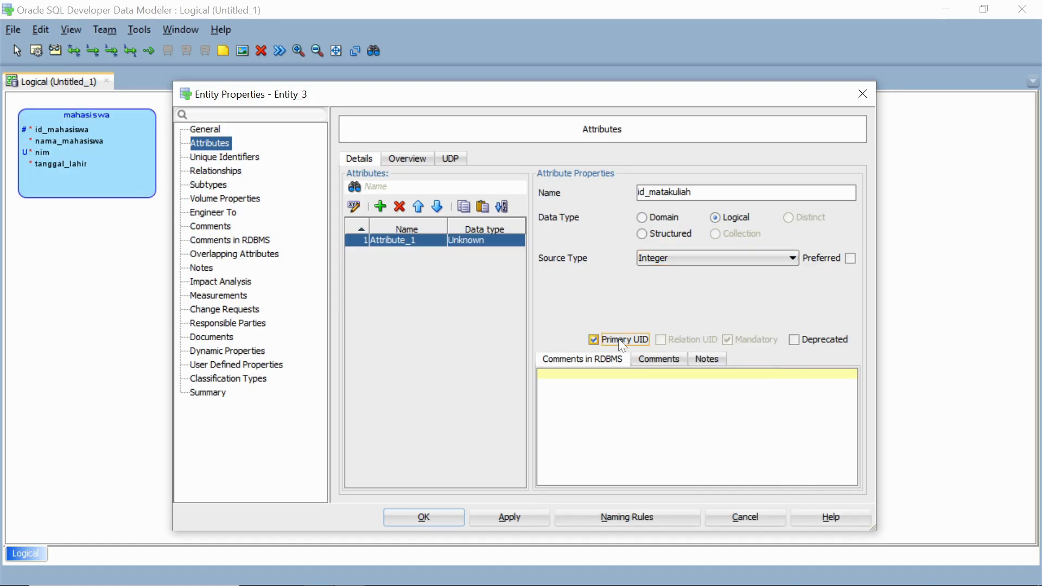
left_click(524, 523)
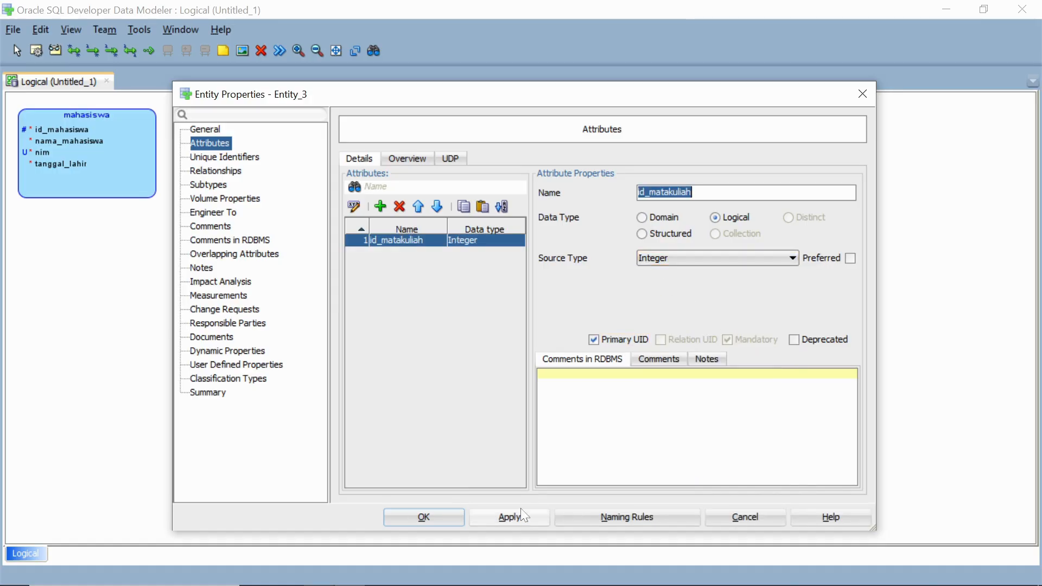
Add the attribute nama_matakuliah to the matakuliah entity with logical type VARCHAR.
left_click(376, 214)
type("nam")
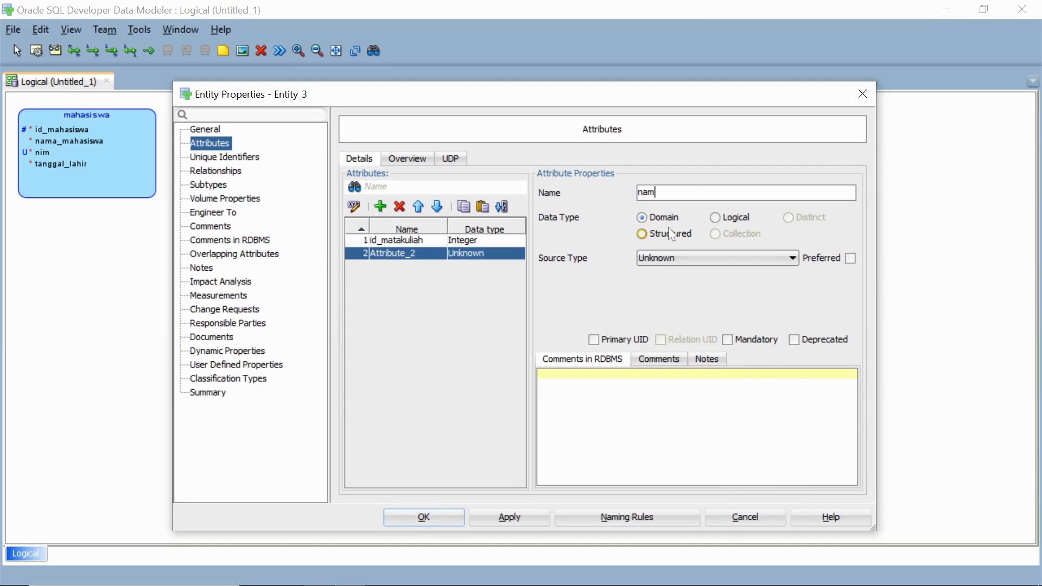
type("a_matakuliah")
left_click(714, 217)
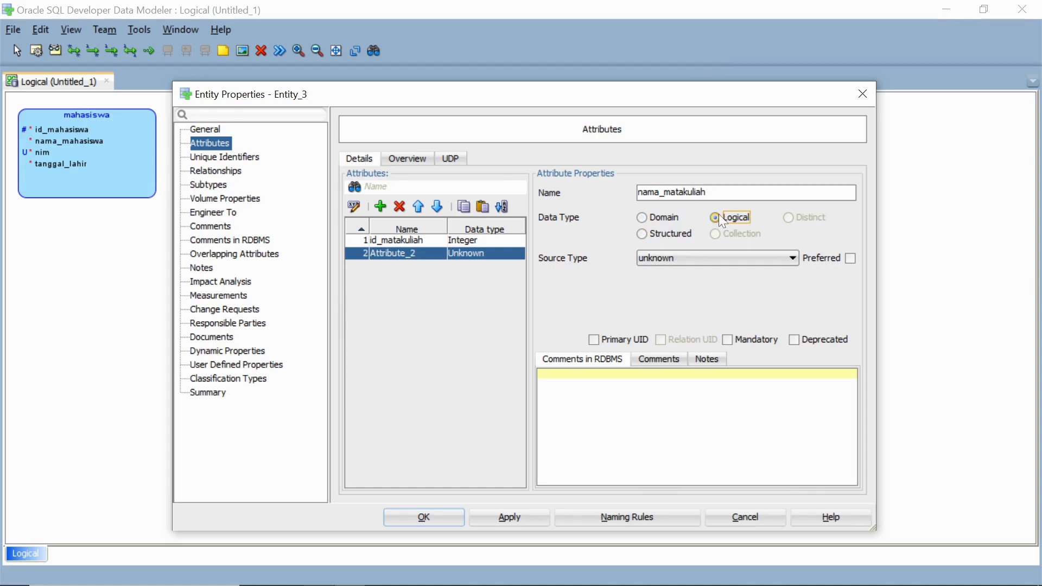
left_click(706, 263)
key("v")
key("v")
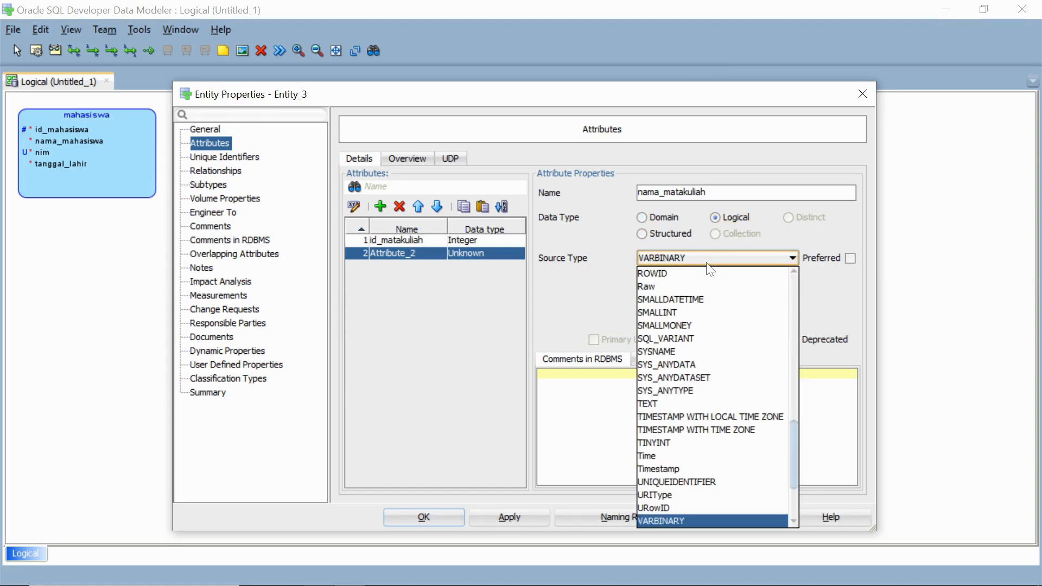
key("Return")
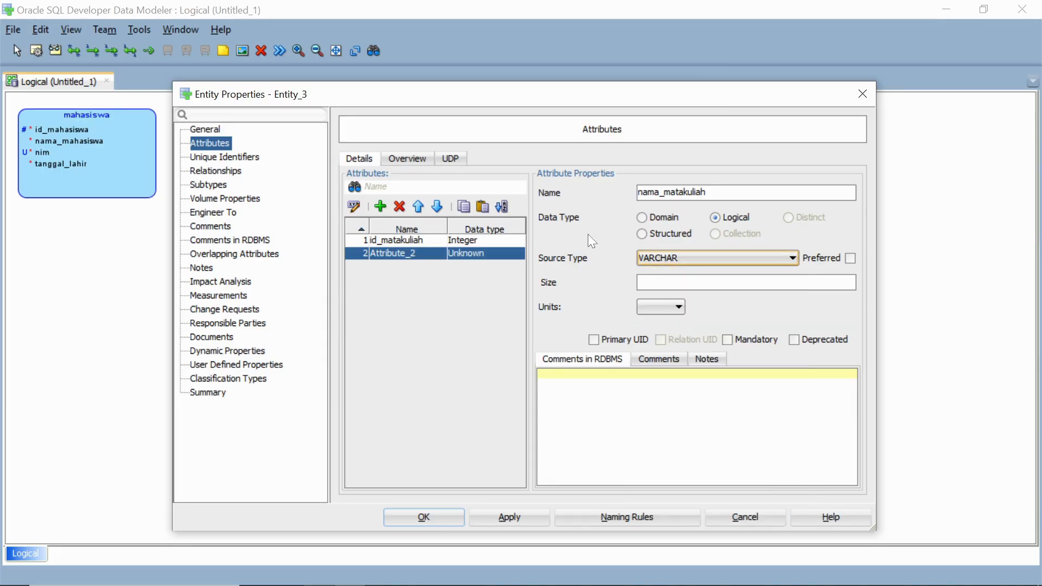
Set nama_matakuliah to size 100 in CHAR units, make it mandatory and apply the changes.
key("Tab")
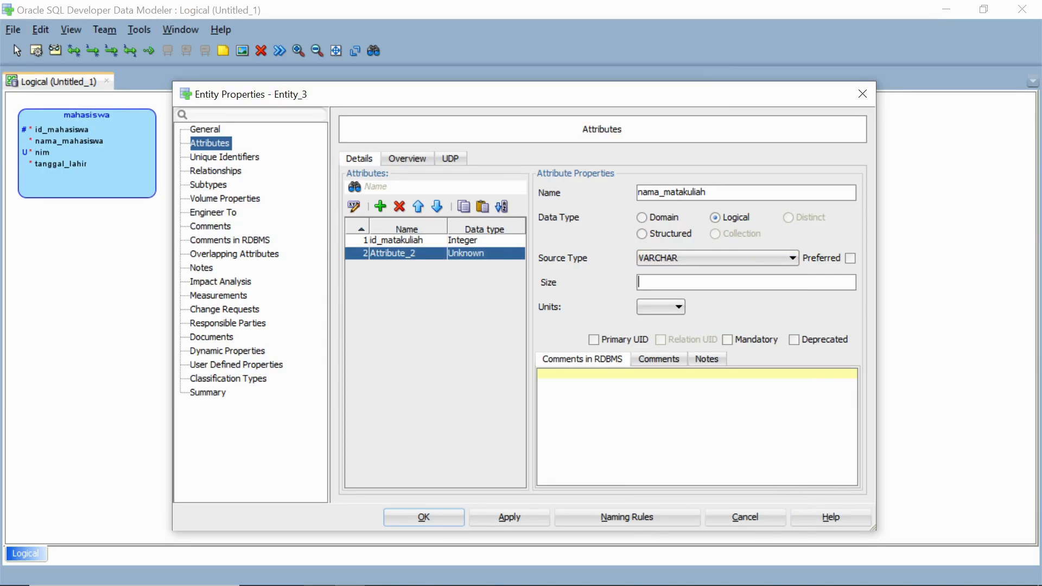
type("100")
left_click(650, 304)
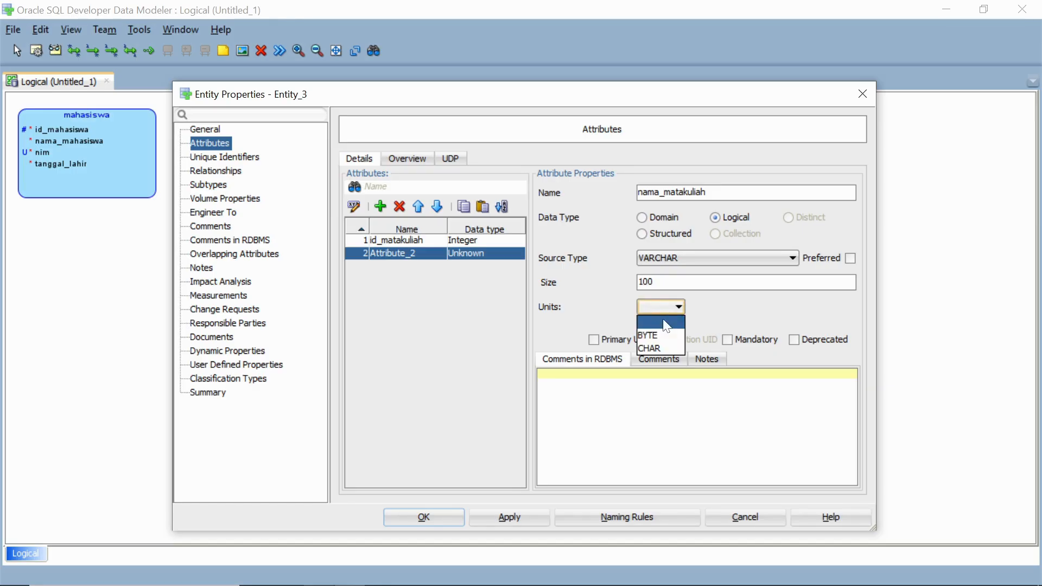
left_click(669, 344)
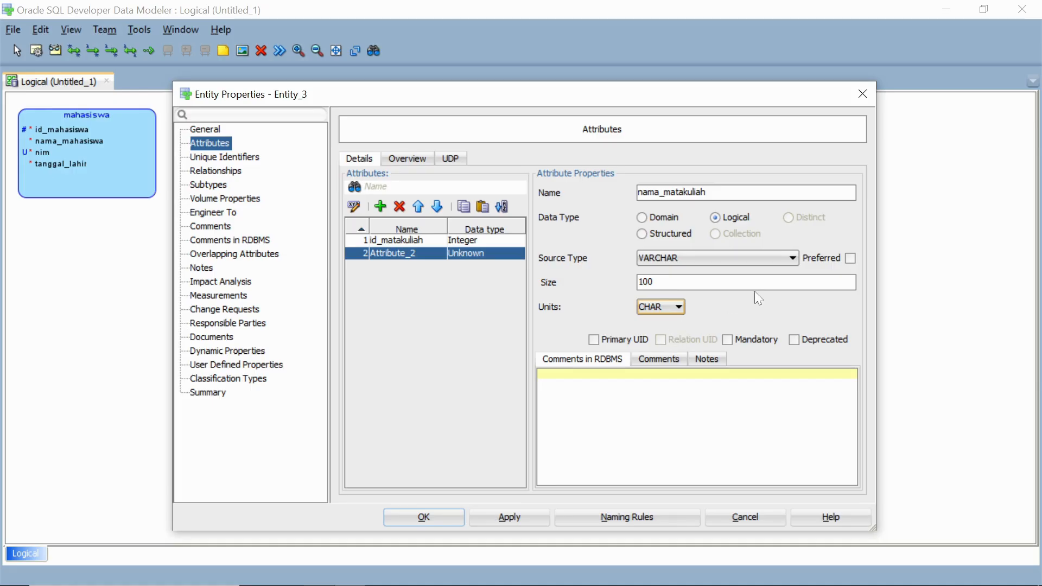
left_click(739, 345)
left_click(529, 523)
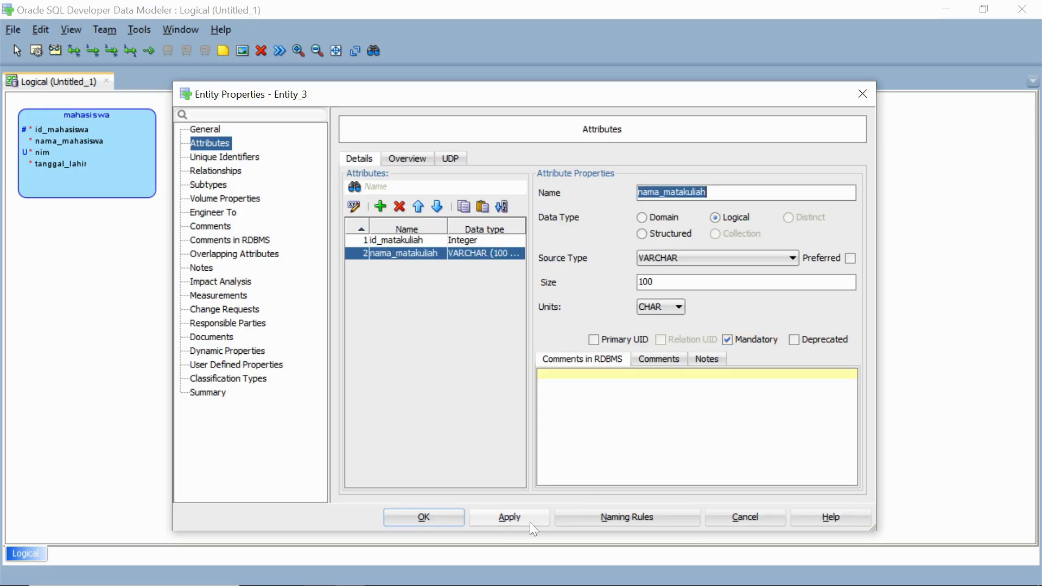
Add the attribute waktu_kuliah to matakuliah with logical type Datetime, make it mandatory and apply the changes.
left_click(380, 207)
type("wak")
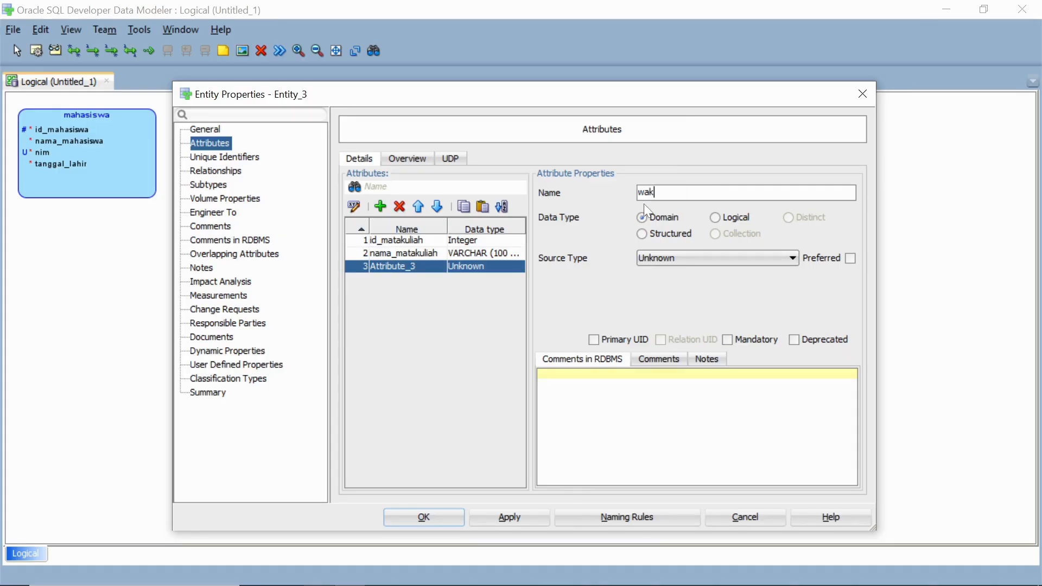
type("tu_kuliah")
left_click(734, 217)
left_click(728, 264)
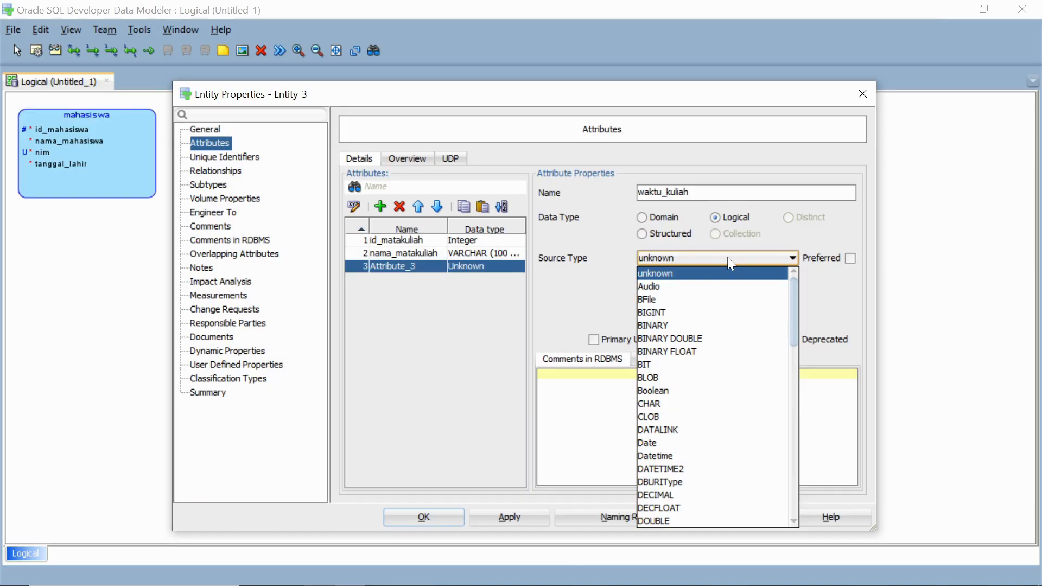
type("datet")
left_click(727, 258)
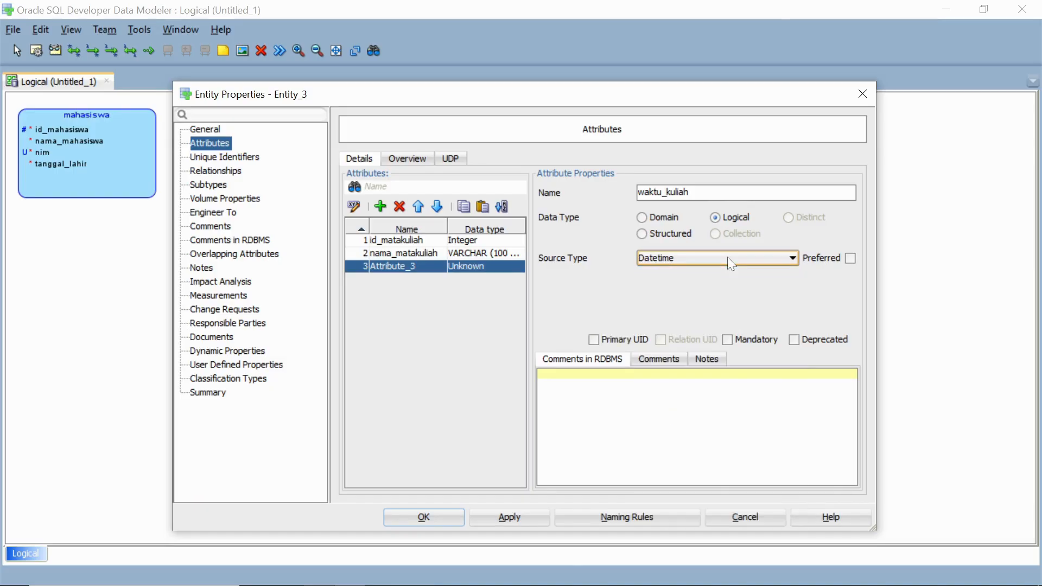
left_click(726, 340)
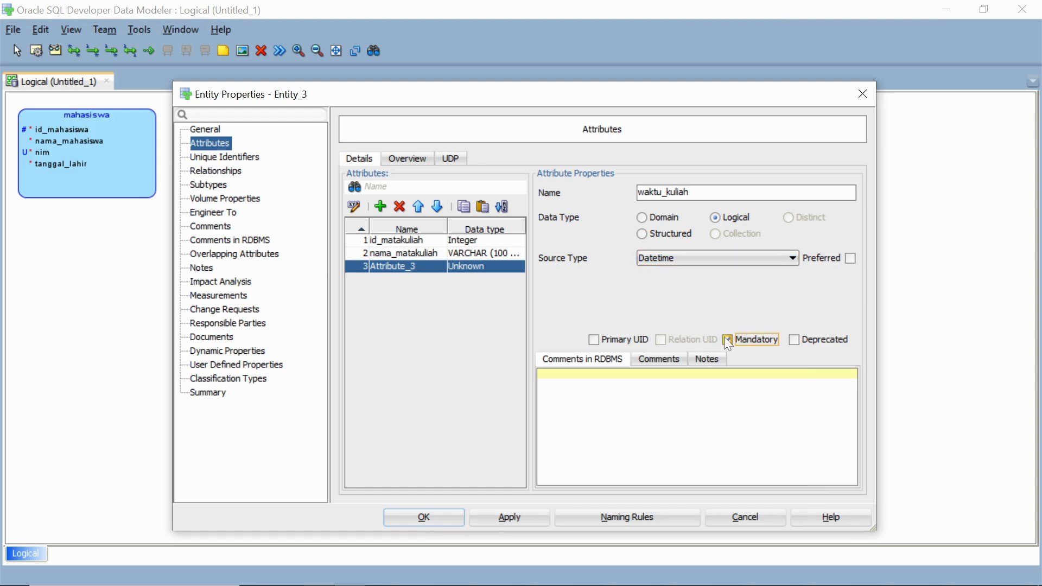
left_click(510, 518)
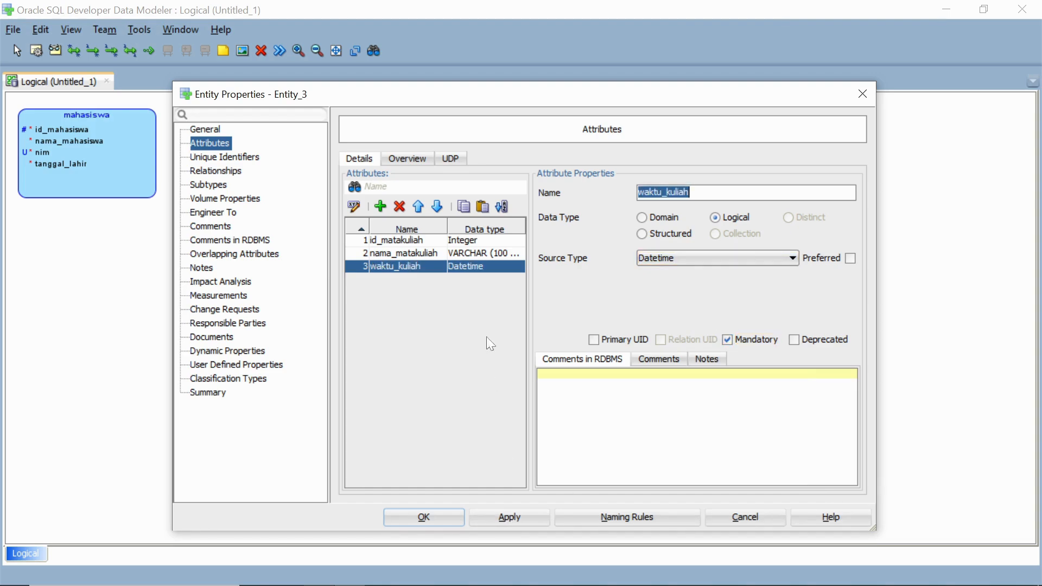
Add the optional attribute deskripsi with logical type TEXT, then apply and confirm the matakuliah entity properties.
left_click(380, 207)
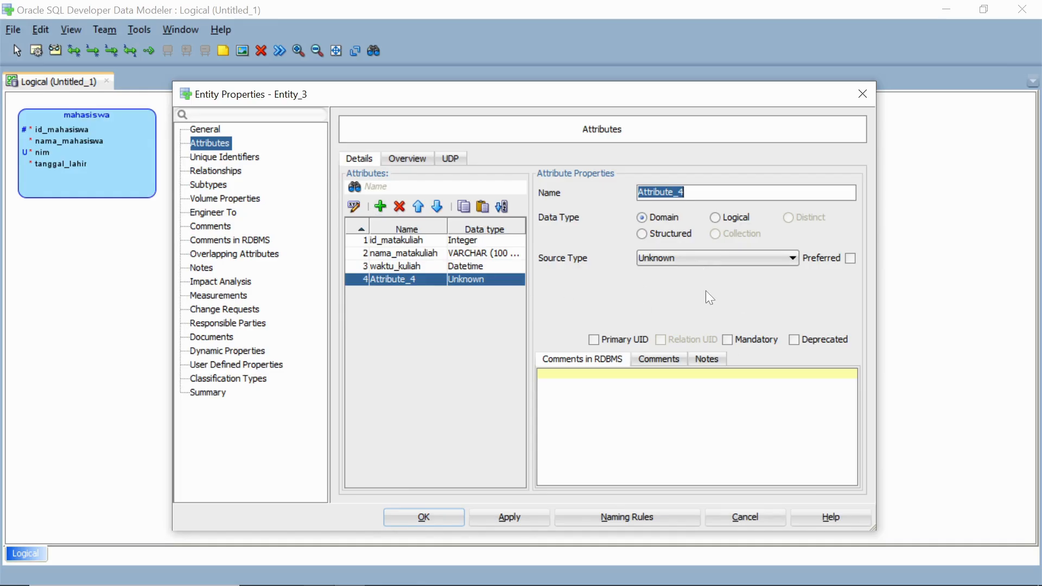
type("deskripsi")
left_click(726, 222)
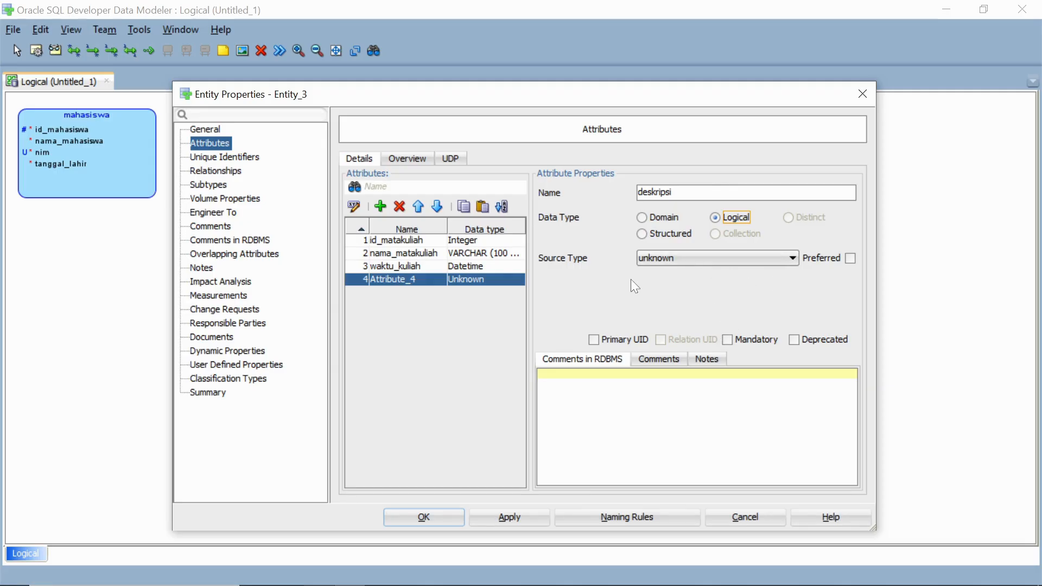
left_click(686, 263)
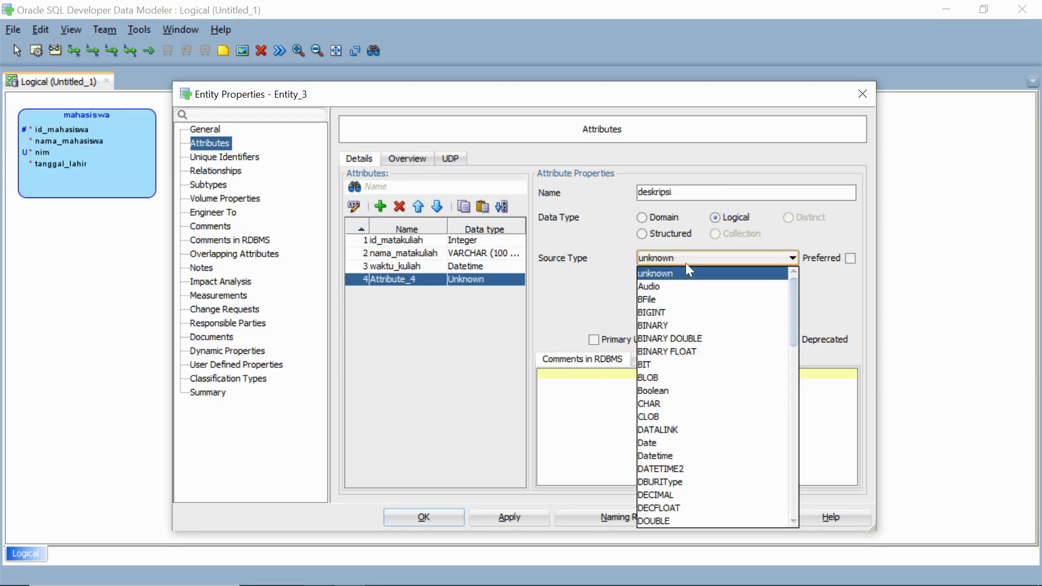
key("t")
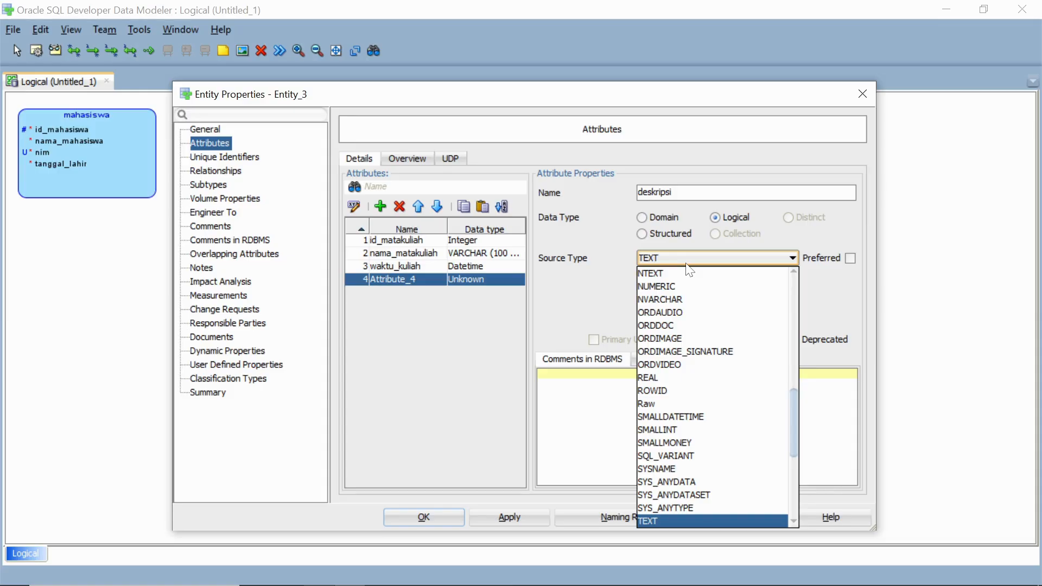
left_click(548, 260)
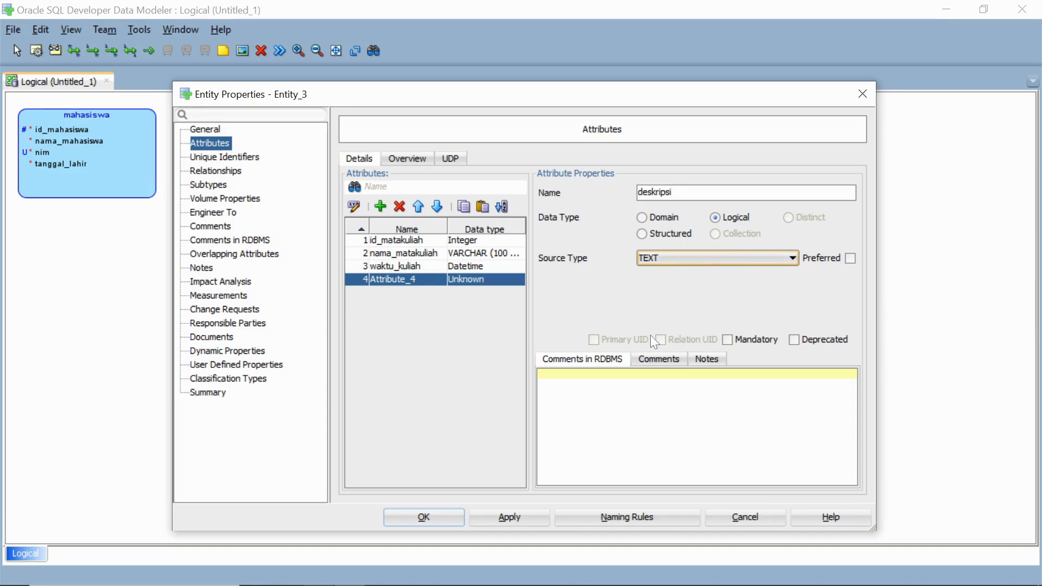
left_click(515, 518)
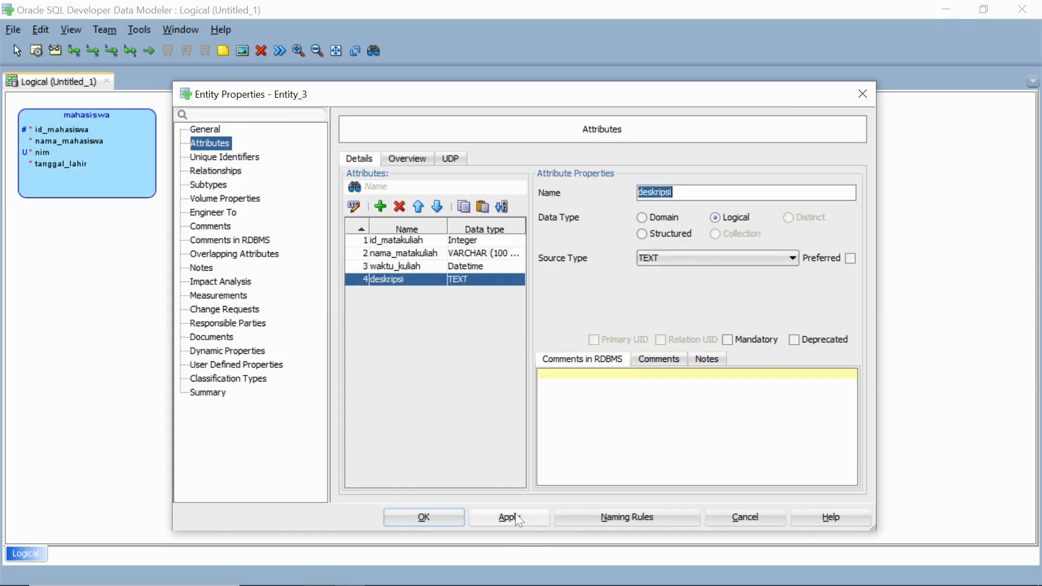
left_click(461, 522)
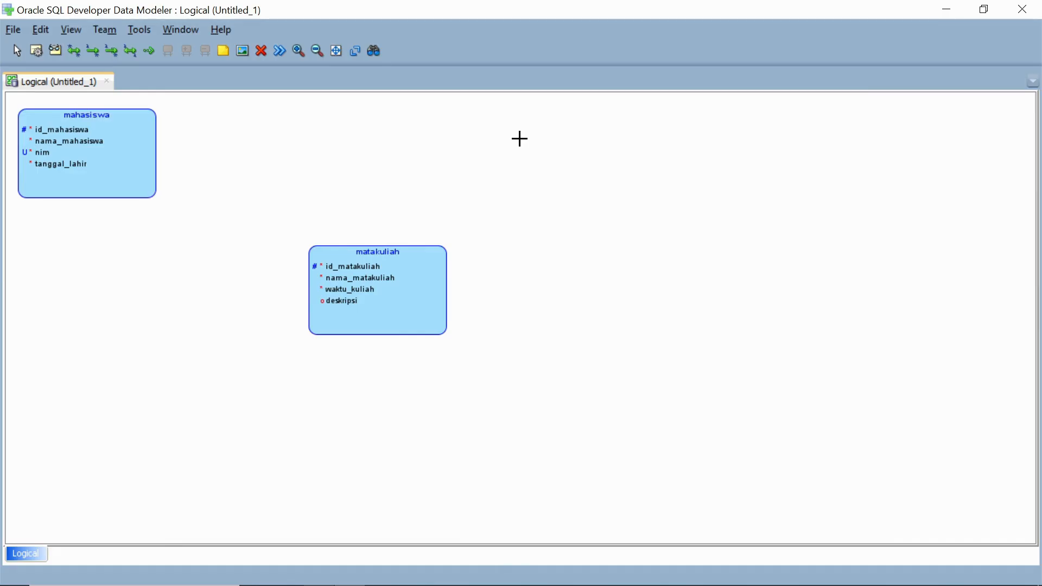
Draw a third entity in the logical diagram above and beside matakuliah, name it dosen and apply the name.
left_click(520, 138)
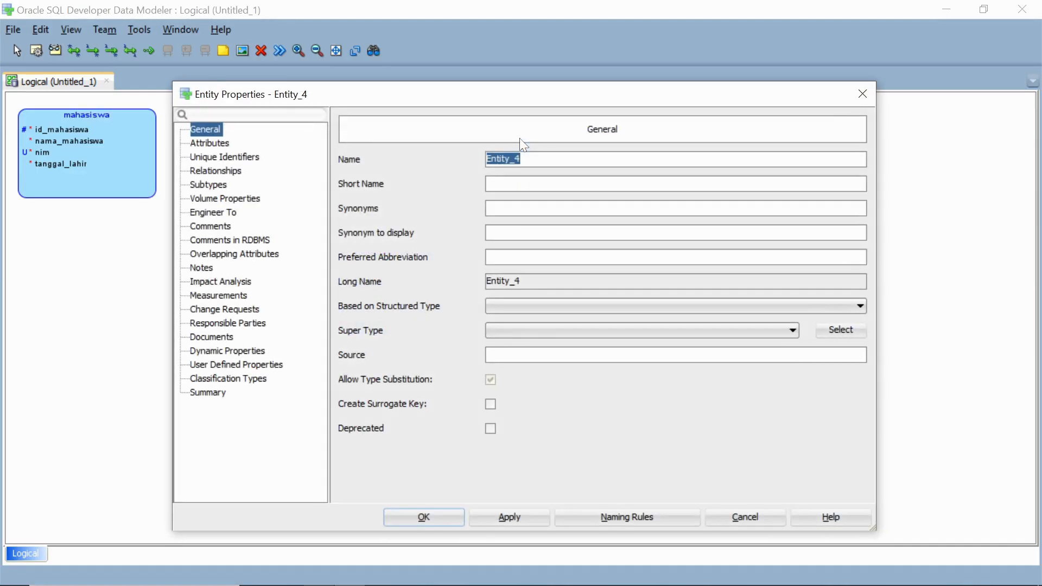
type("dosen")
left_click(507, 518)
Add the attribute id_dosen to the dosen entity with logical type Integer, make it the Primary UID and apply the changes.
left_click(209, 143)
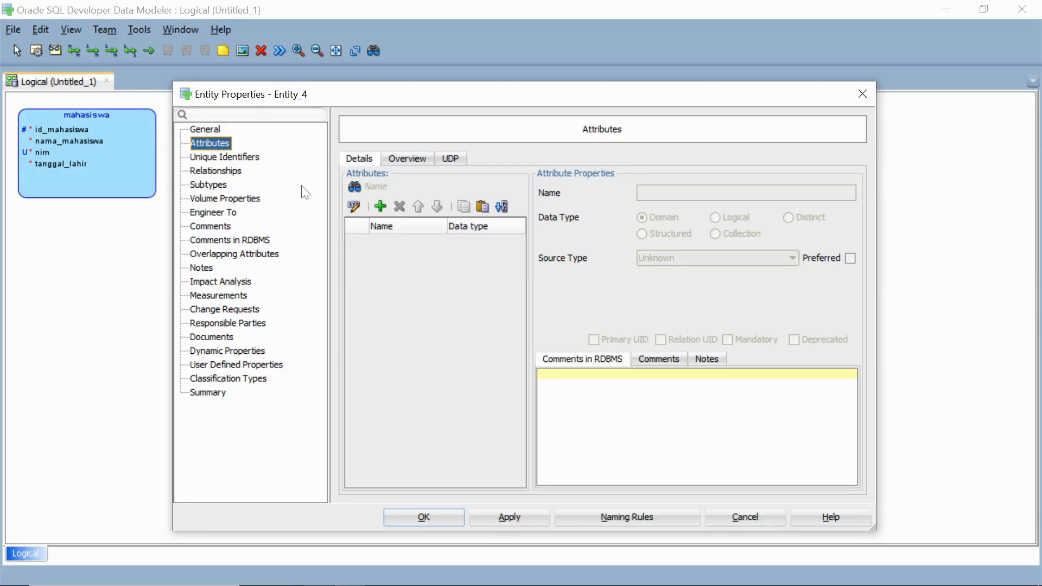
left_click(379, 206)
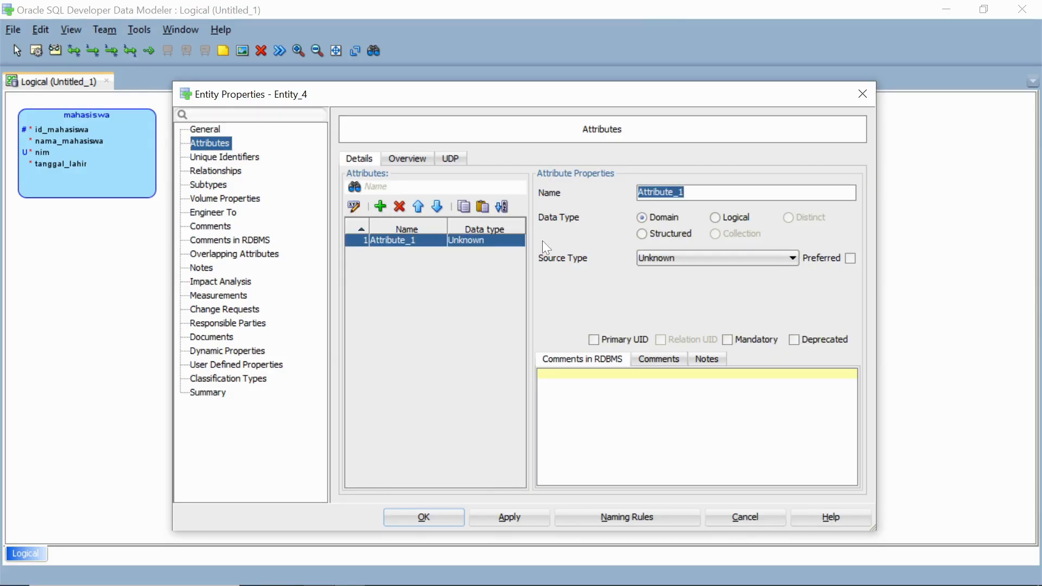
type("id_dosen")
left_click(736, 218)
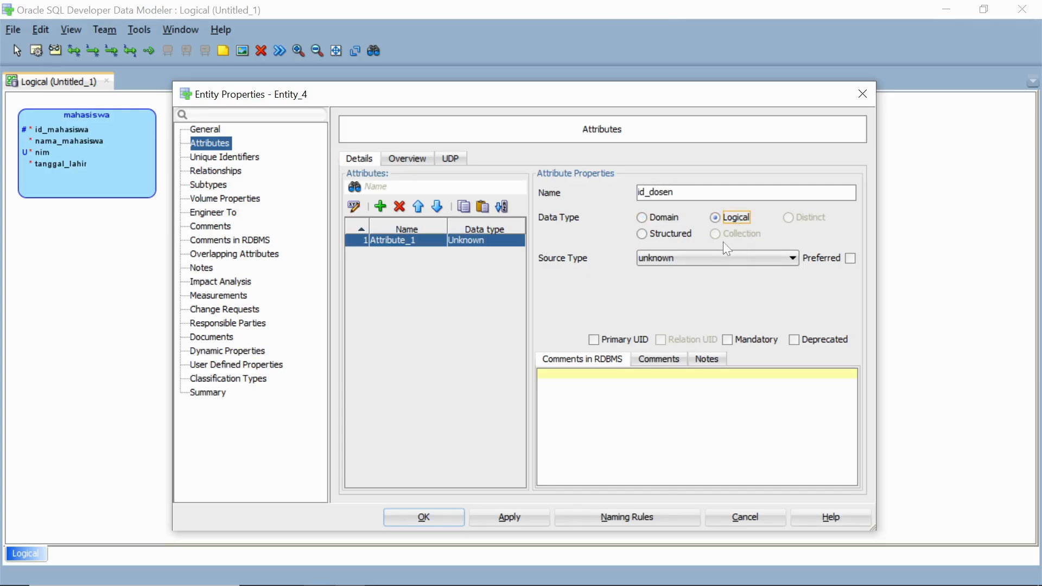
left_click(713, 257)
type("integ")
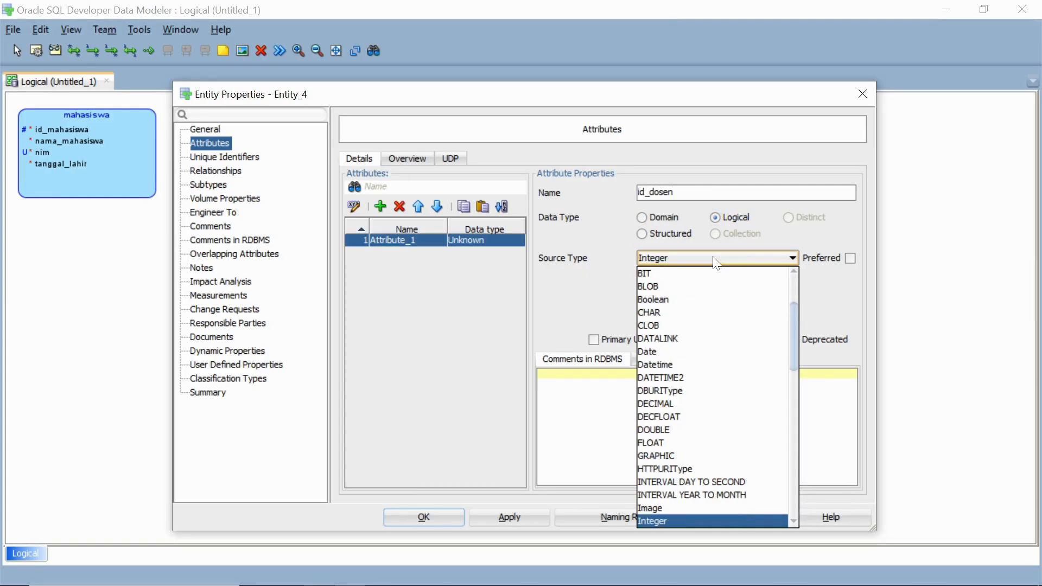
key("Return")
left_click(594, 340)
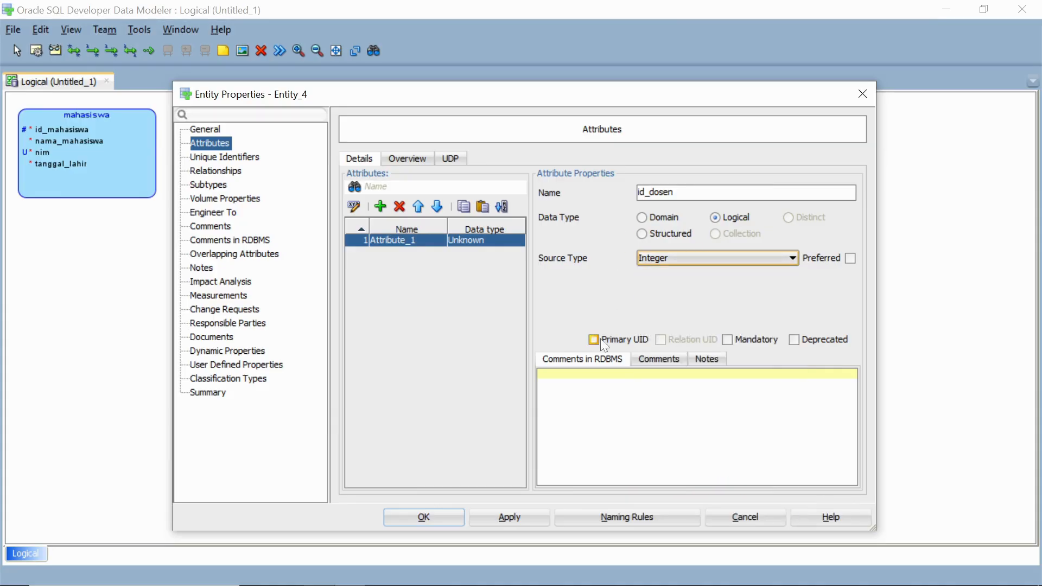
left_click(516, 522)
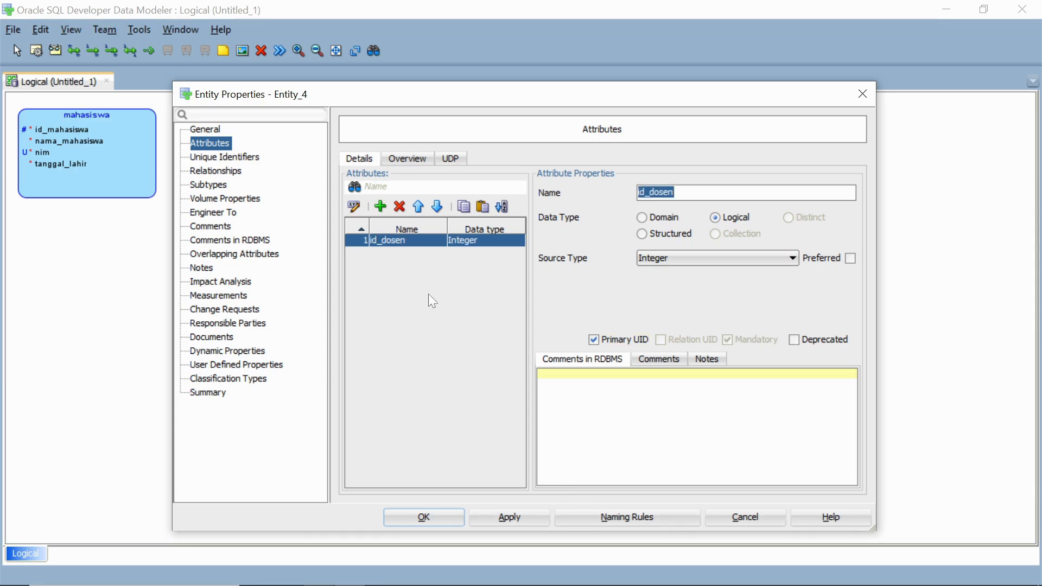
Add the attribute nama_dosen to the dosen entity with logical type VARCHAR.
left_click(379, 207)
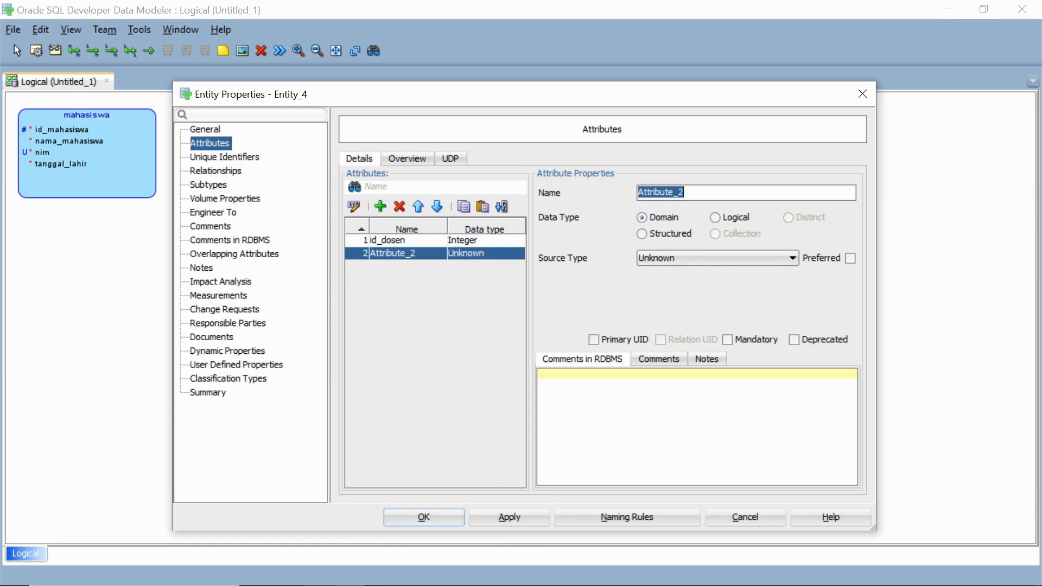
type("nama_dosen")
left_click(716, 218)
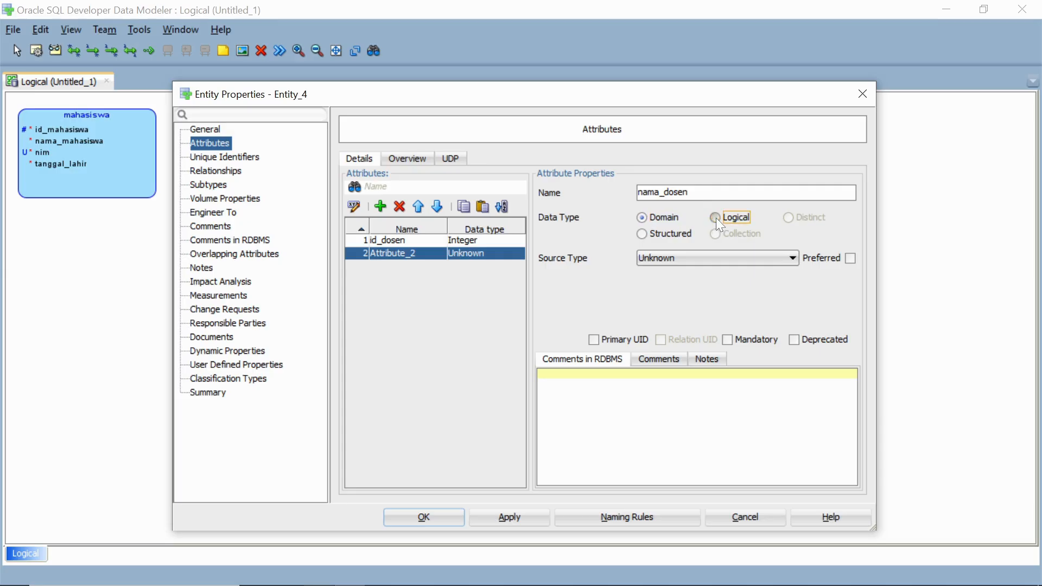
left_click(705, 262)
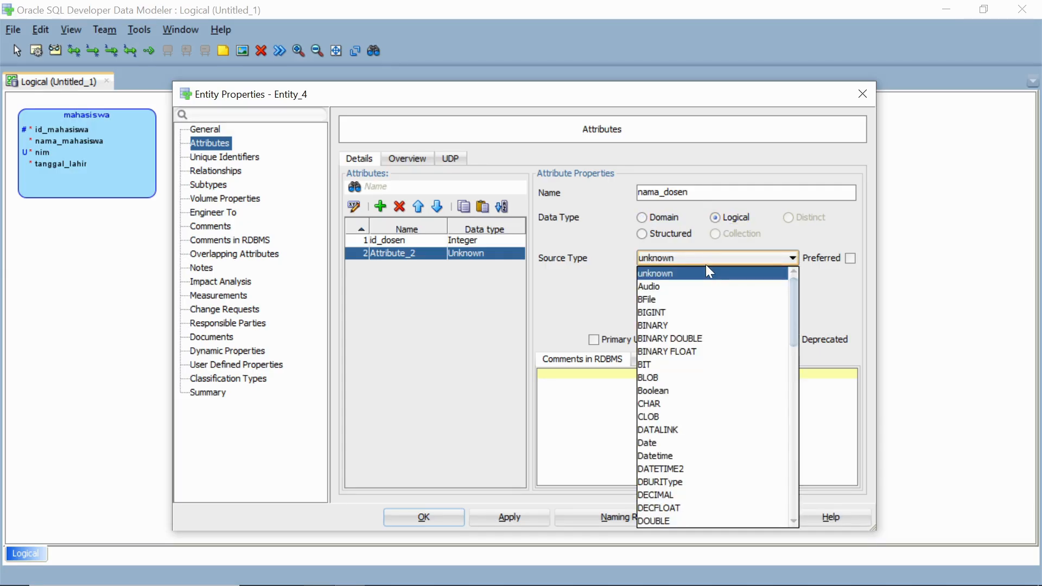
key("c")
left_click(706, 264)
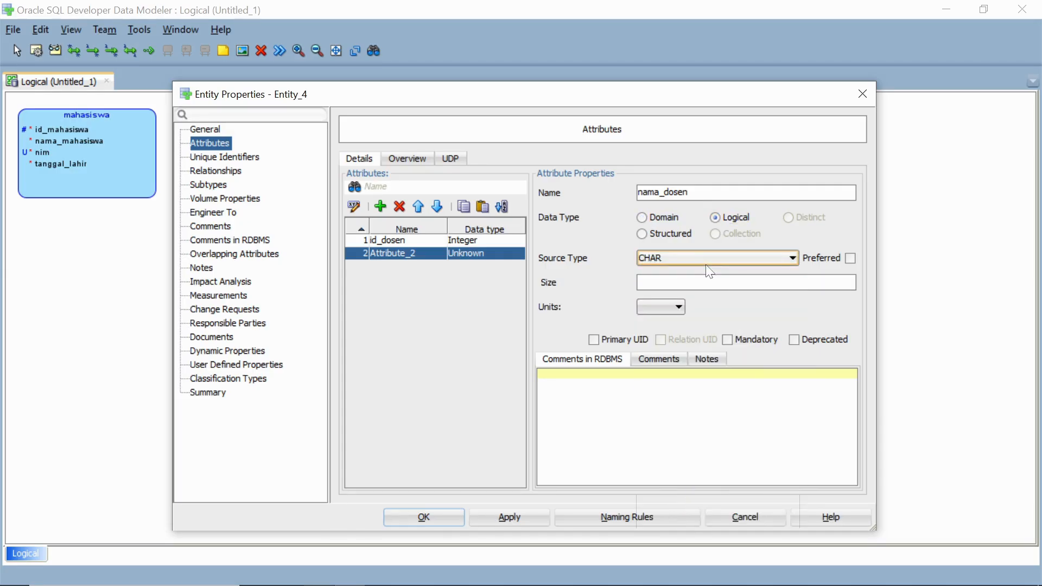
left_click(706, 264)
key("v")
key("v")
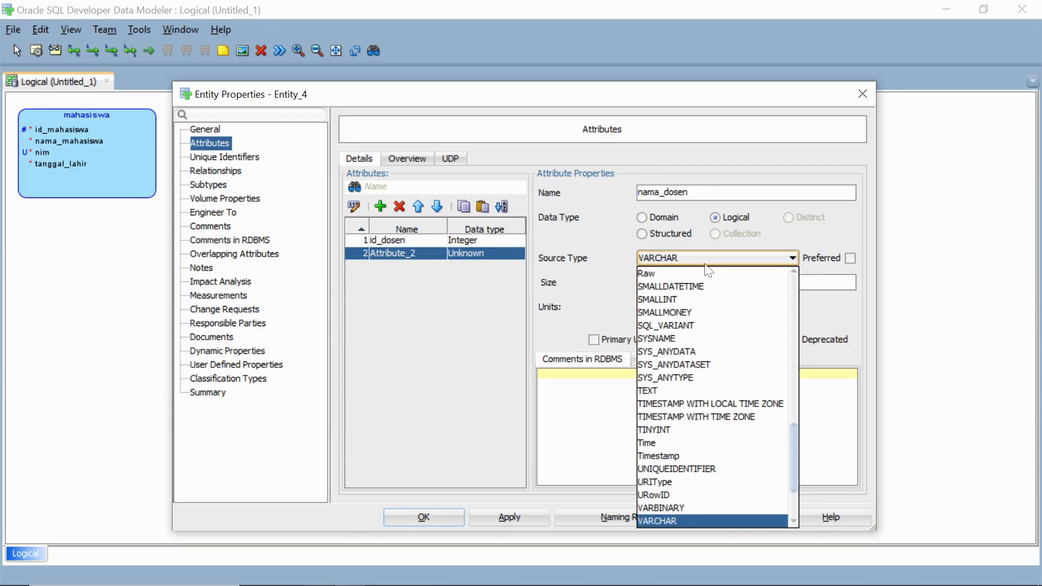
left_click(584, 234)
Set nama_dosen to size 150 in CHAR units, make it mandatory and apply the changes.
left_click(700, 282)
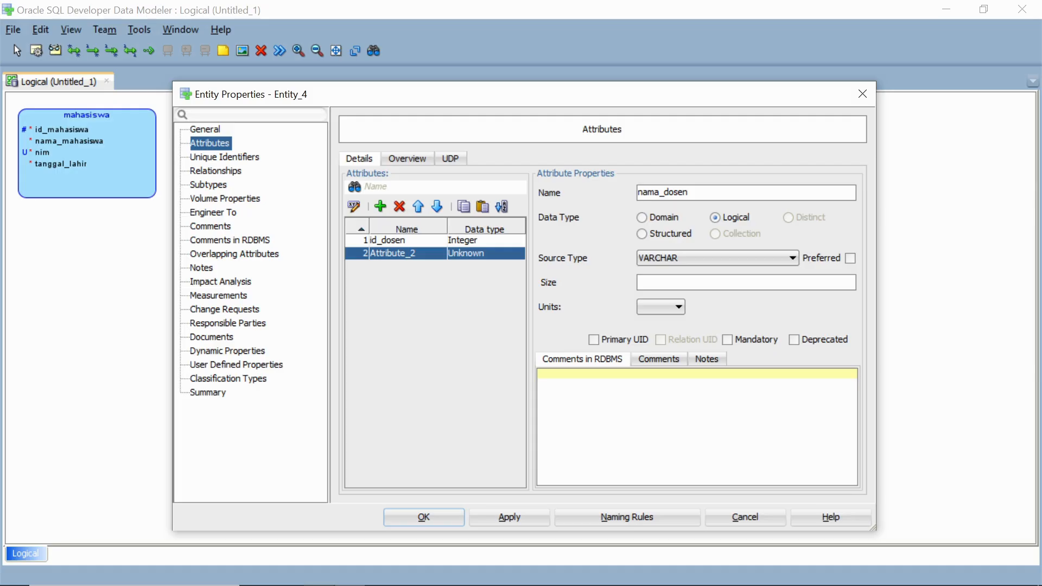
type("150")
left_click(646, 305)
left_click(667, 344)
left_click(729, 340)
left_click(513, 518)
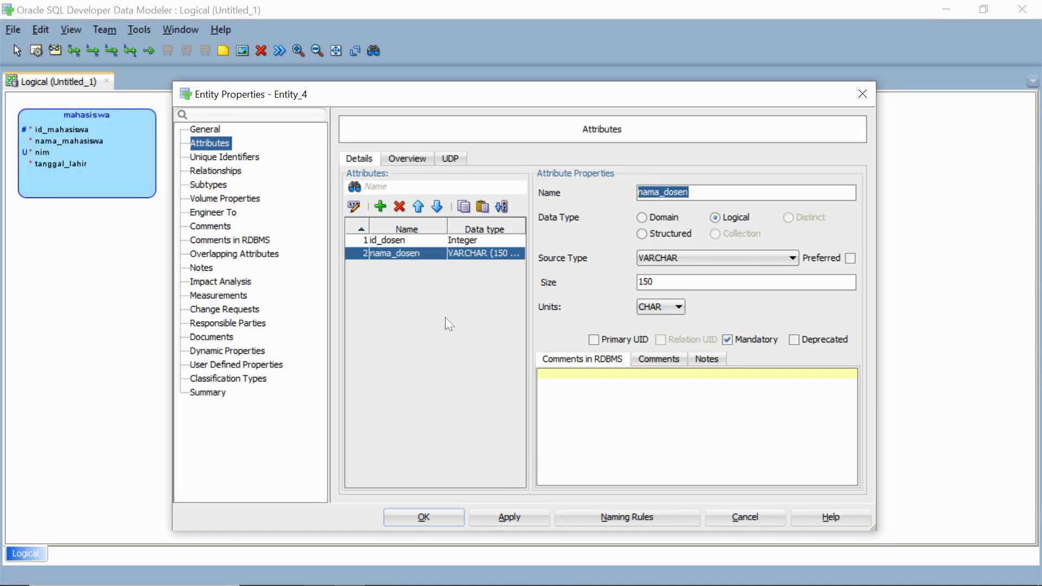
Add the attribute nip to the dosen entity with logical type VARCHAR.
left_click(378, 207)
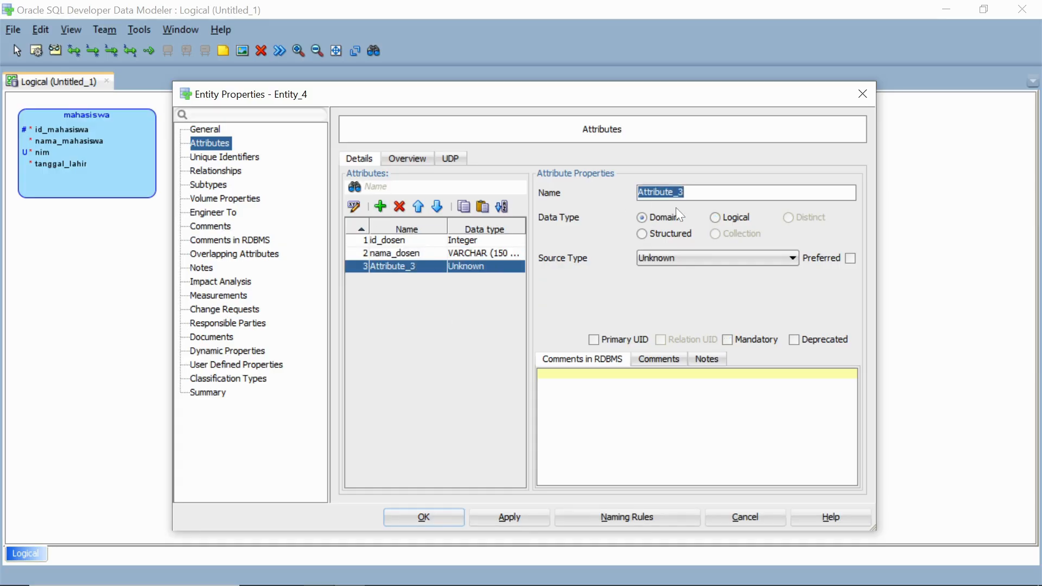
type("nip")
left_click(736, 218)
left_click(698, 259)
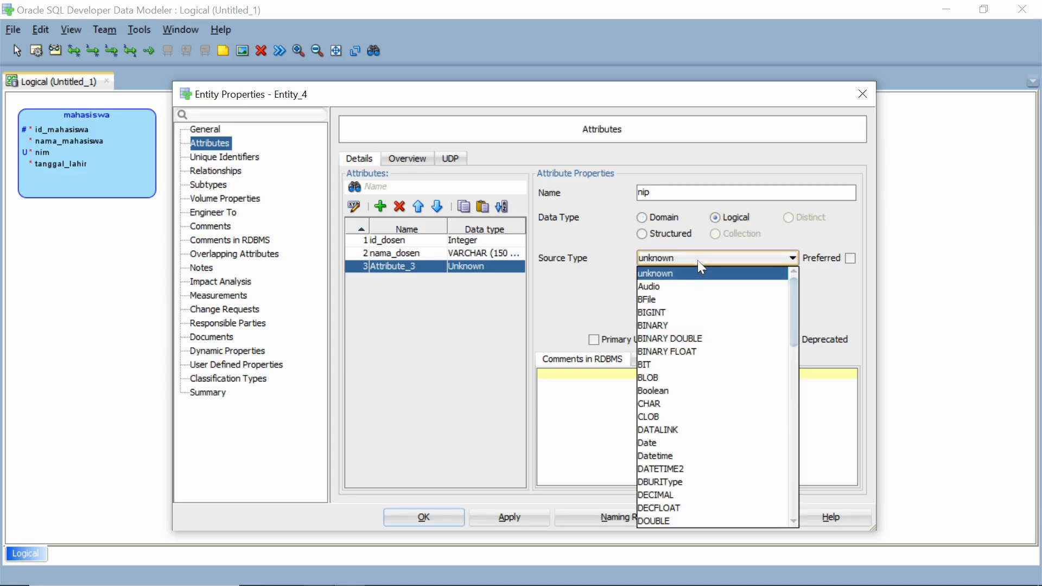
key("v")
key("Down")
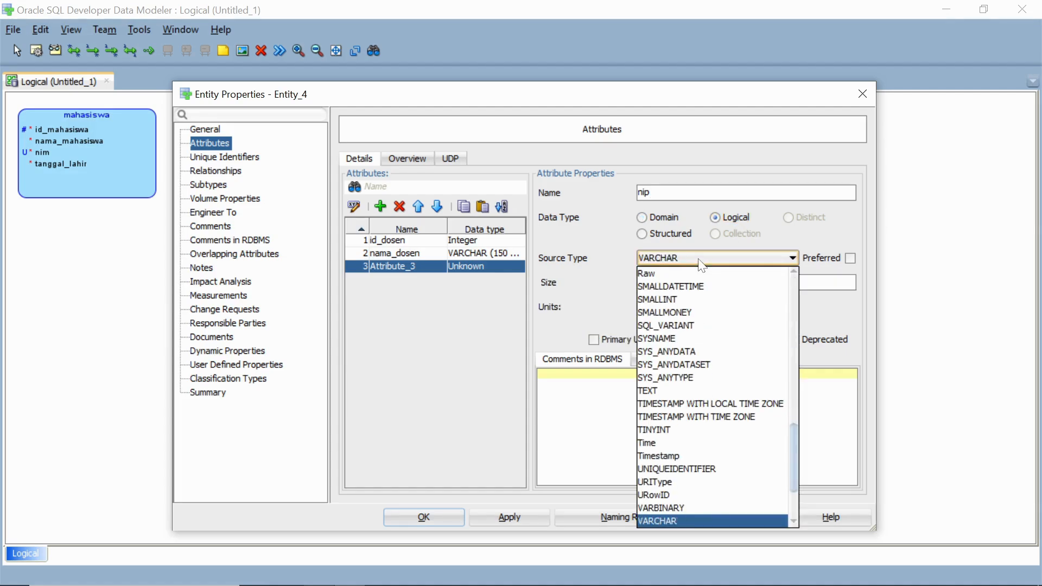
key("Return")
key("Tab")
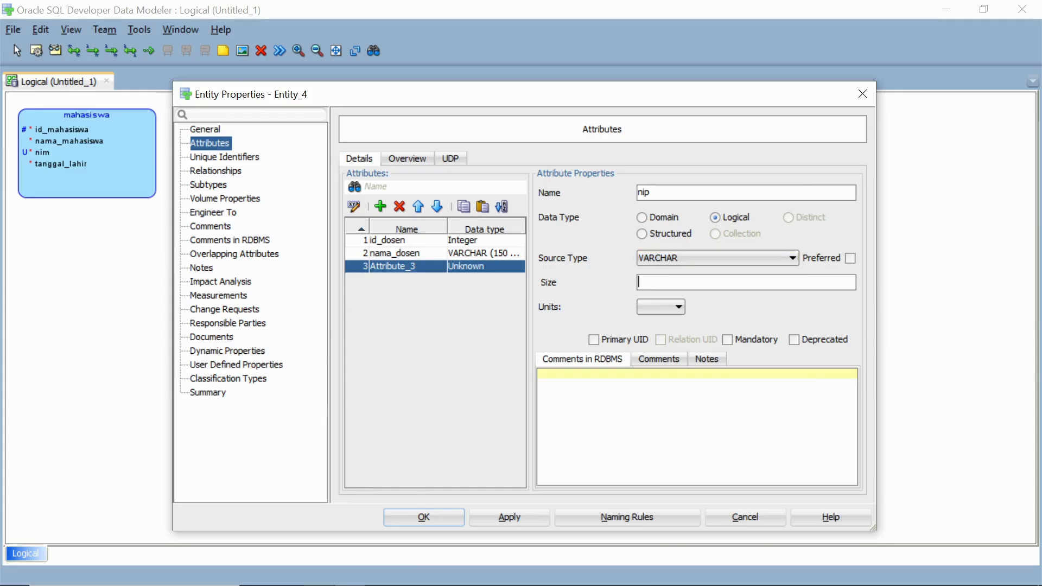
Set nip to size 50 in CHAR units, make it mandatory and apply the changes.
type("200")
left_click(679, 308)
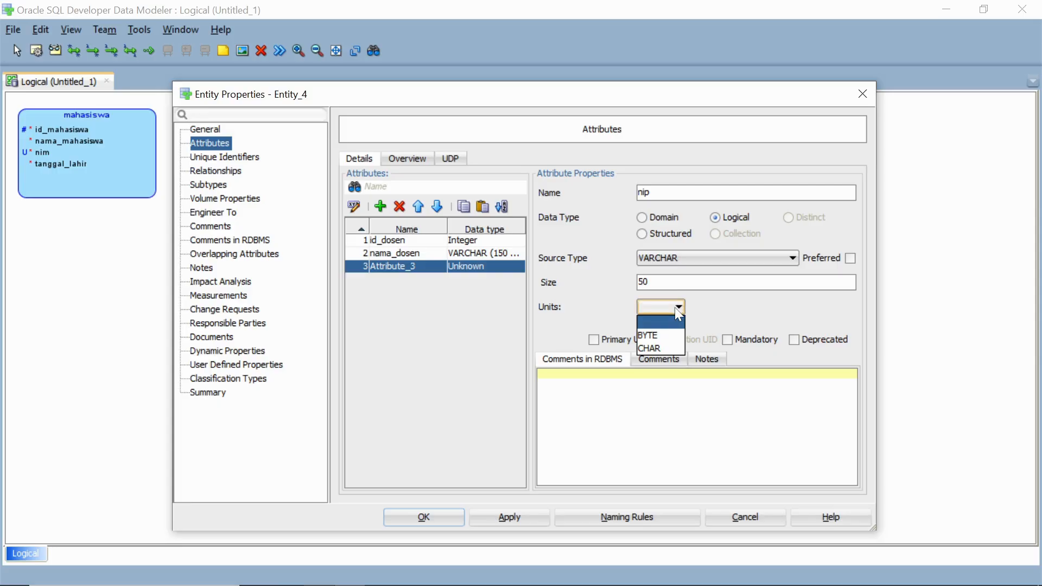
left_click(671, 350)
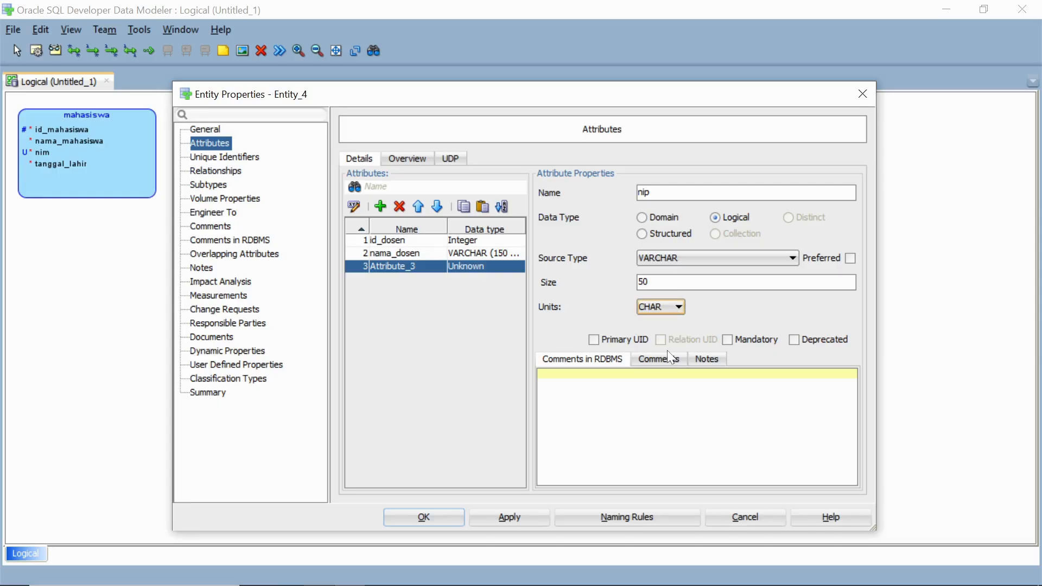
left_click(731, 341)
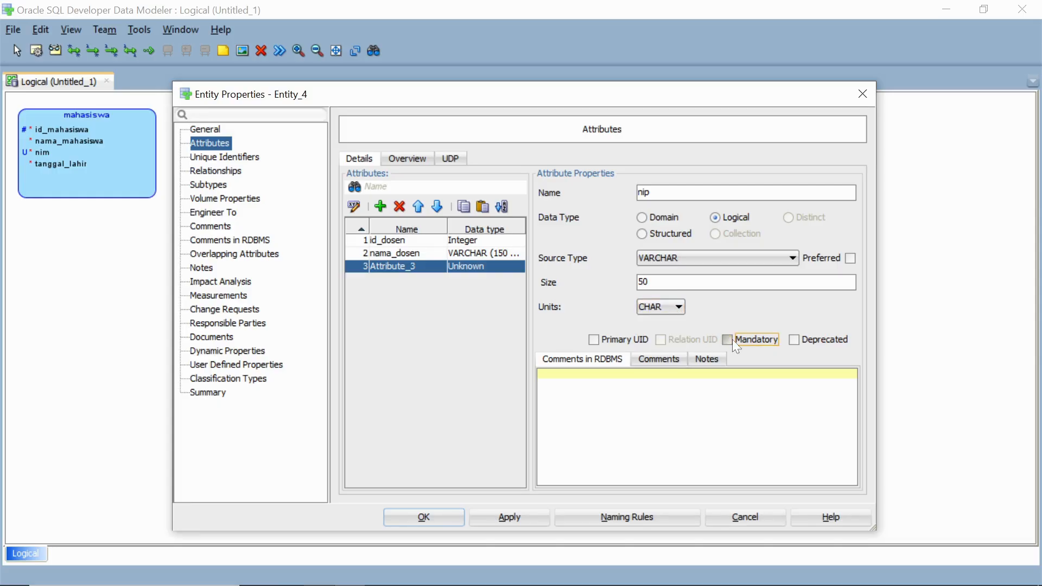
left_click(543, 519)
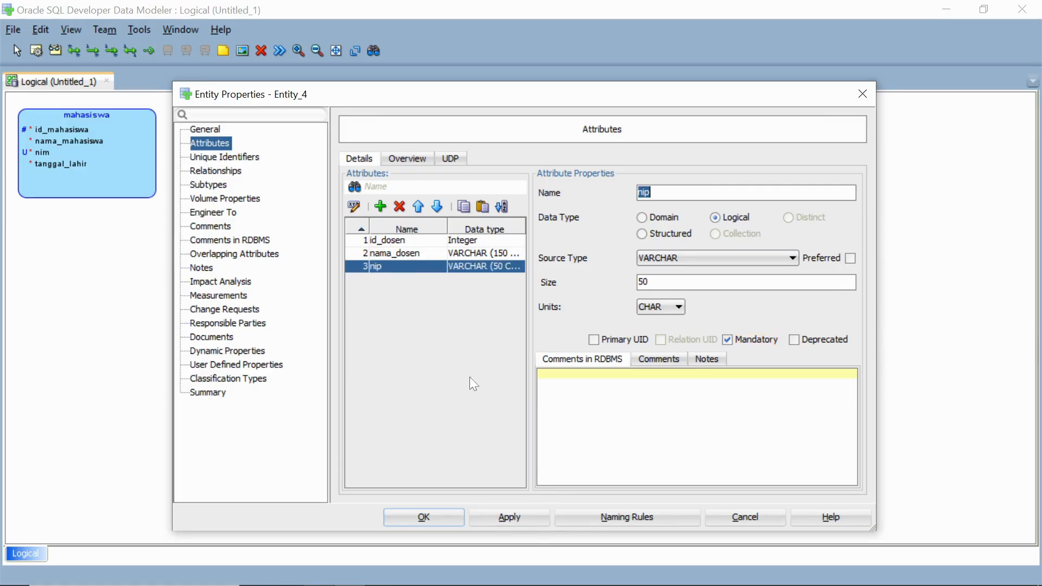
Add the mandatory attribute tanggal_lahir with logical type Datetime to the dosen entity, and save the entity properties.
left_click(380, 206)
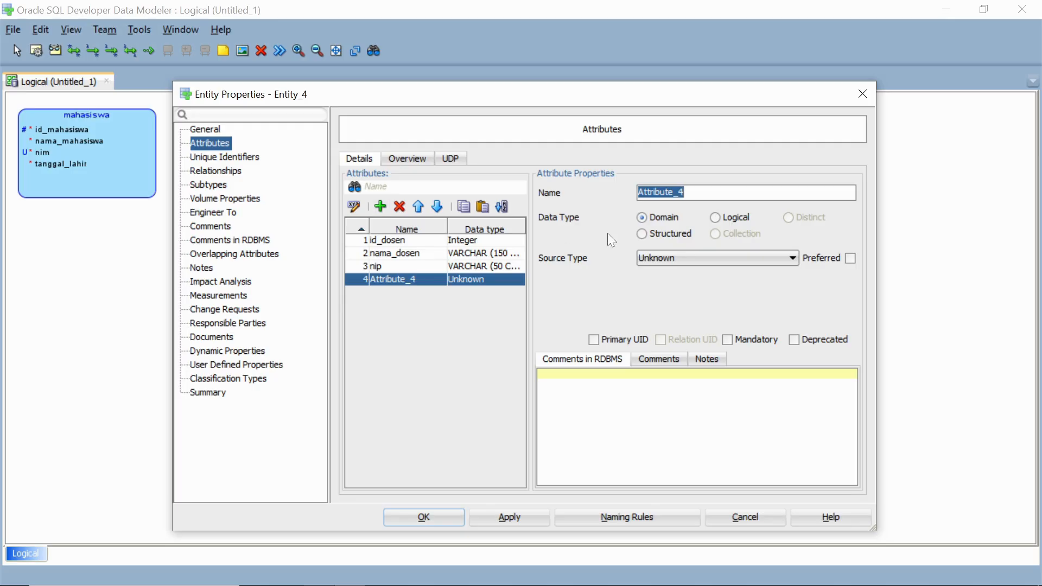
type("tanggal_lahir")
left_click(727, 217)
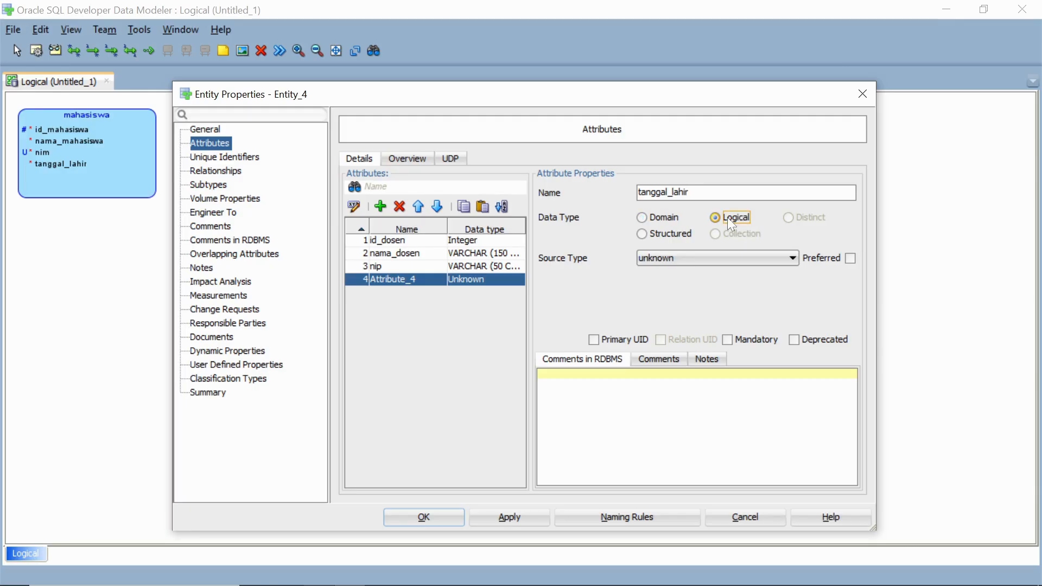
left_click(710, 257)
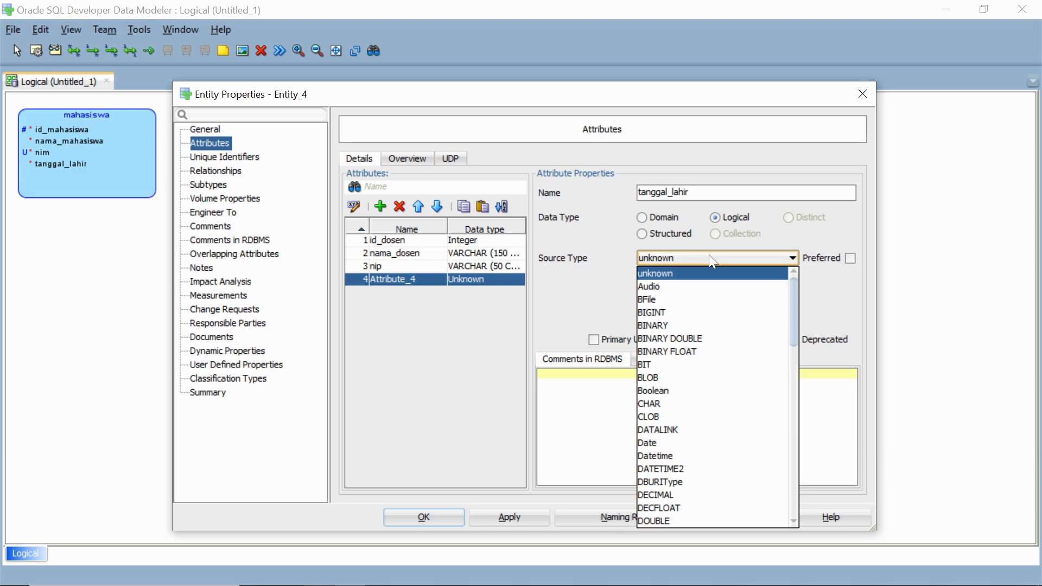
key("d")
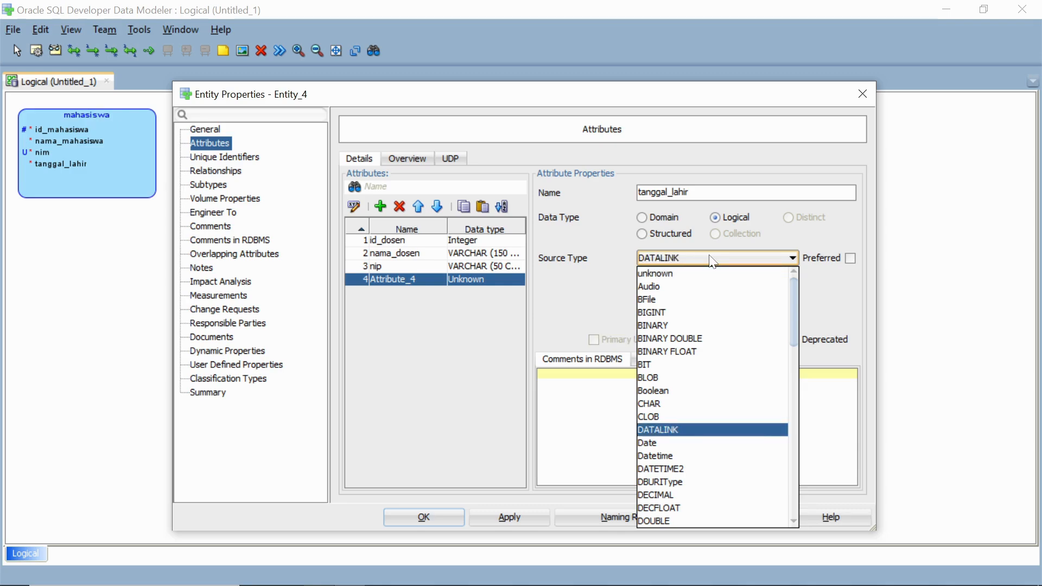
key("Return")
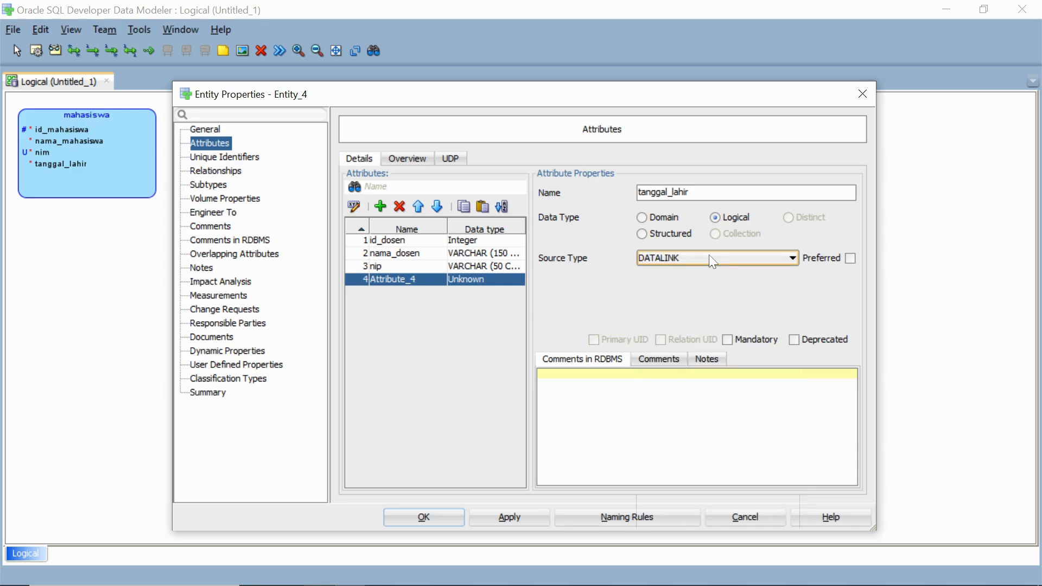
key("d")
key("d")
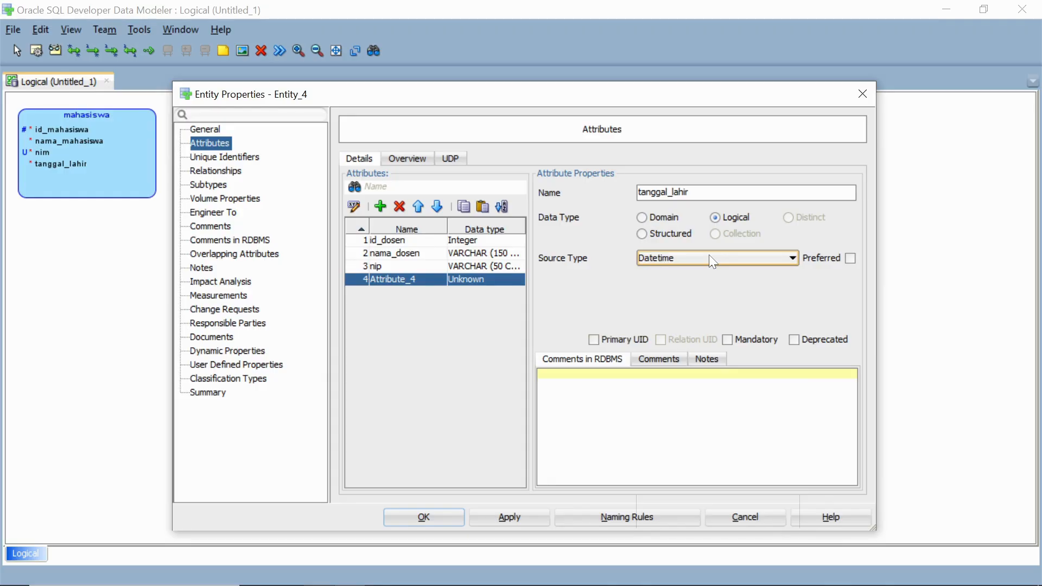
left_click(726, 340)
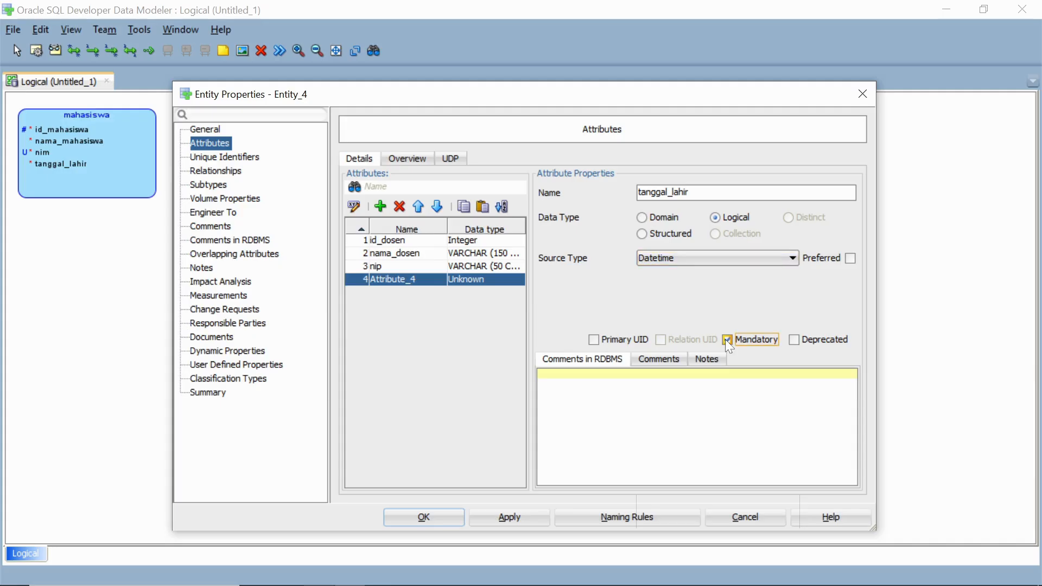
left_click(517, 516)
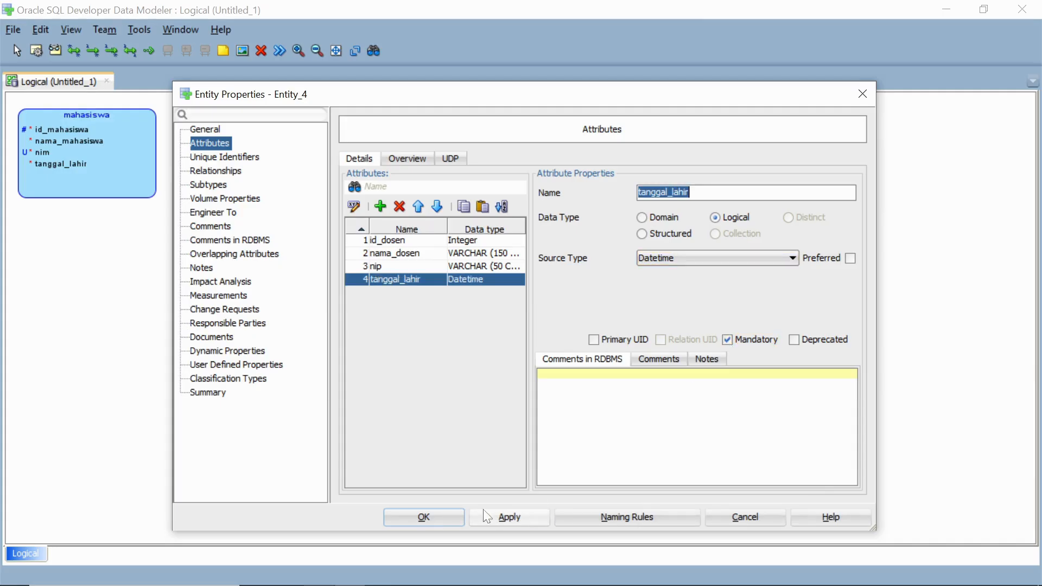
left_click(448, 517)
Add a new unique identifier to the dosen entity and assign the nip attribute to it.
double_click(575, 181)
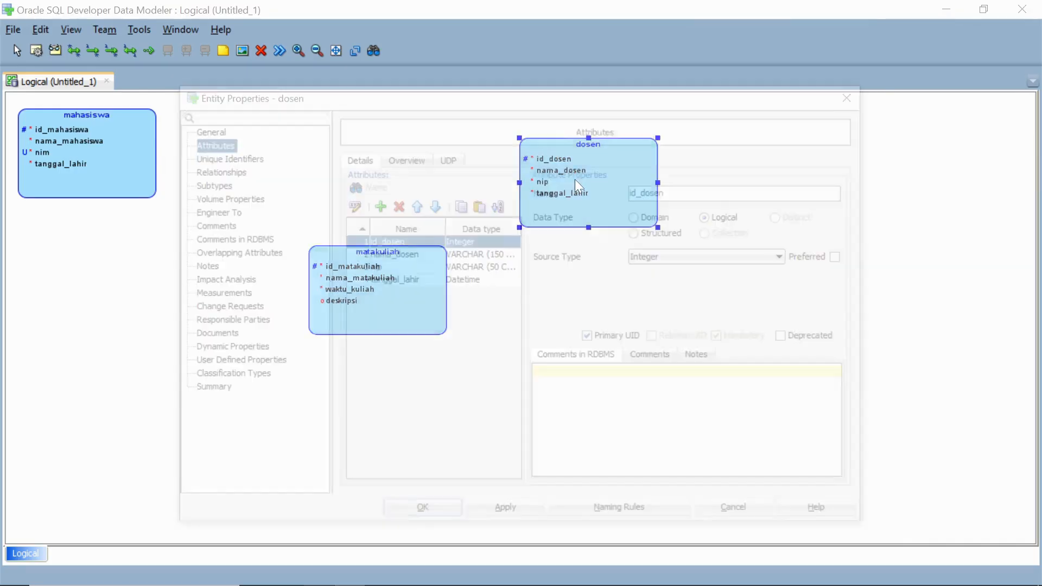
left_click(253, 157)
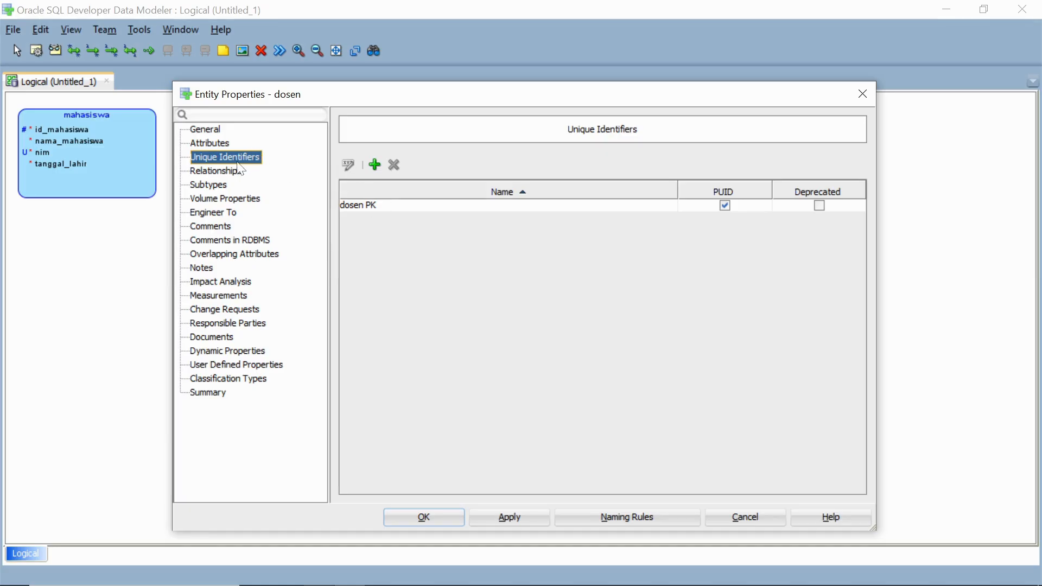
left_click(376, 169)
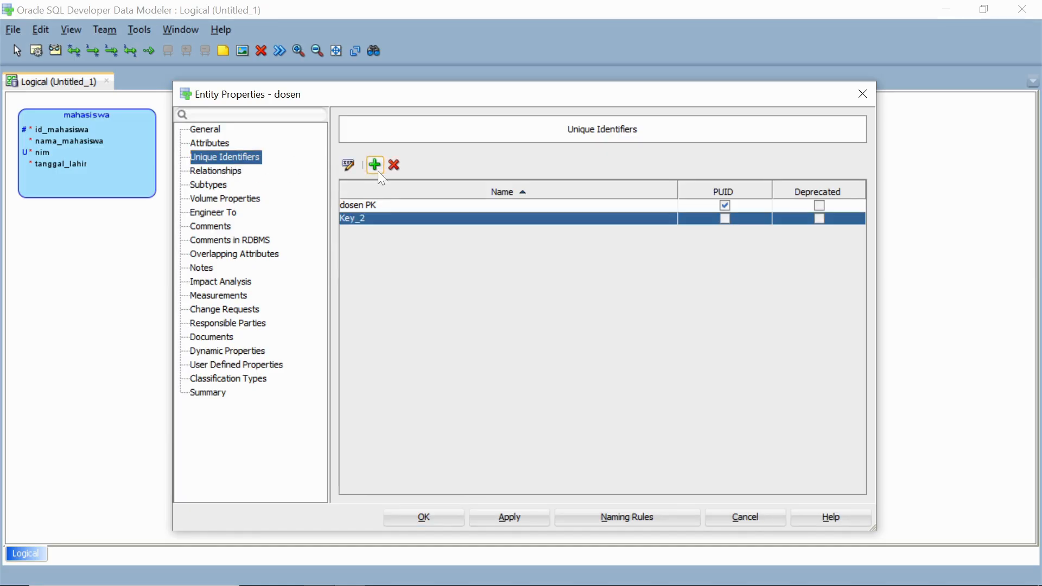
double_click(396, 219)
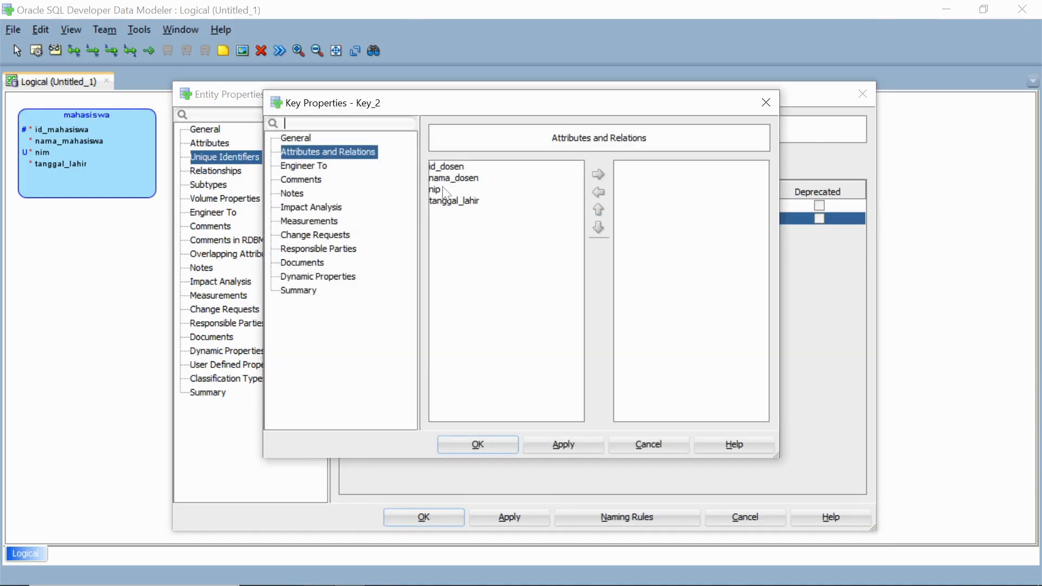
left_click(442, 192)
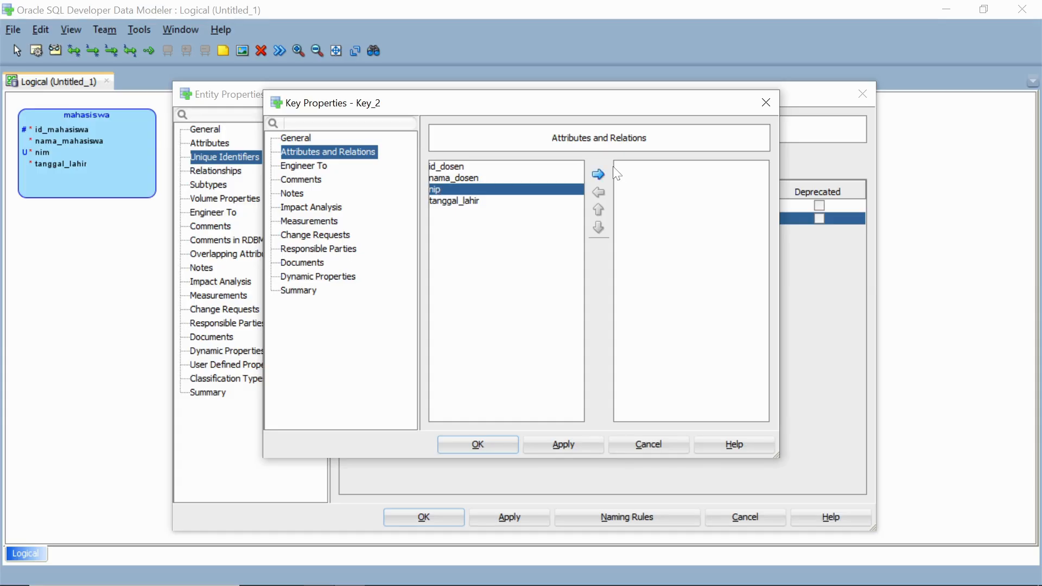
left_click(596, 176)
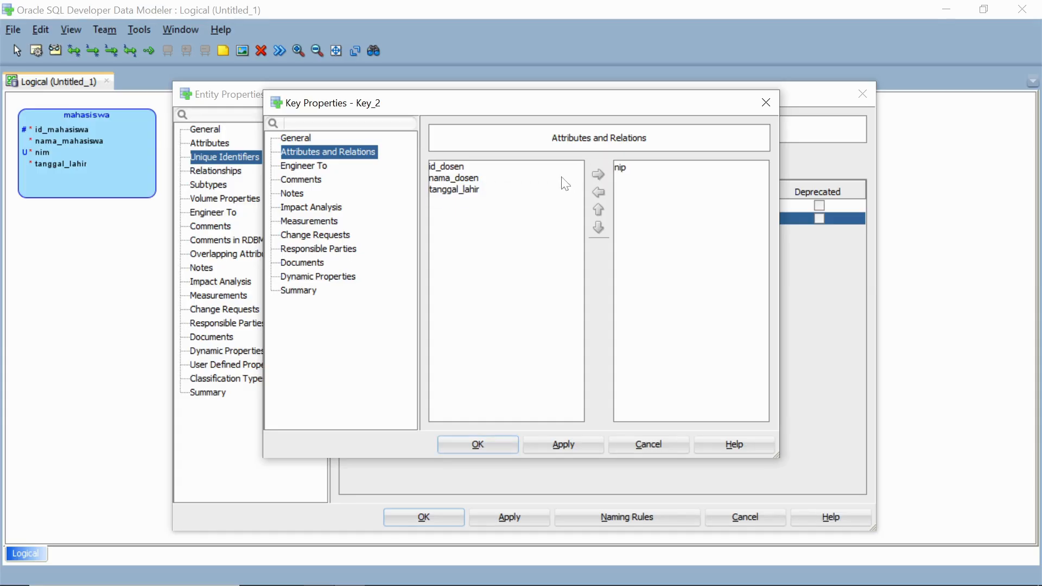
Name the new dosen unique identifier nip and save the key and entity properties.
left_click(299, 138)
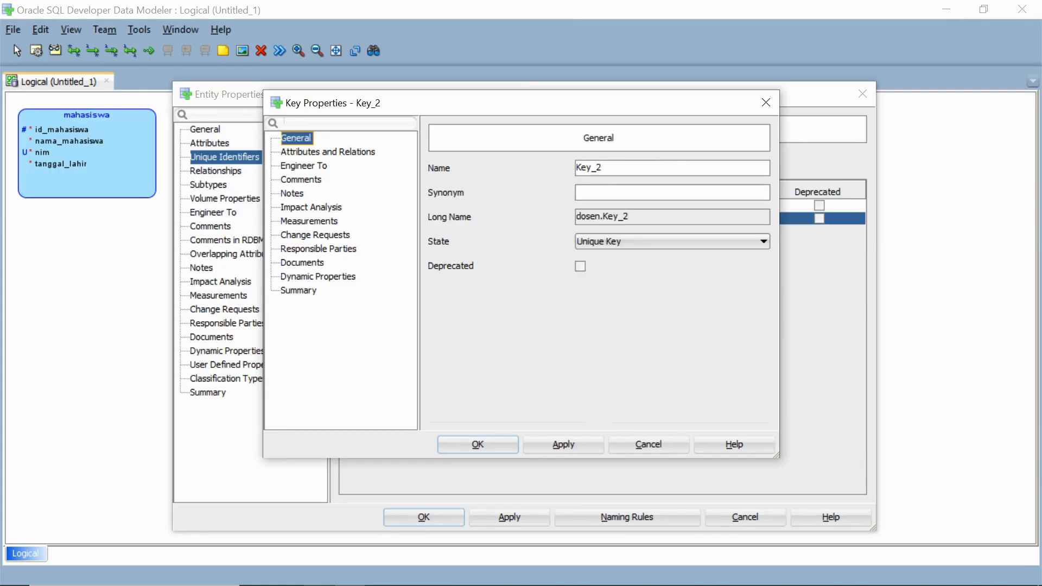
double_click(589, 167)
type("nip")
left_click(567, 446)
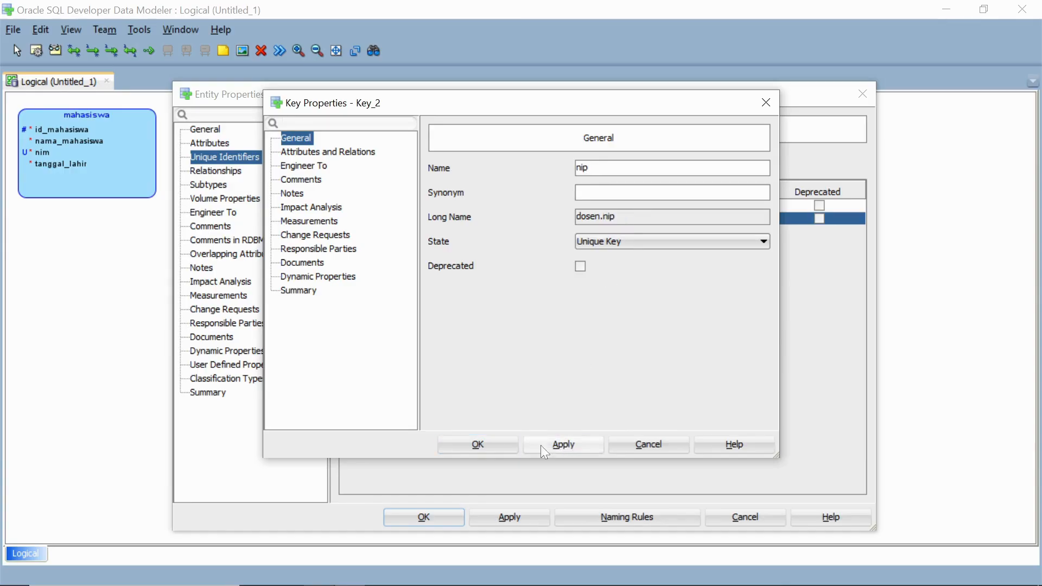
left_click(504, 452)
left_click(493, 519)
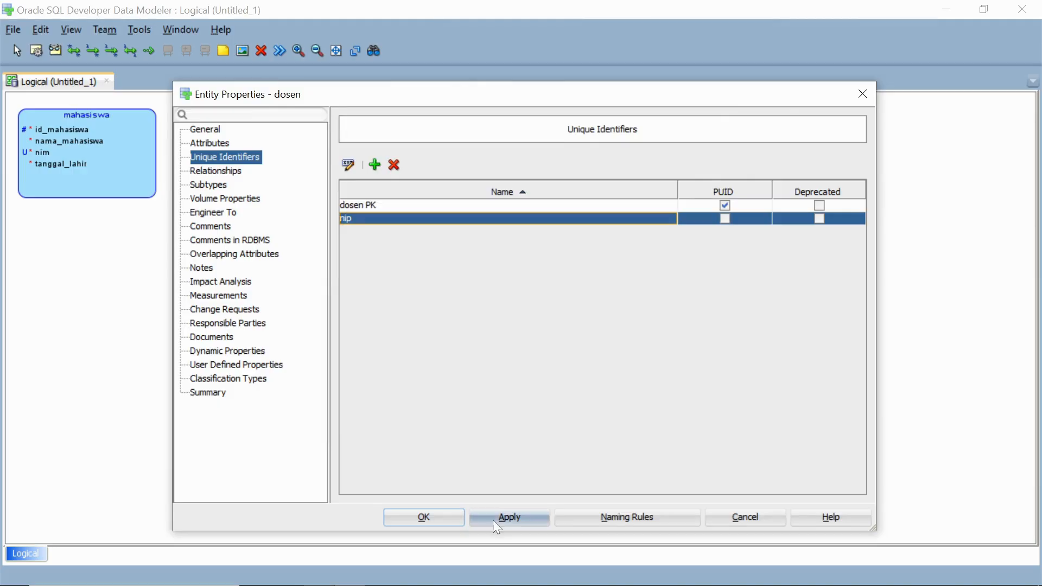
left_click(442, 520)
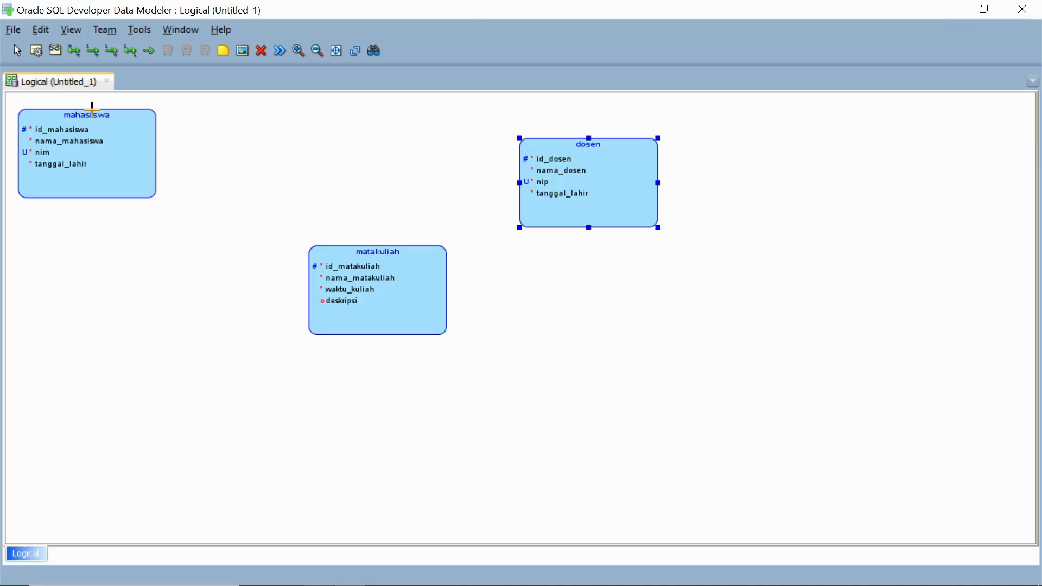
Rearrange the diagram so mahasiswa and dosen sit closer together, with matakuliah between and below them.
left_click(17, 51)
left_click(124, 144)
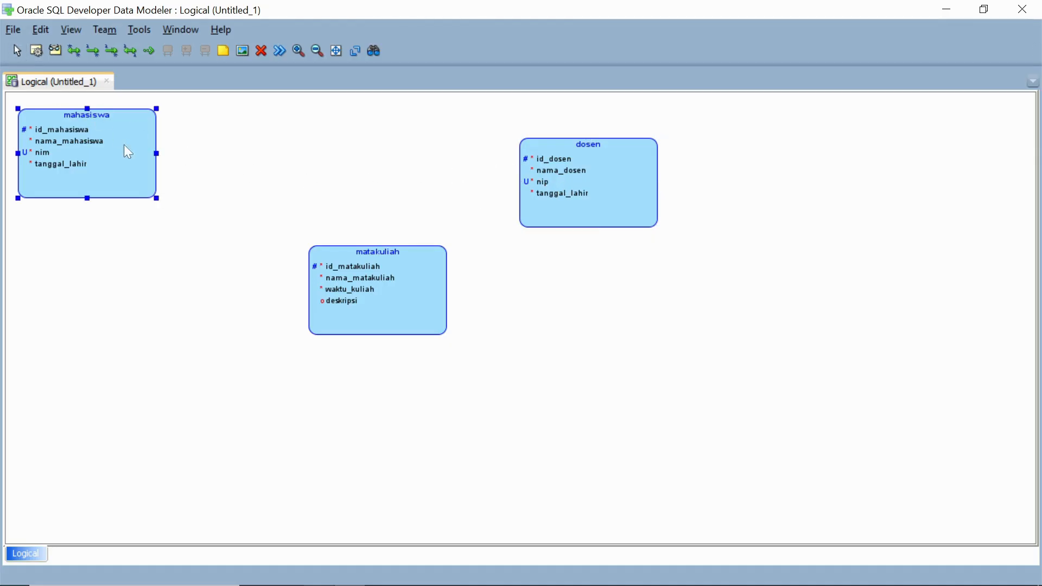
left_click_drag(114, 165, 123, 169)
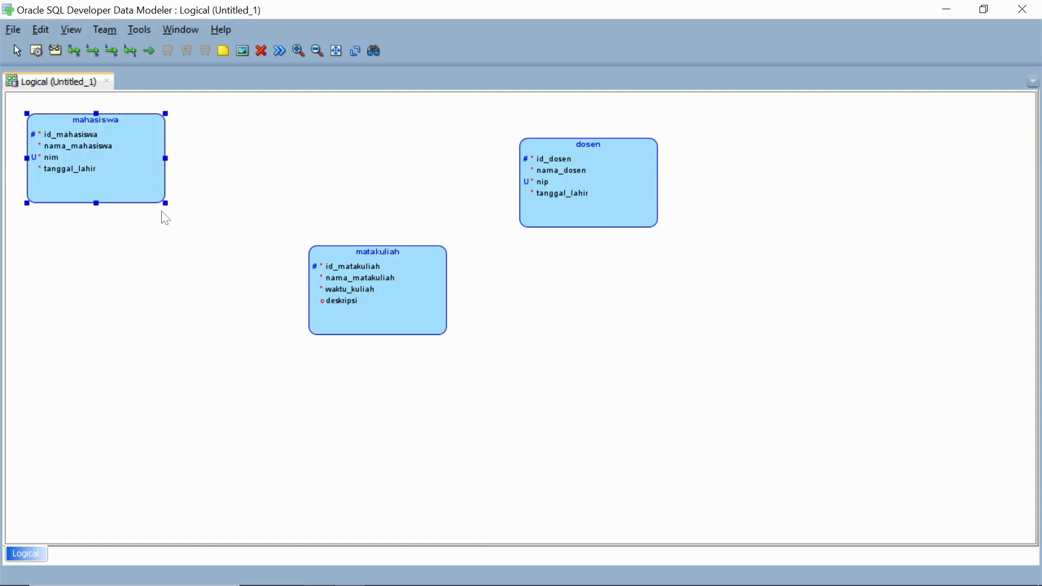
left_click_drag(353, 310, 272, 284)
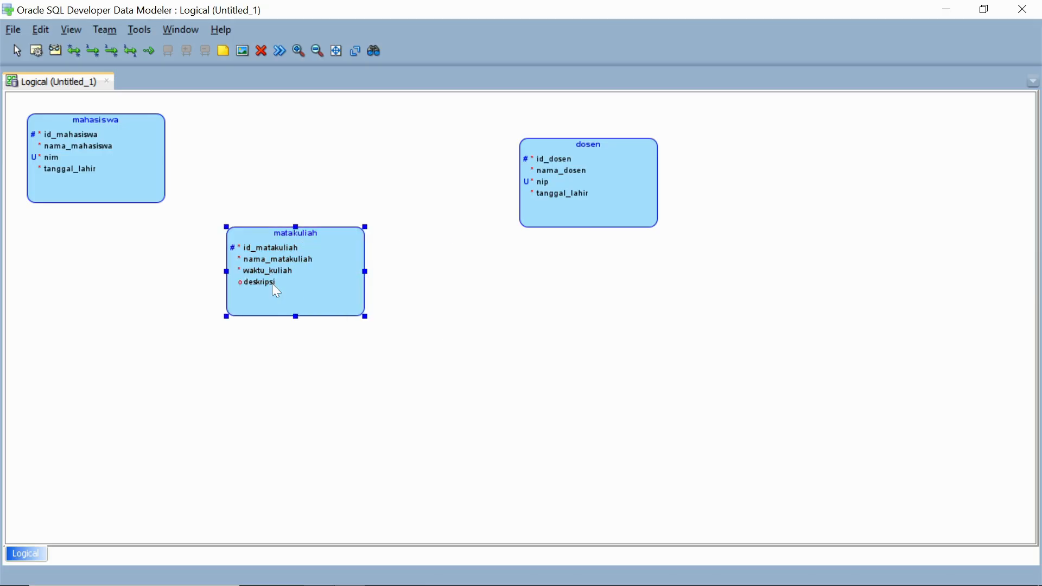
left_click_drag(578, 194, 496, 164)
left_click_drag(295, 261, 306, 271)
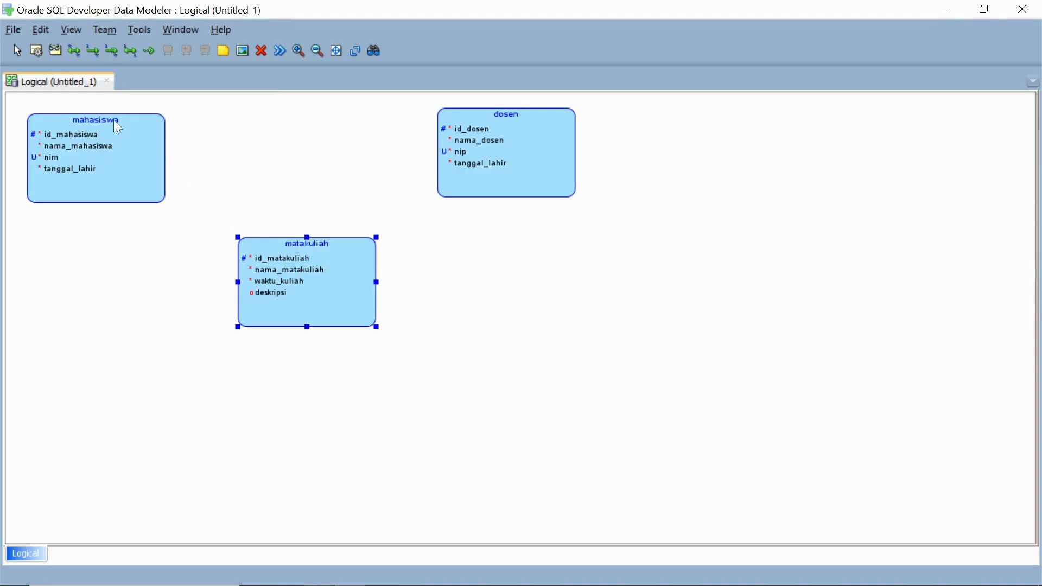
Draw a one-to-many relation from the mahasiswa entity to the matakuliah entity.
left_click(93, 54)
left_click(140, 161)
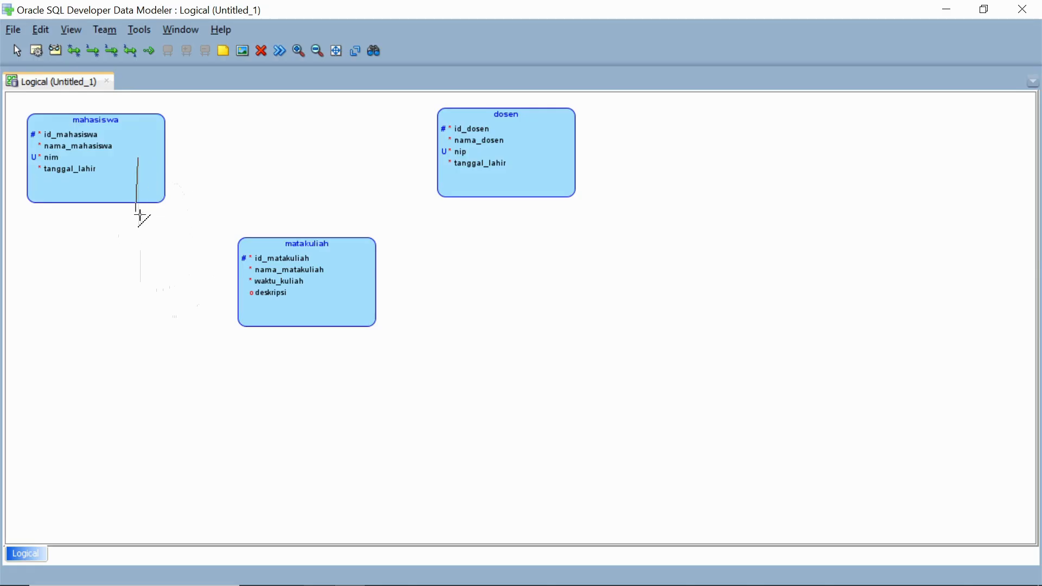
left_click(265, 260)
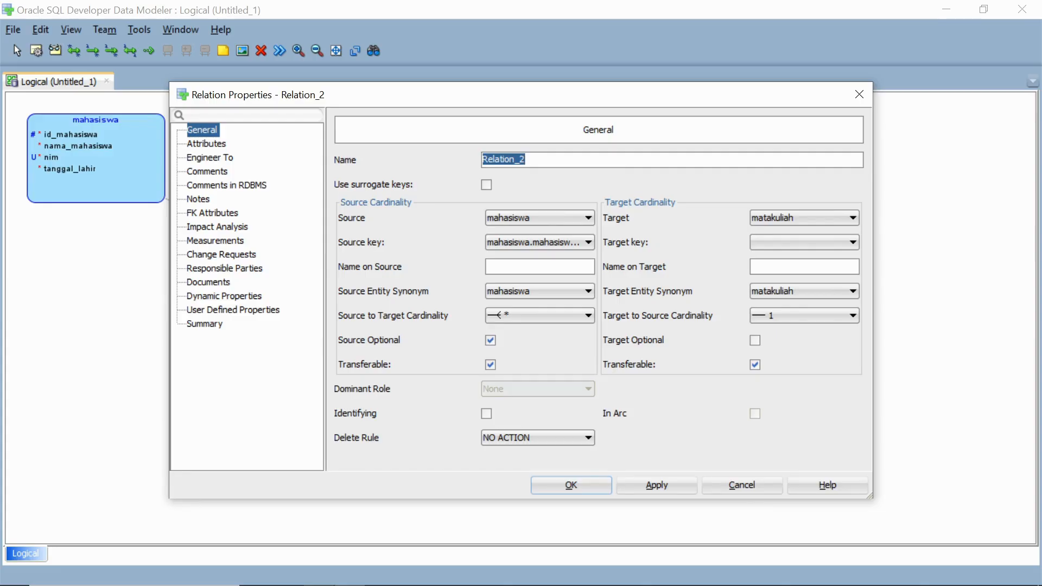
Set the mahasiswa–matakuliah relation's name on source to memiliki and its name on target to dimiliki.
left_click(537, 266)
type("memil")
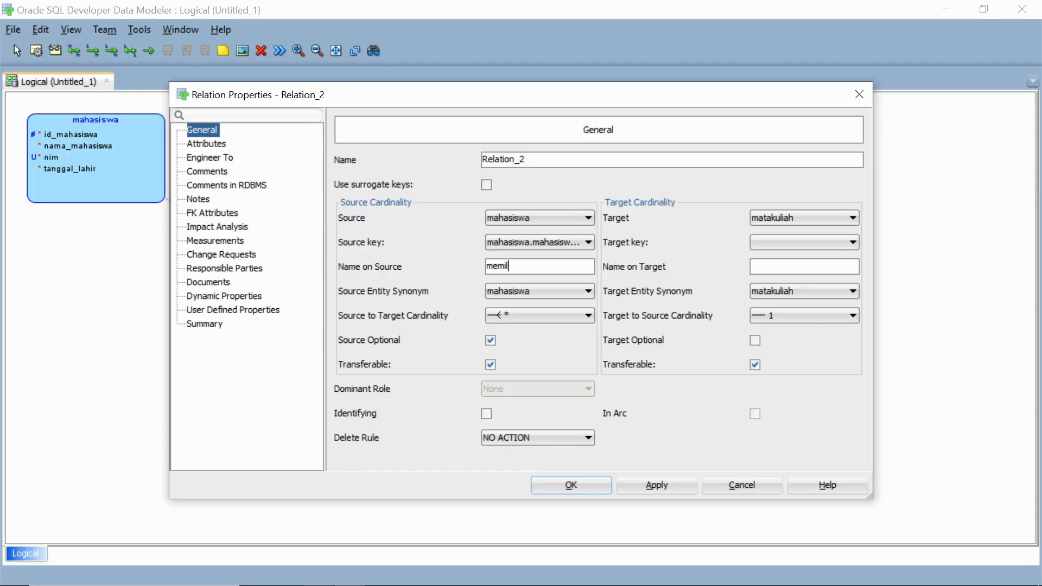
type("iki")
left_click(781, 267)
type("dimiliki")
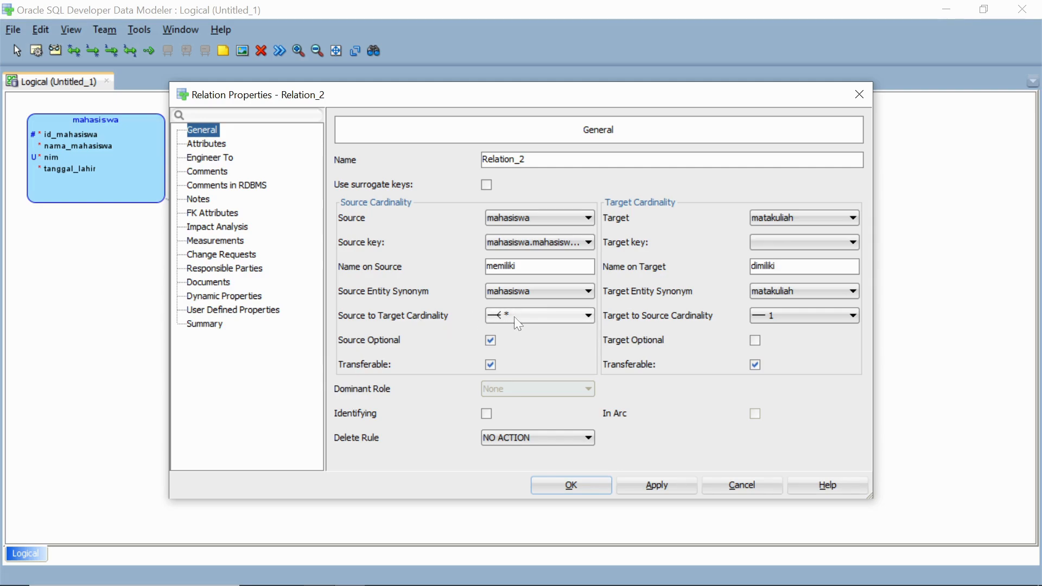
Make the mahasiswa–matakuliah relation's source mandatory and its target optional, keeping the * and 1 cardinalities, and save the relation properties.
left_click(559, 317)
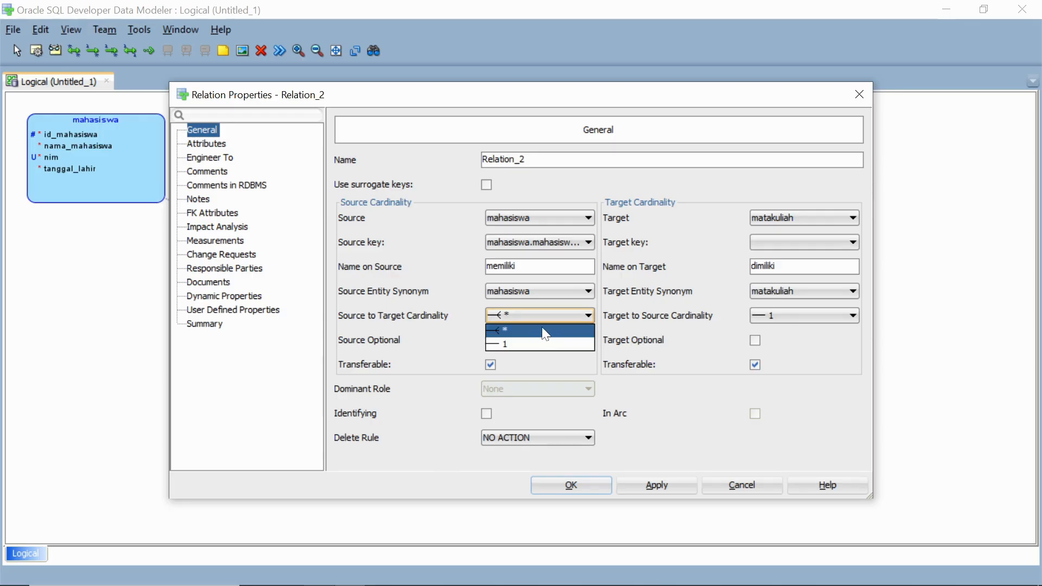
left_click(832, 317)
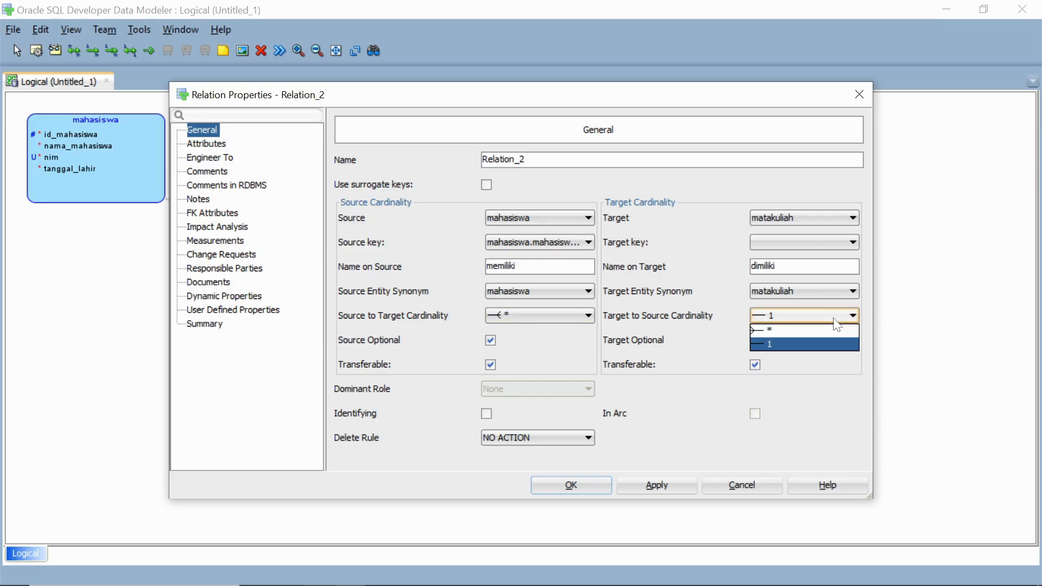
left_click(690, 321)
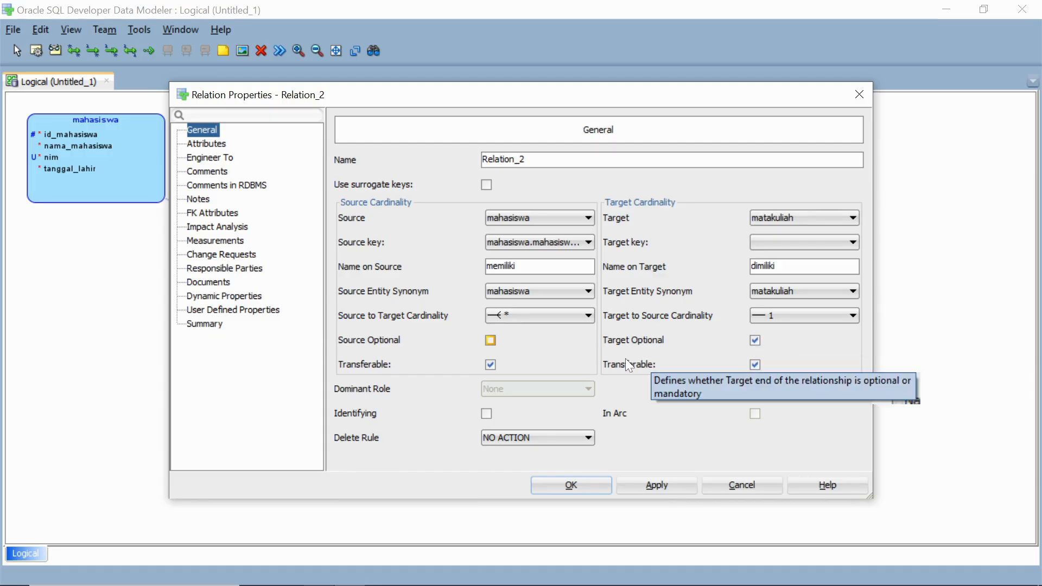
left_click(655, 484)
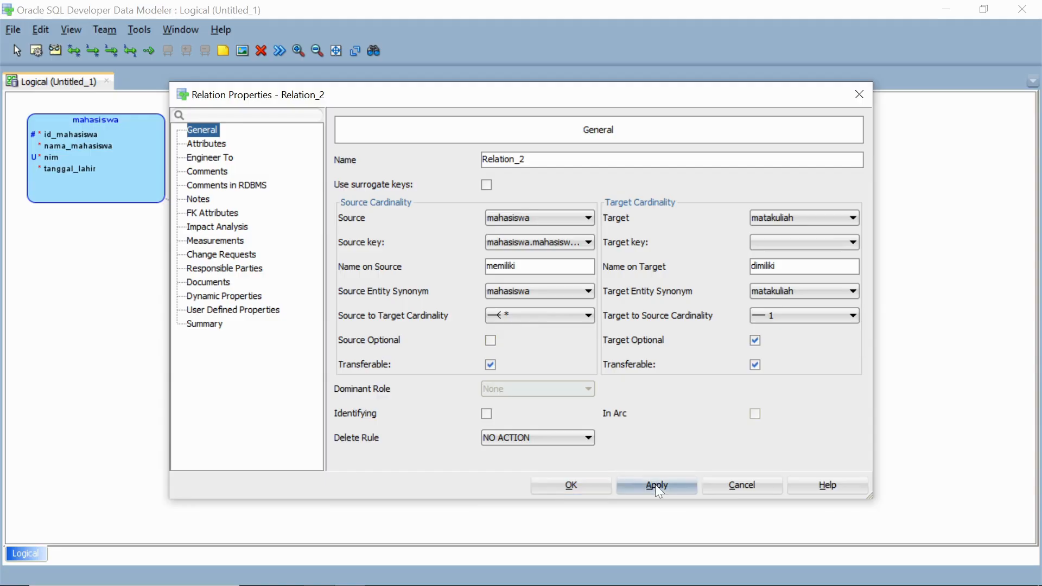
left_click(596, 489)
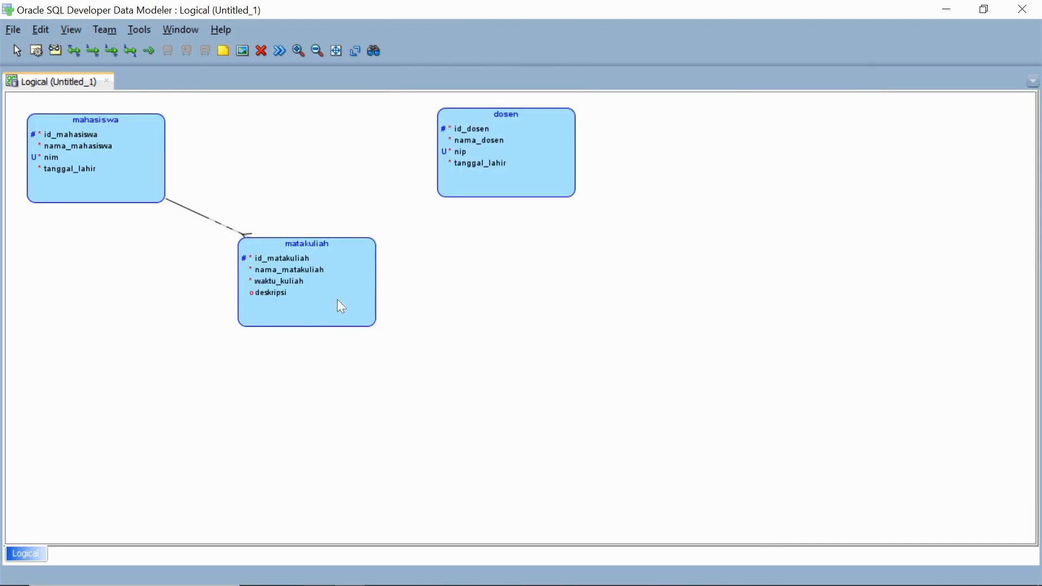
Shift the matakuliah entity slightly right and down, and show the relation labels on the logical diagram.
left_click_drag(342, 305, 360, 304)
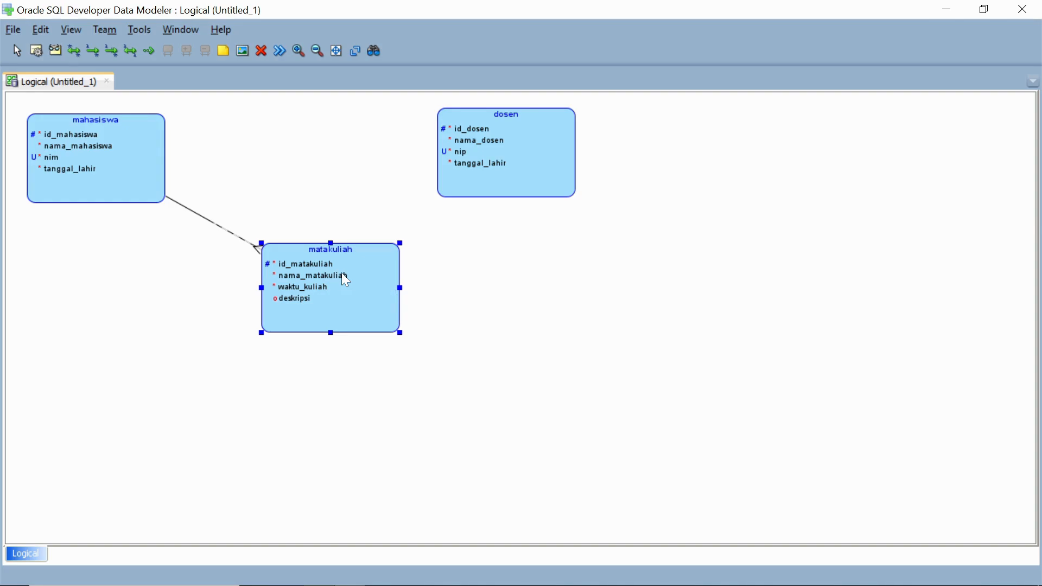
left_click_drag(346, 279, 335, 290)
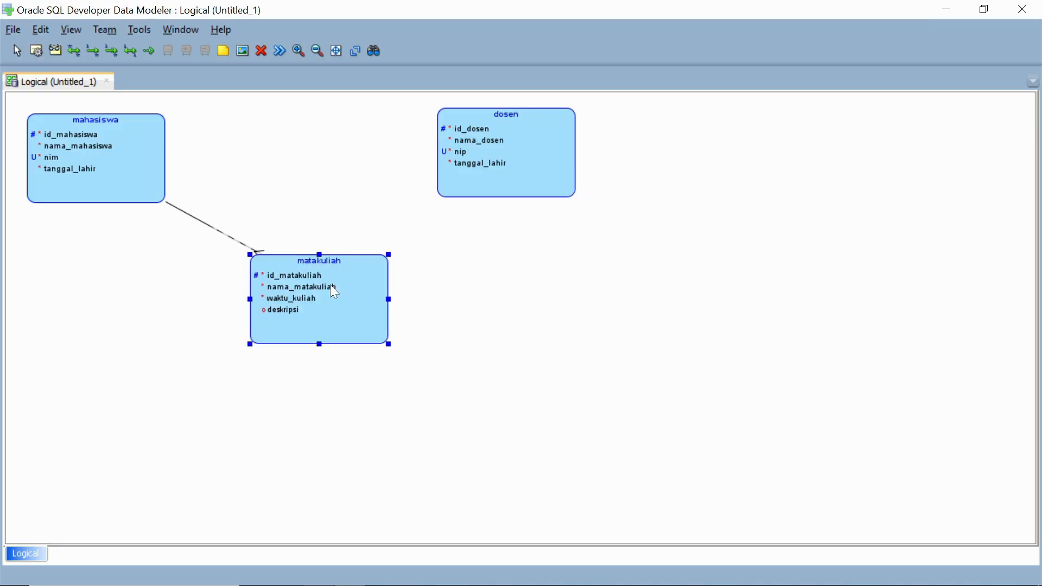
left_click(334, 223)
right_click(129, 281)
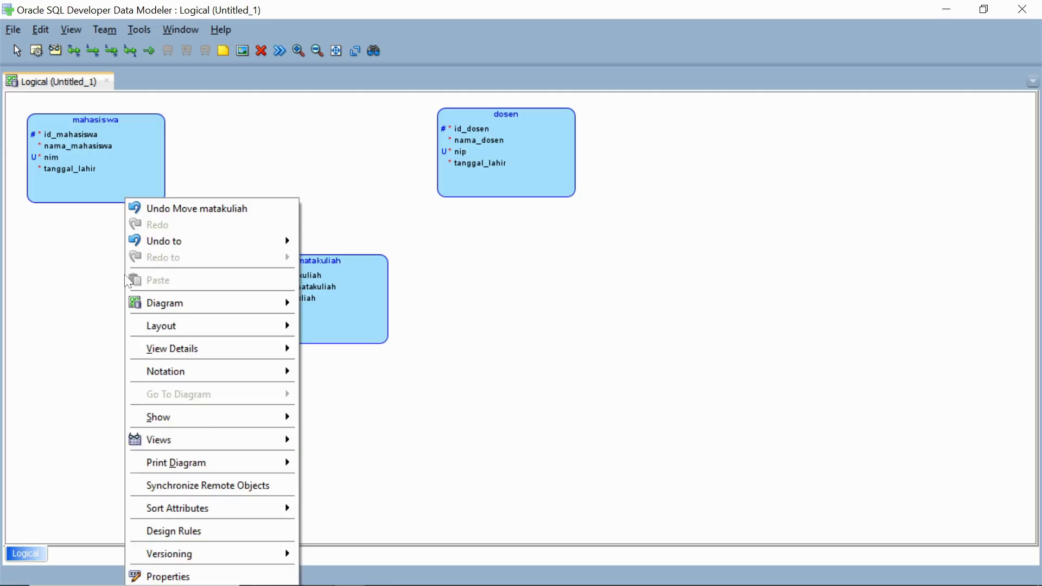
mouse_move(264, 443)
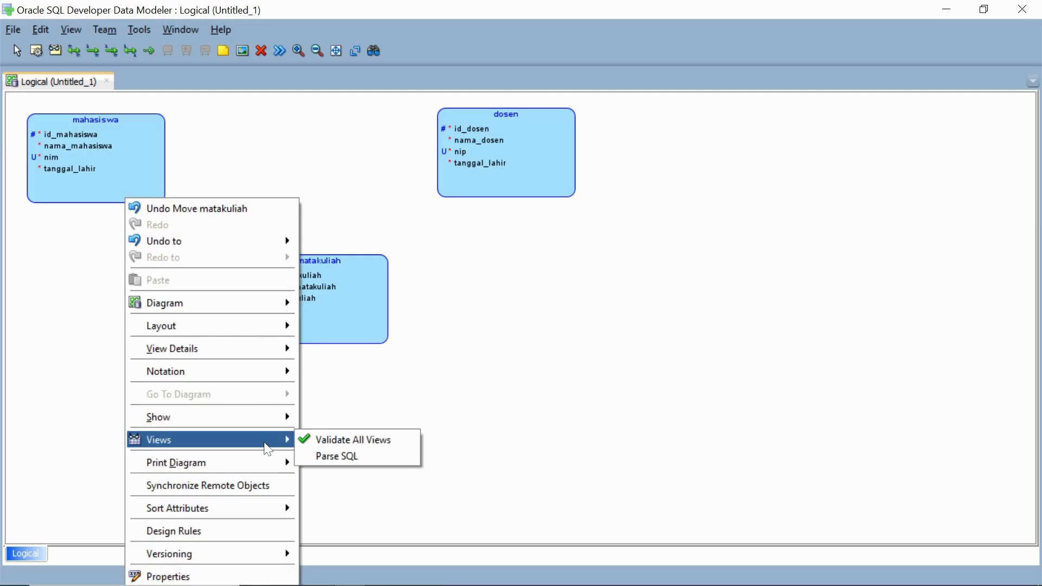
mouse_move(265, 418)
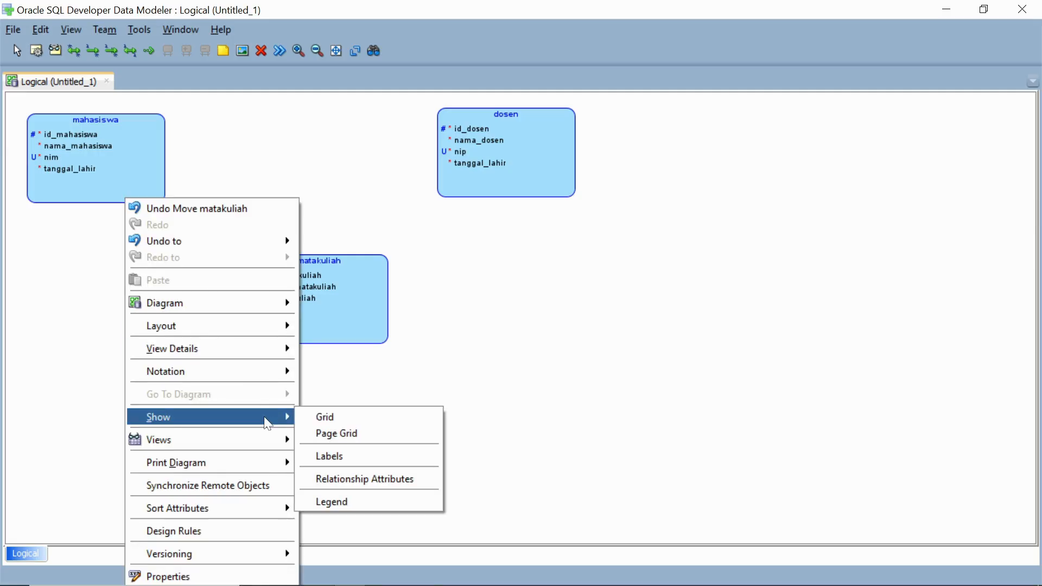
left_click(364, 455)
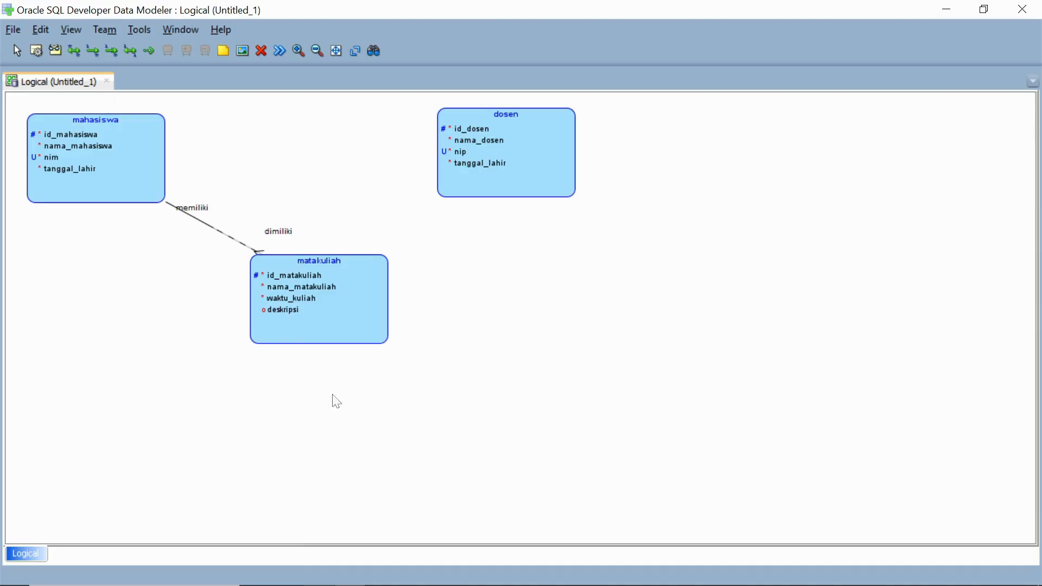
Reposition the matakuliah entity lower in the diagram so the memiliki and dimiliki labels sit clear of the entities.
left_click_drag(300, 318, 355, 342)
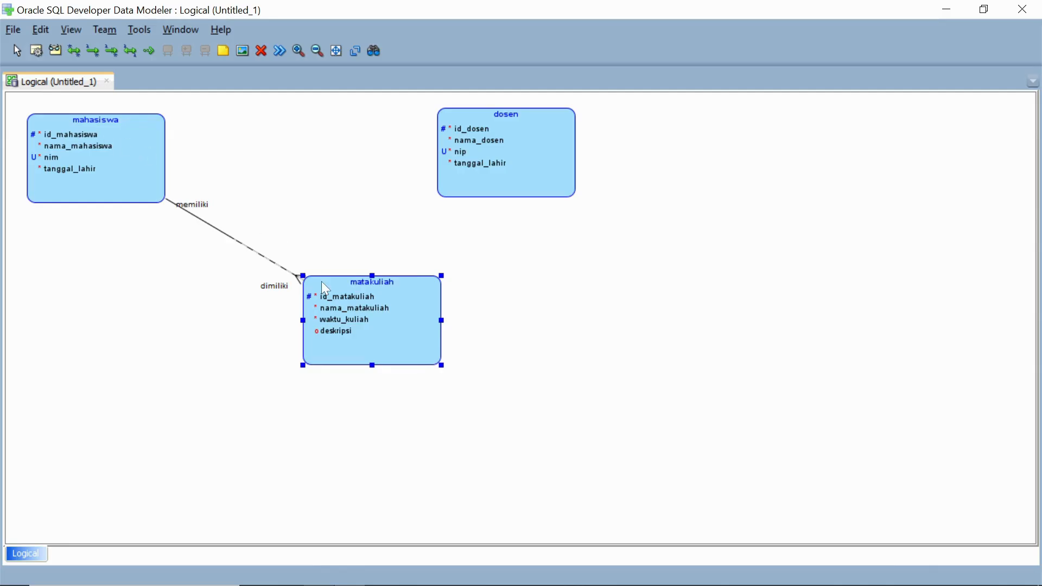
left_click_drag(321, 283, 284, 290)
left_click_drag(330, 318, 311, 319)
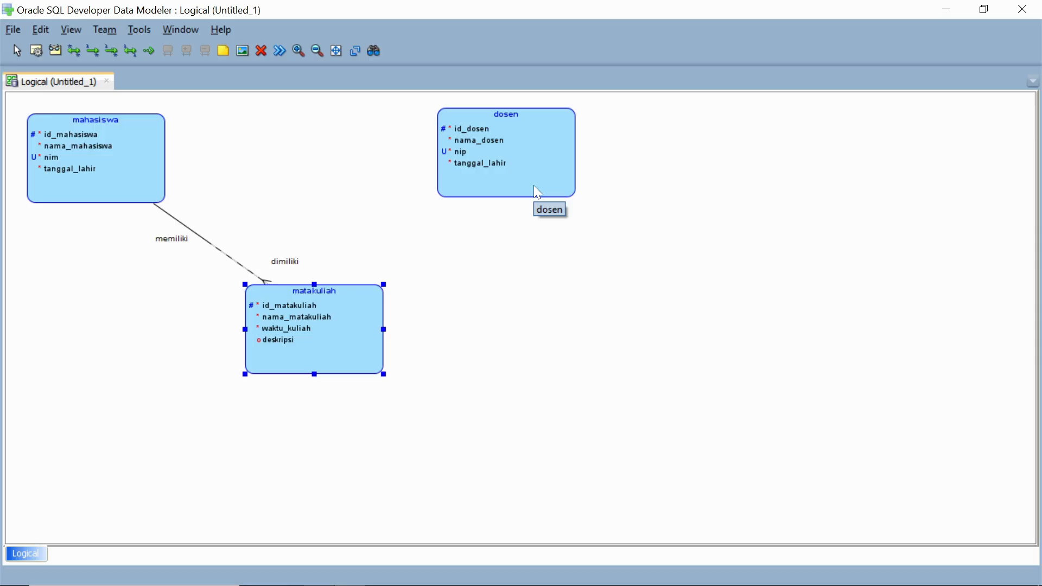
Draw a one-to-many relation from the dosen entity to the matakuliah entity.
left_click(93, 51)
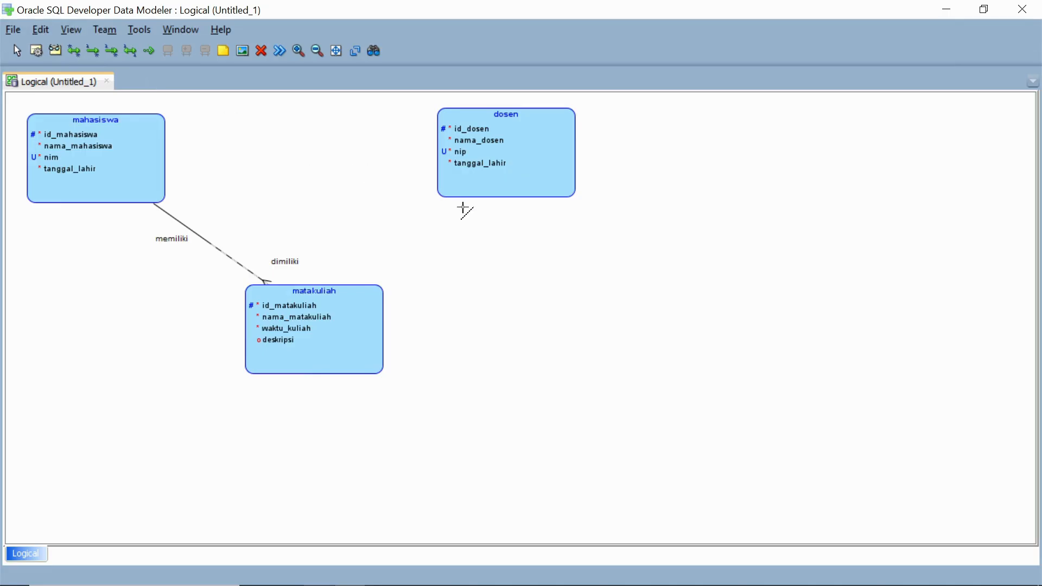
left_click(496, 181)
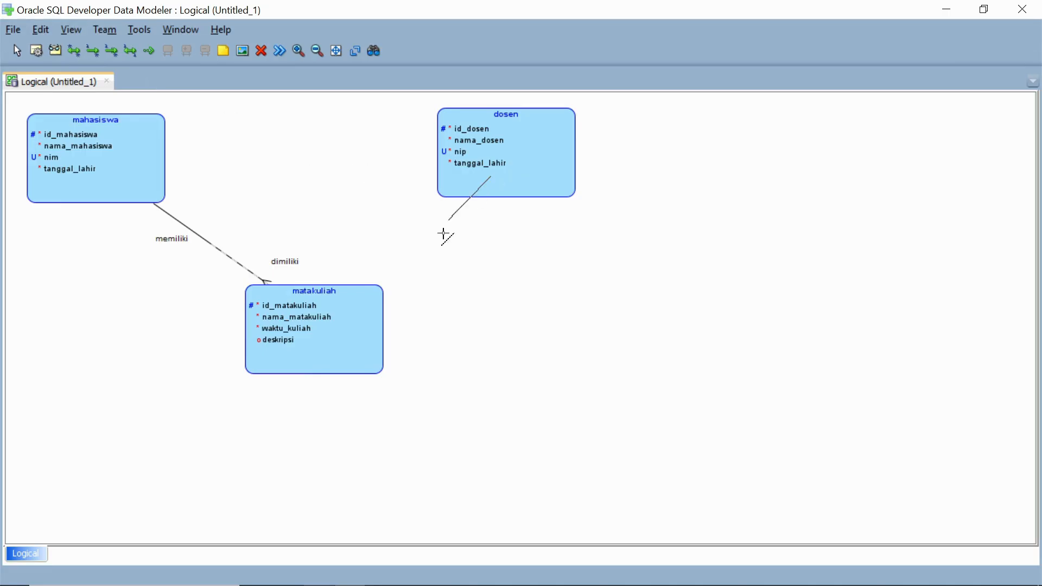
left_click(362, 319)
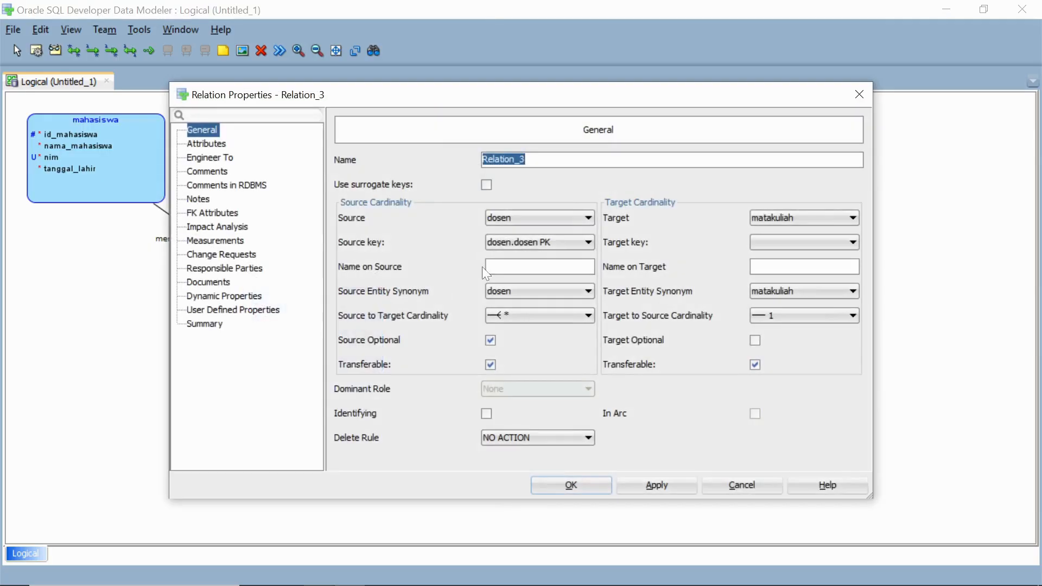
Name the dosen–matakuliah relation Mangampu on source and Diampu on target, make the source mandatory and the target optional, and save it.
left_click(487, 266)
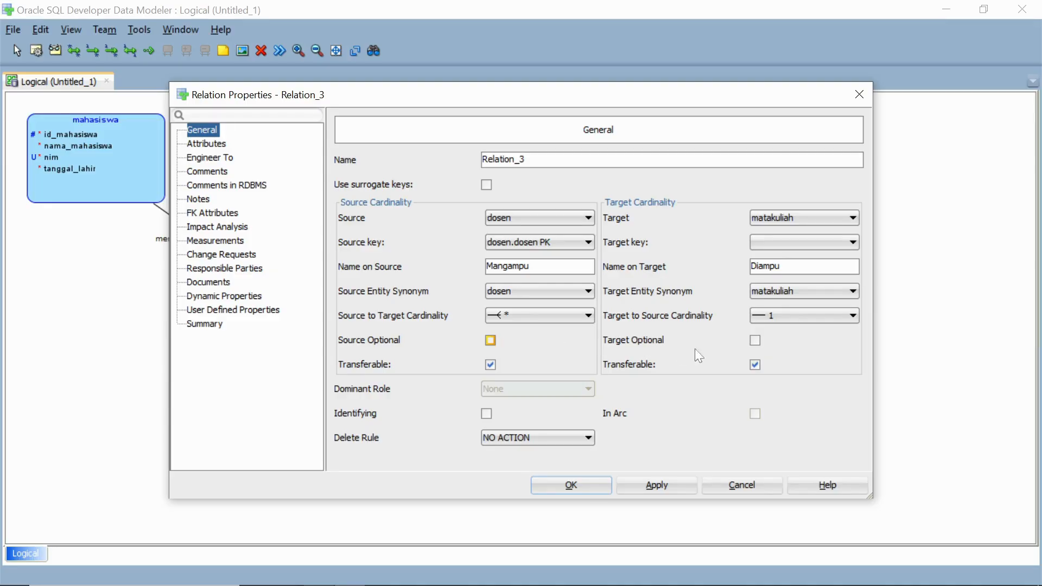
left_click(756, 342)
left_click(659, 487)
left_click(601, 492)
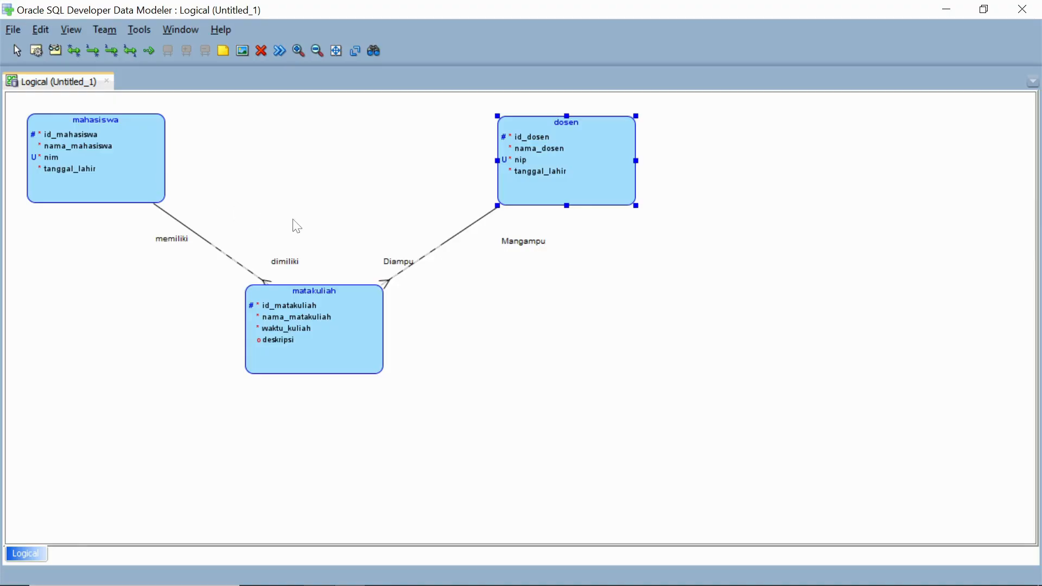
Engineer the whole logical model into the Relational_1 relational model.
left_click(279, 58)
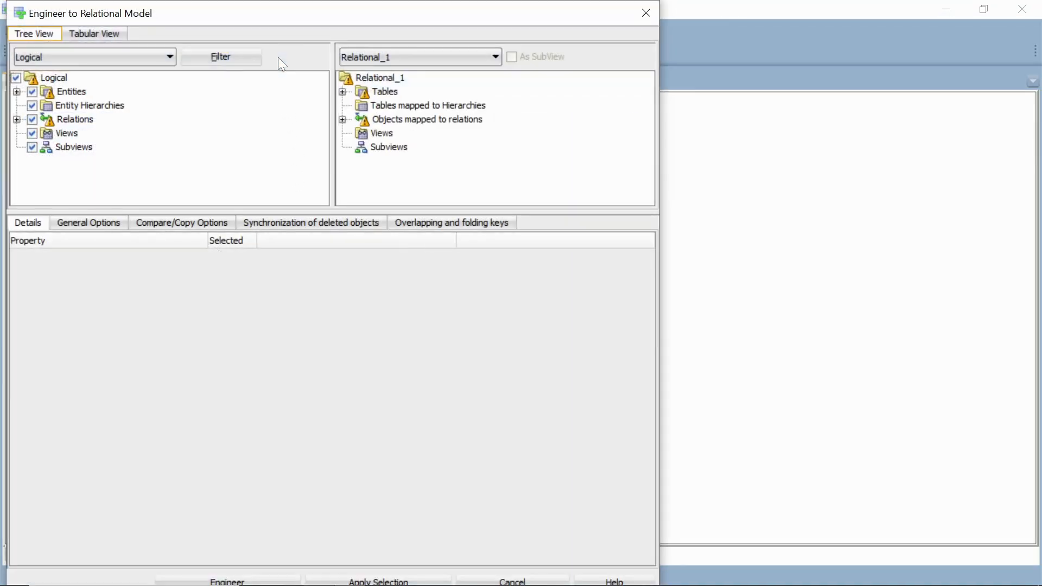
left_click_drag(291, 3, 375, 57)
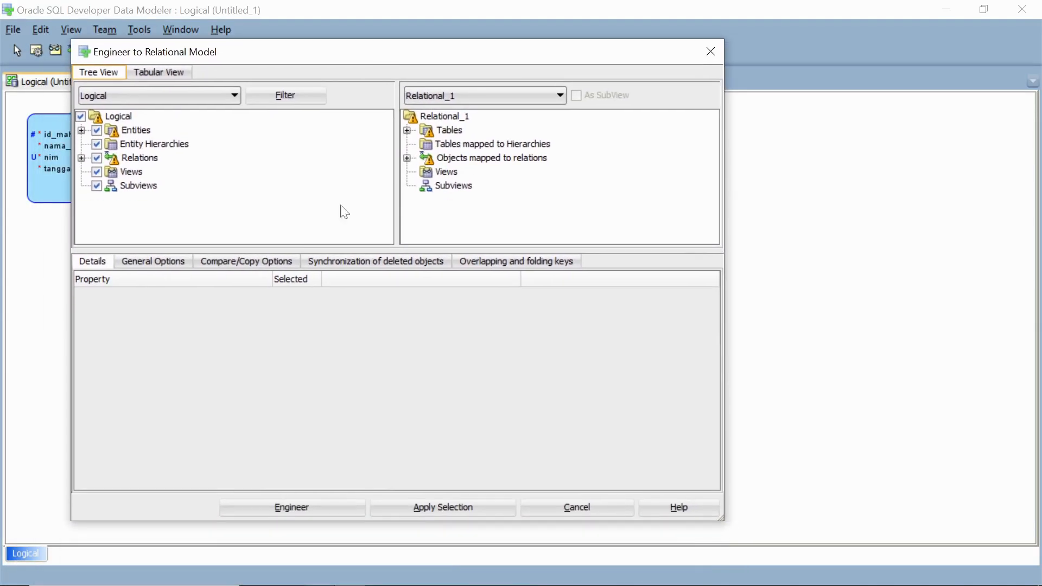
left_click(293, 508)
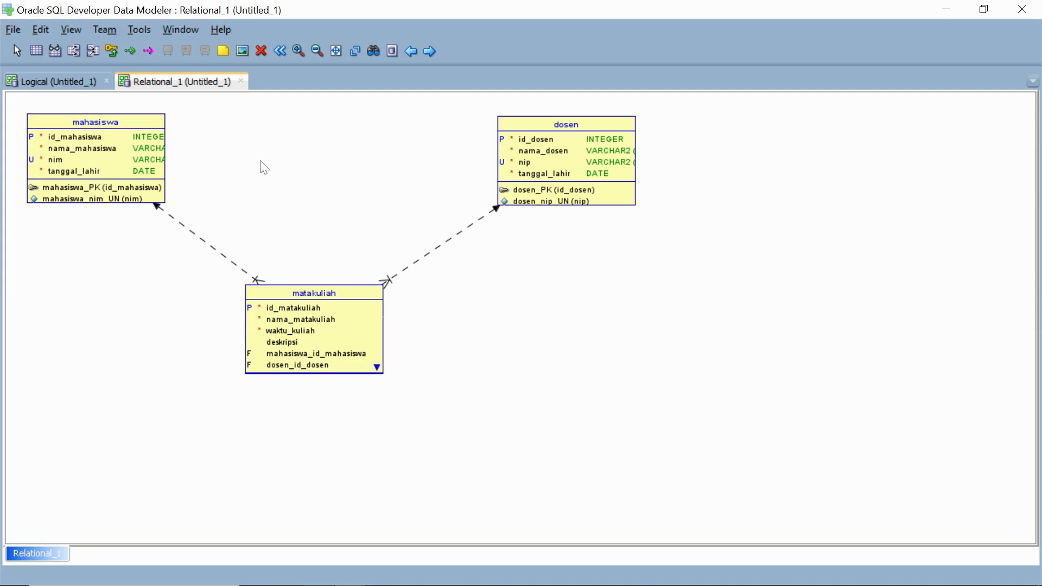
Enlarge the mahasiswa and matakuliah tables in the relational diagram so all columns, data types and keys fit.
left_click(153, 157)
left_click_drag(164, 202, 237, 225)
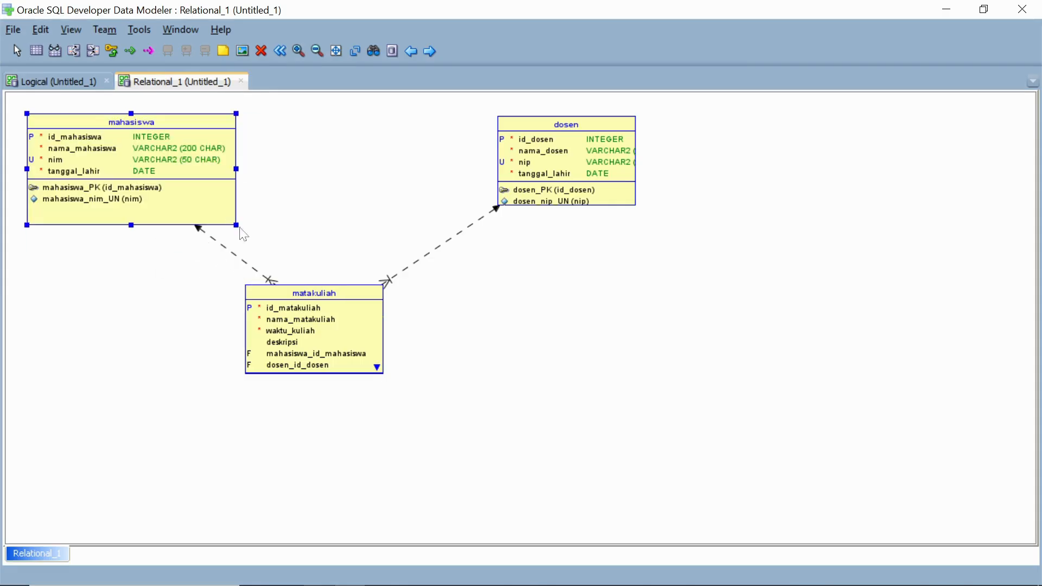
left_click(330, 325)
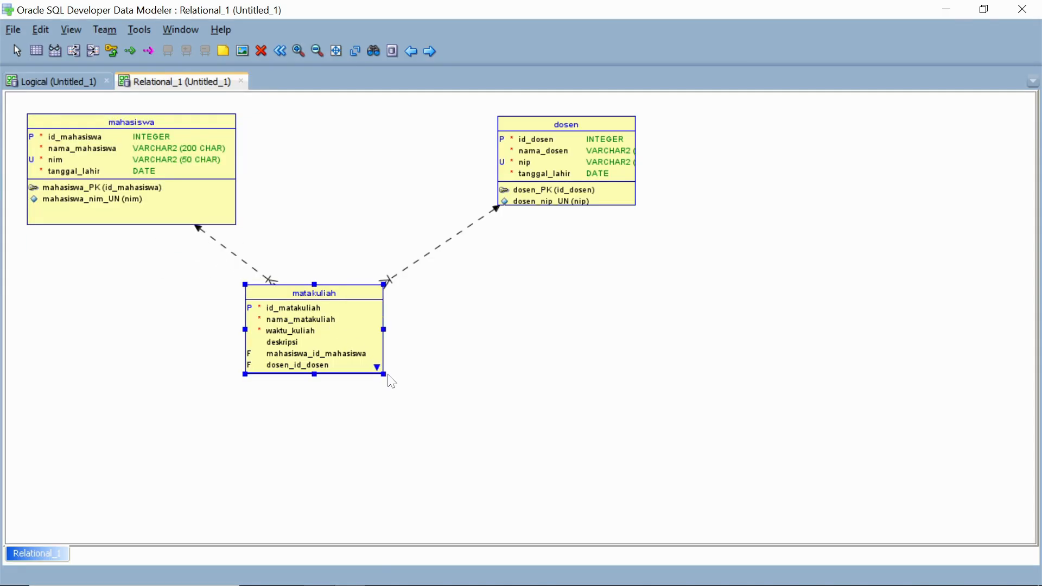
left_click_drag(384, 375, 521, 429)
Enlarge the dosen table to fit its columns, data types and keys, and move it farther right of matakuliah.
left_click(630, 152)
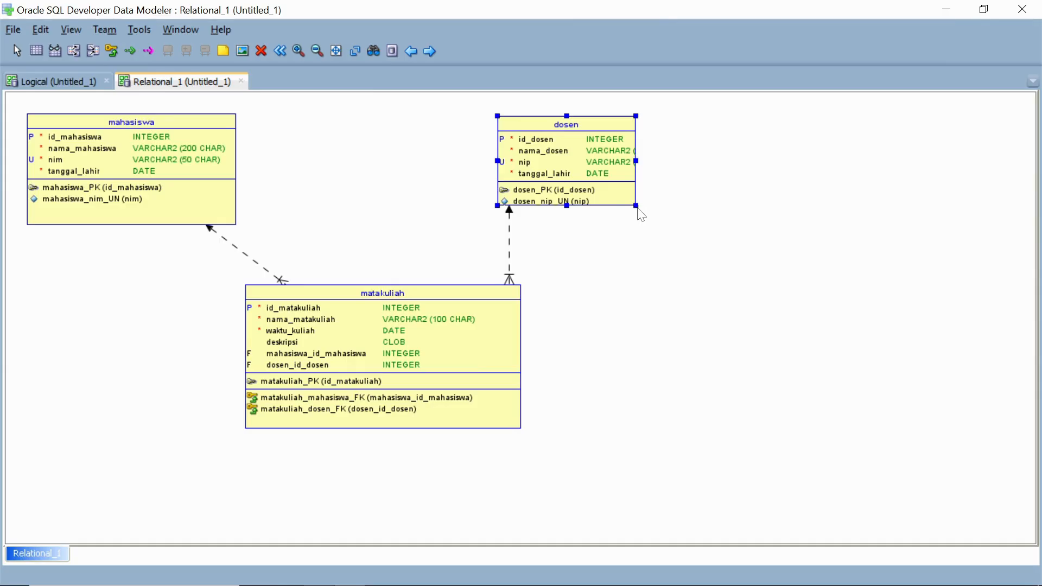
left_click_drag(636, 206, 760, 233)
left_click_drag(649, 200, 744, 221)
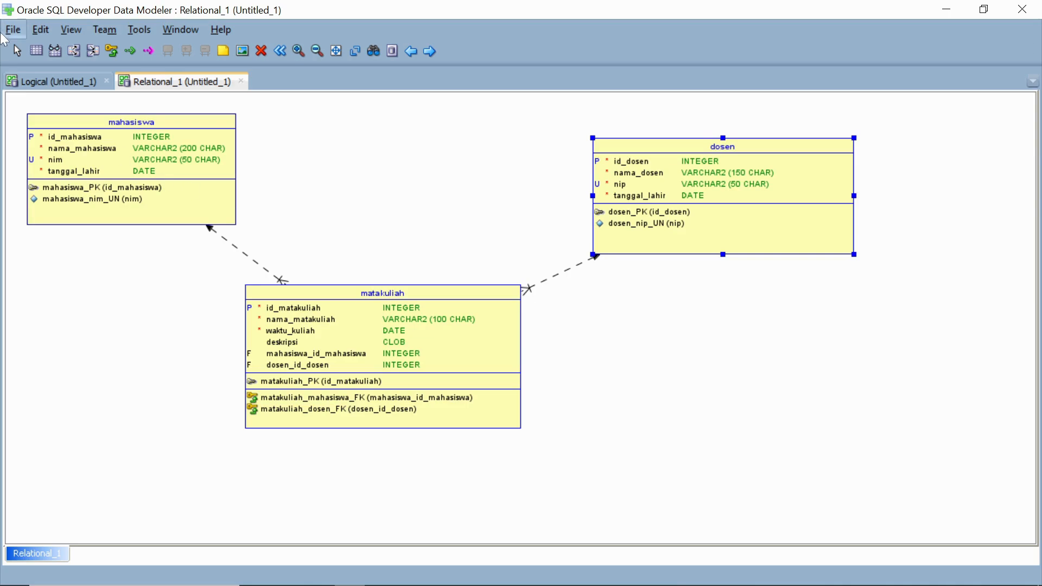
Save the design as praktek1 in the penyimpanan folder.
left_click(13, 29)
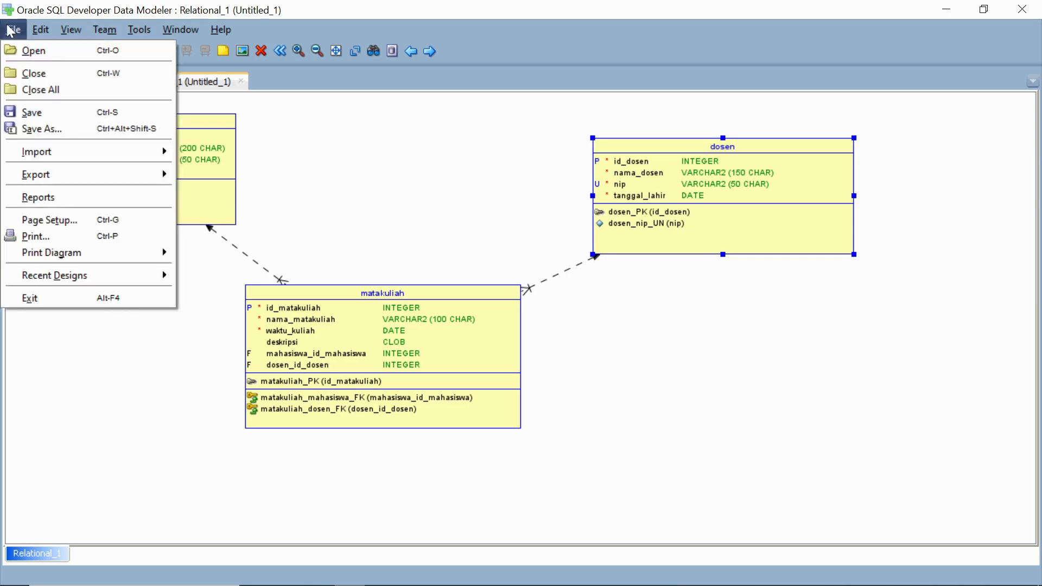
left_click(55, 114)
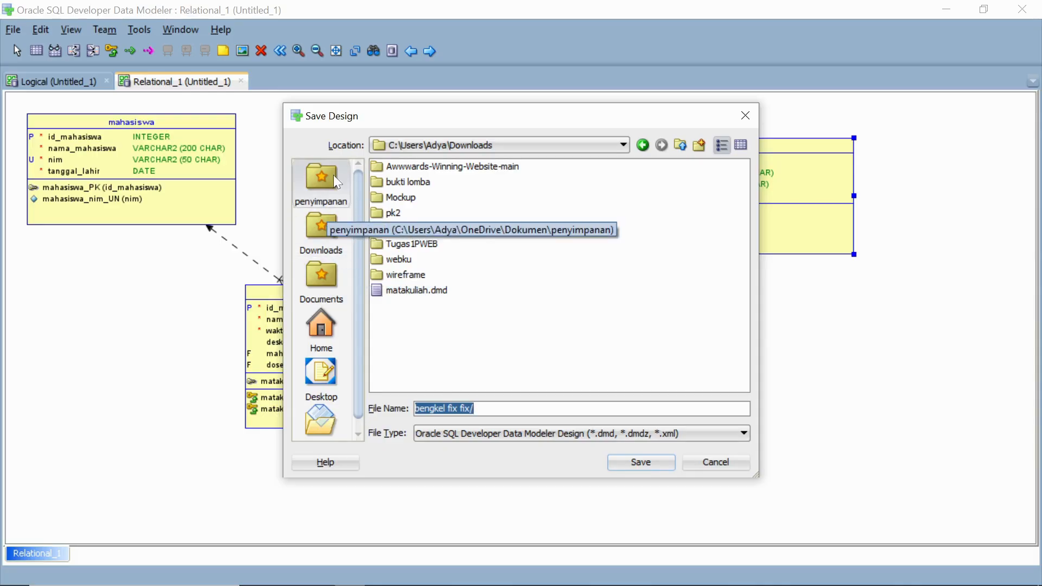
left_click(324, 202)
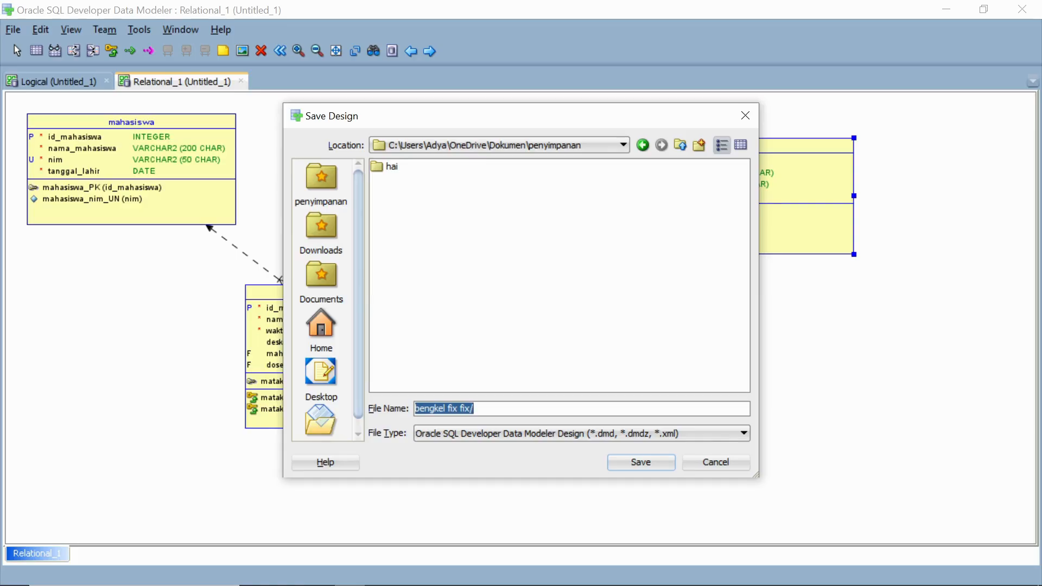
type("praktek1")
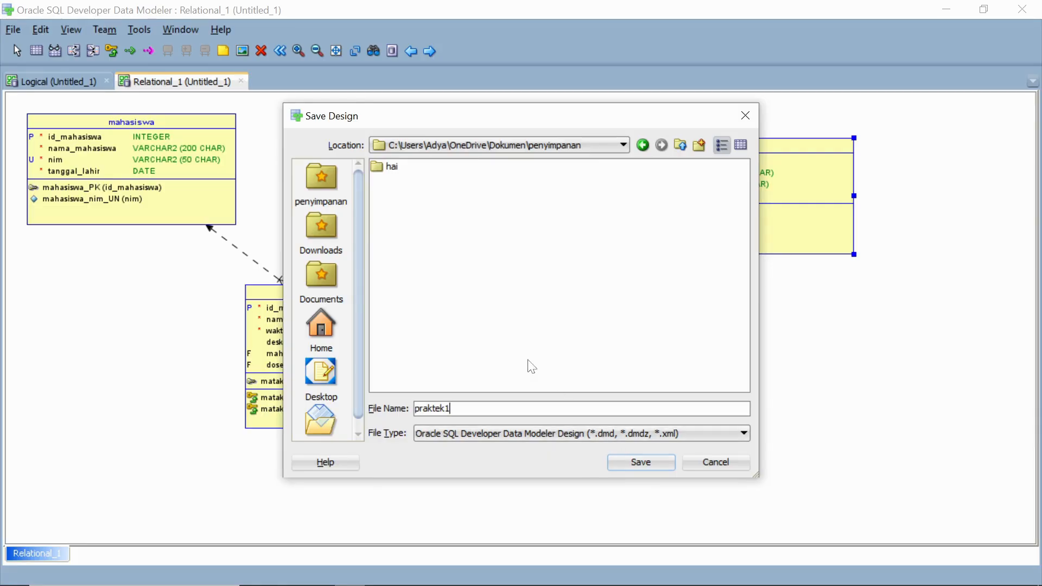
left_click(641, 462)
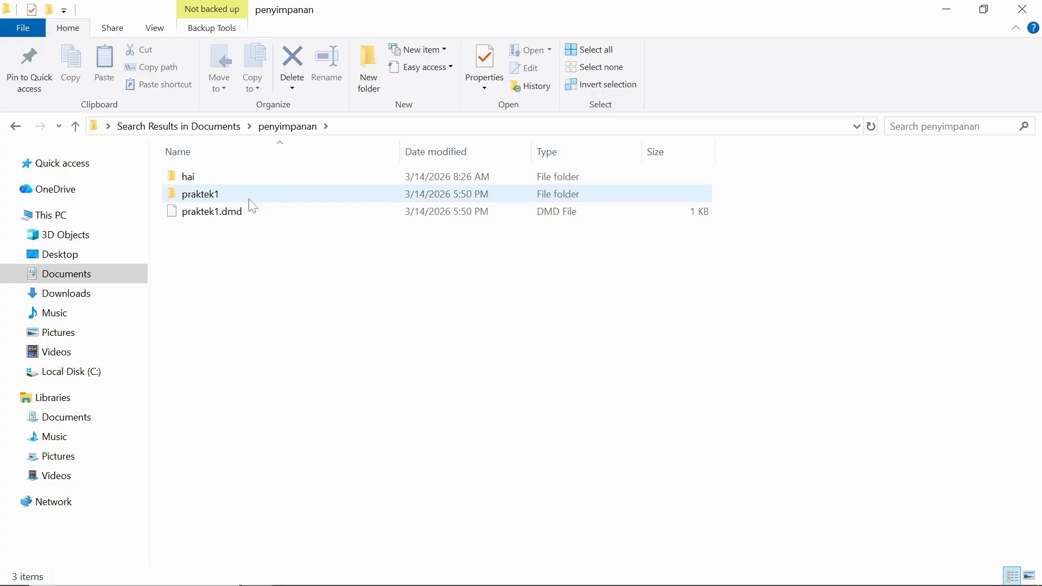
Create a new folder named pk1 inside the penyimpanan folder in File Explorer.
left_click(253, 216)
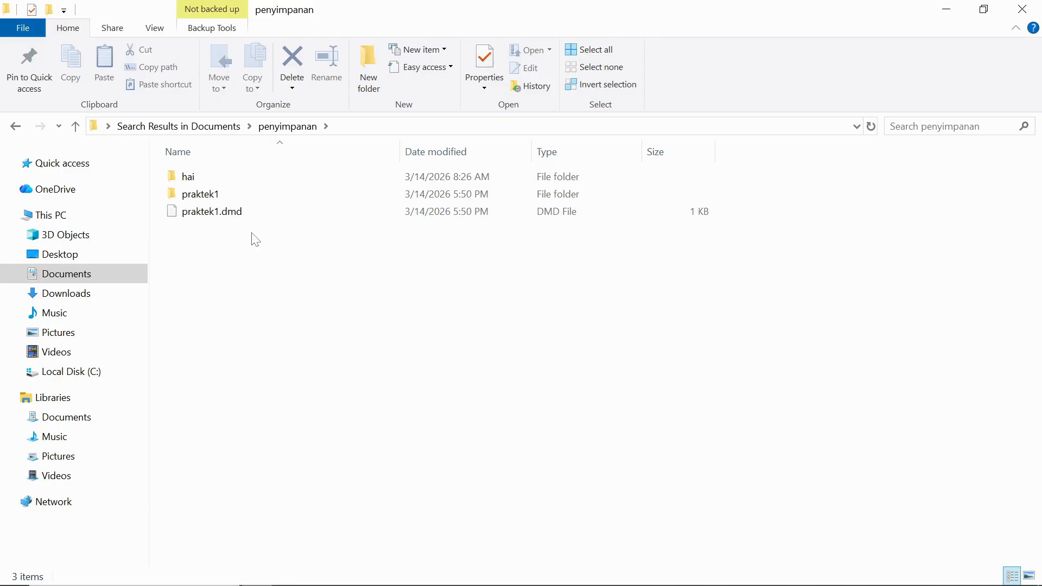
right_click(240, 249)
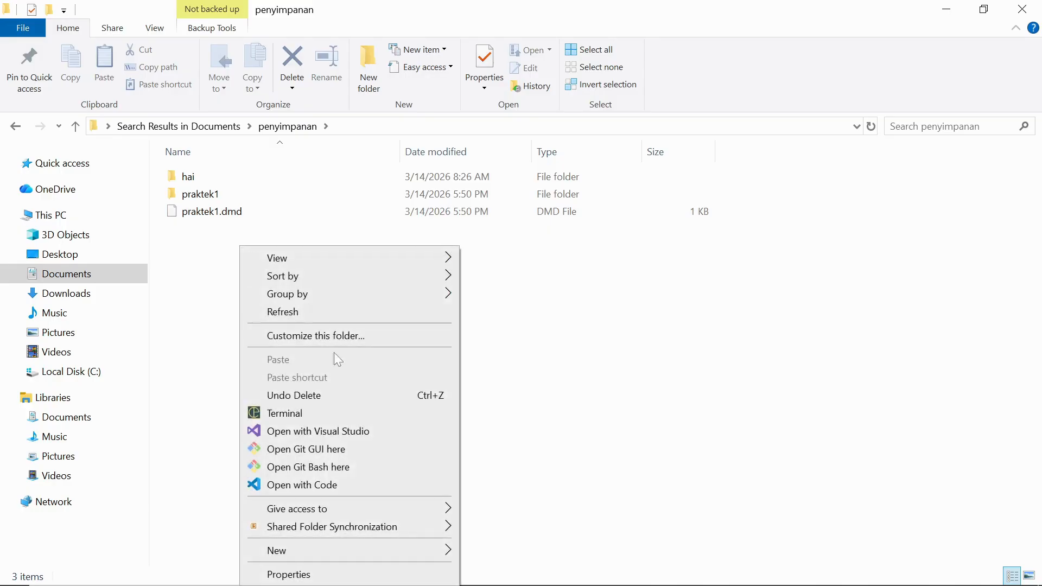
mouse_move(402, 549)
left_click(499, 330)
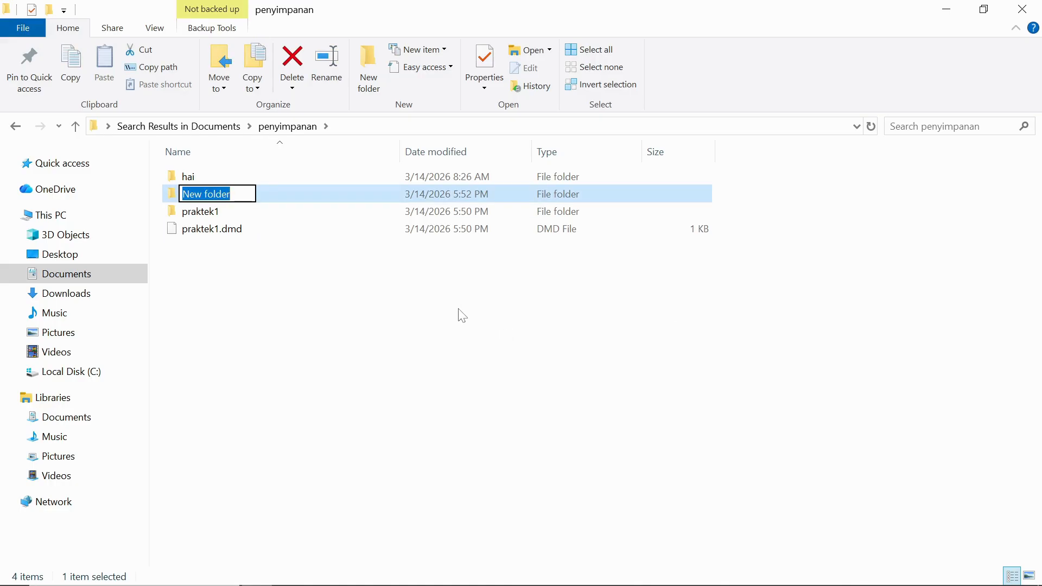
type("pk1")
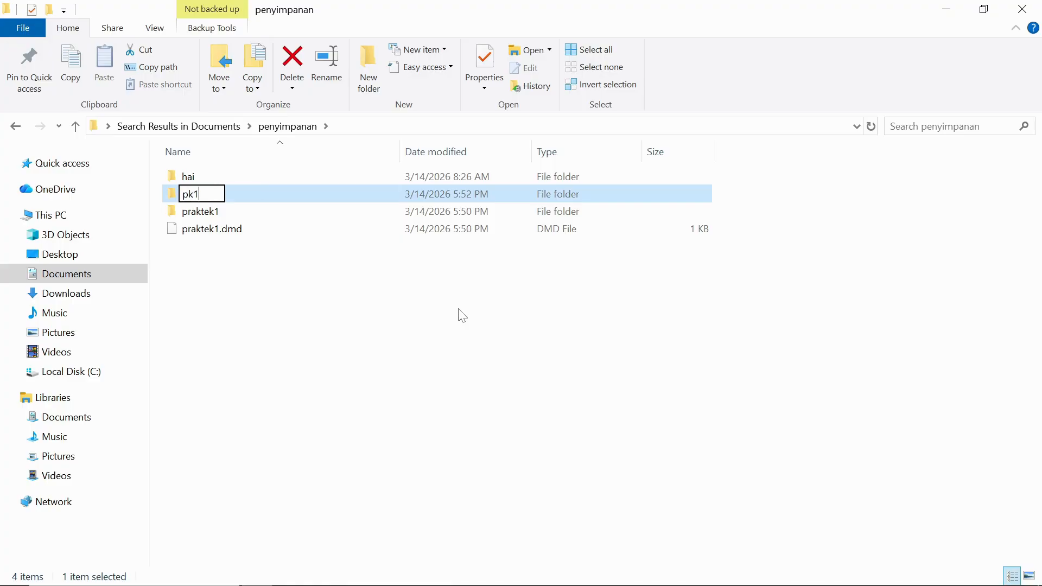
key("Return")
Move the praktek1 folder and praktek1.dmd file into pk1, and compress the pk1 folder to pk1.rar.
left_click_drag(205, 279, 226, 197)
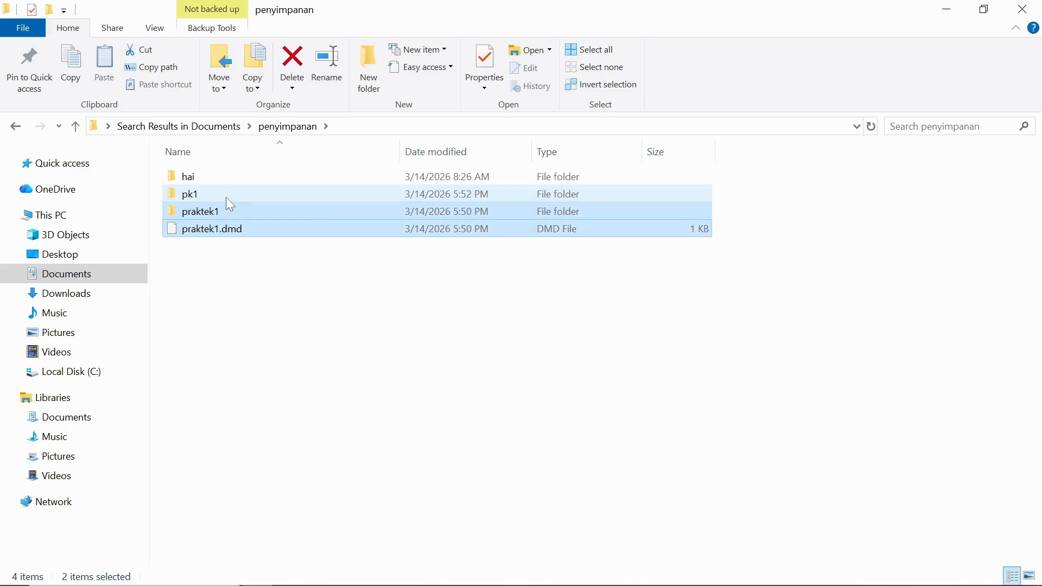
left_click(265, 198)
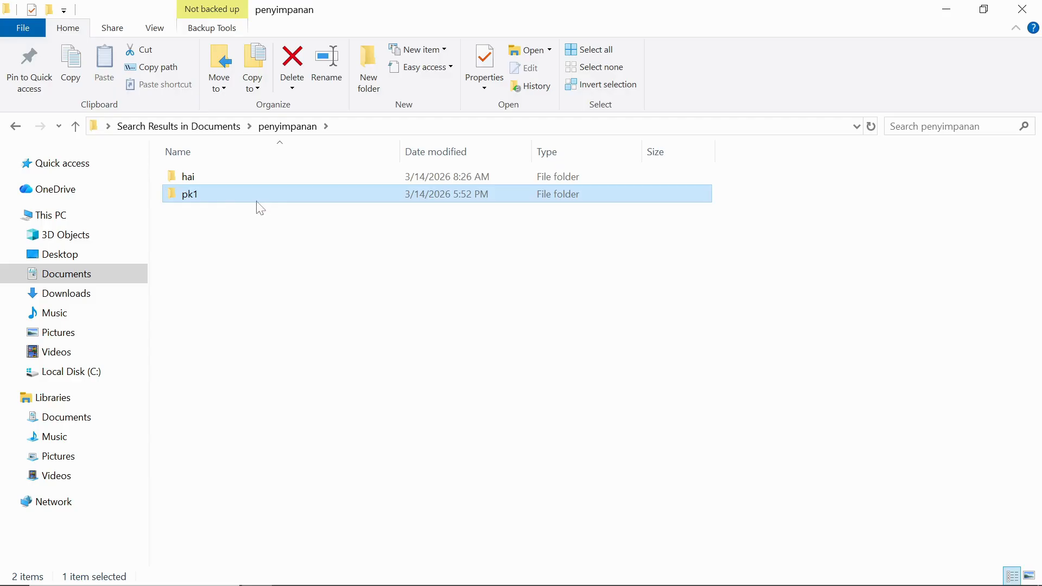
right_click(224, 199)
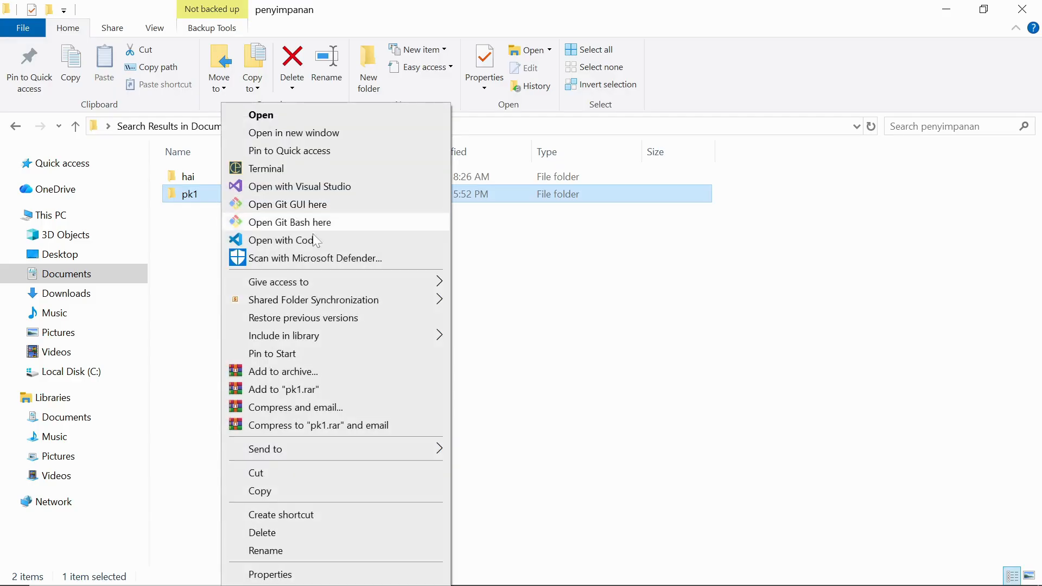
left_click(349, 388)
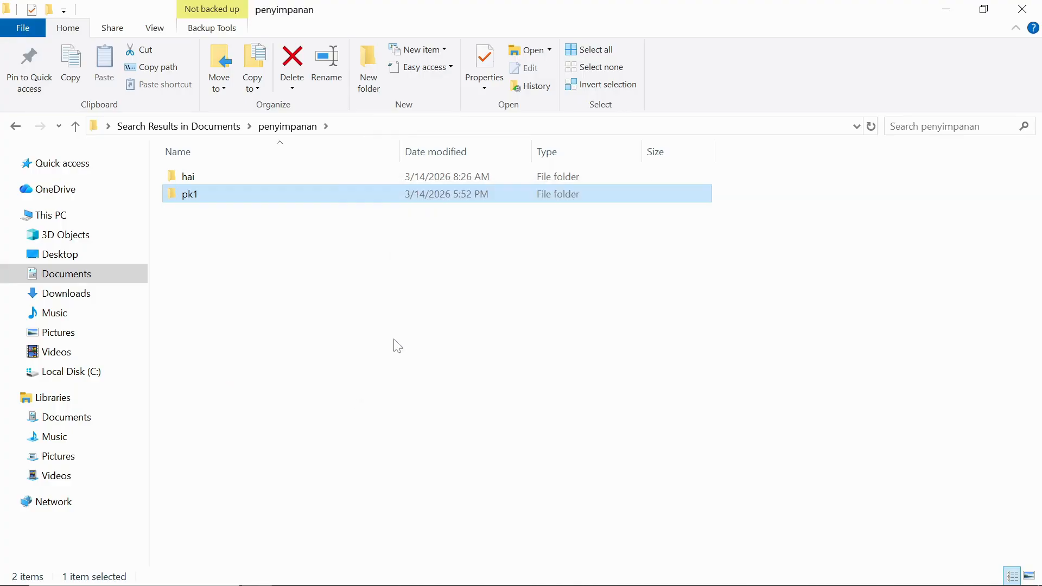